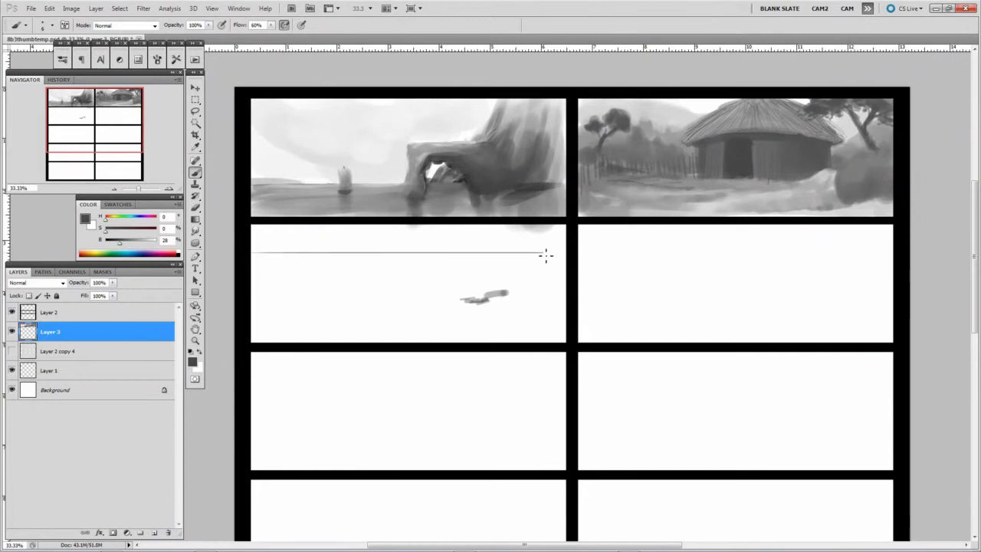
# Step: Paint a pale grey cloudy sky across the top of the second-row left panel
pyautogui.moveTo(404, 299); pyautogui.dragTo(430, 306)
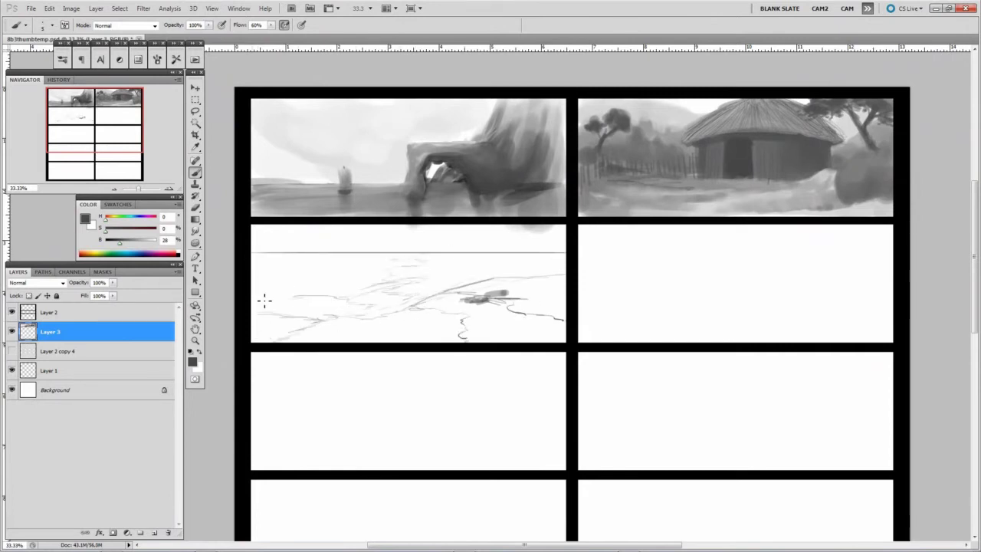
pyautogui.keyDown('alt'); pyautogui.click(321, 274); pyautogui.keyUp('alt')
pyautogui.moveTo(257, 260); pyautogui.dragTo(432, 256)
pyautogui.moveTo(329, 276); pyautogui.dragTo(264, 267)
pyautogui.moveTo(510, 235); pyautogui.dragTo(456, 236)
pyautogui.moveTo(258, 248)
pyautogui.mouseDown()
pyautogui.moveTo(529, 245)
pyautogui.moveTo(379, 252)
pyautogui.moveTo(493, 240)
pyautogui.moveTo(305, 227)
pyautogui.moveTo(476, 242)
pyautogui.mouseUp()
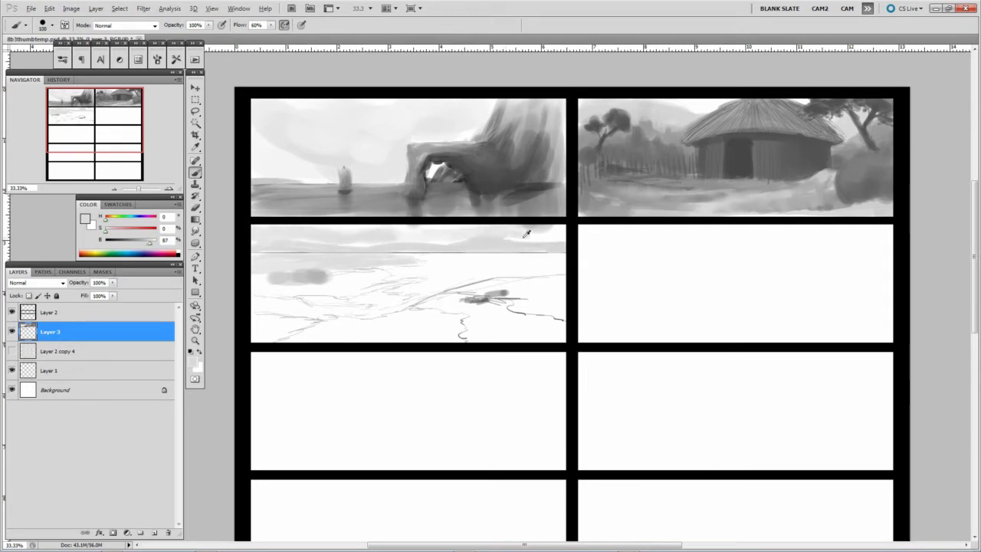
pyautogui.moveTo(276, 234); pyautogui.dragTo(517, 258)
# Step: Add a mid-grey horizon band and darker grey land across the lower part of the panel
pyautogui.keyDown('alt'); pyautogui.click(292, 265); pyautogui.keyUp('alt')
pyautogui.moveTo(291, 265)
pyautogui.mouseDown()
pyautogui.moveTo(318, 280)
pyautogui.moveTo(260, 281)
pyautogui.moveTo(434, 266)
pyautogui.moveTo(416, 277)
pyautogui.moveTo(452, 261)
pyautogui.moveTo(497, 260)
pyautogui.moveTo(500, 271)
pyautogui.moveTo(404, 291)
pyautogui.moveTo(436, 293)
pyautogui.moveTo(569, 271)
pyautogui.mouseUp()
pyautogui.keyDown('alt'); pyautogui.click(537, 265); pyautogui.keyUp('alt')
pyautogui.moveTo(261, 293)
pyautogui.mouseDown()
pyautogui.moveTo(361, 302)
pyautogui.moveTo(291, 307)
pyautogui.moveTo(384, 310)
pyautogui.mouseUp()
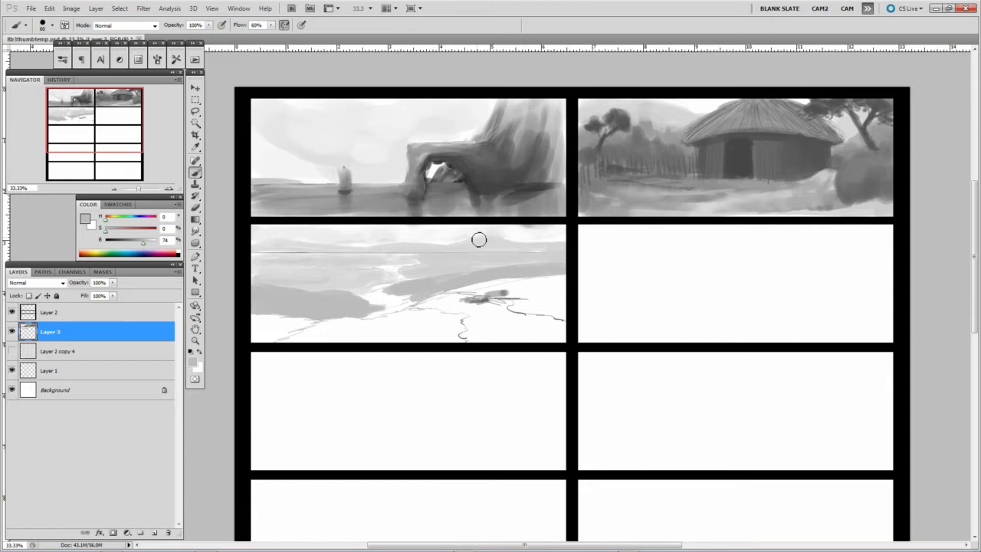
pyautogui.moveTo(346, 272); pyautogui.dragTo(376, 278)
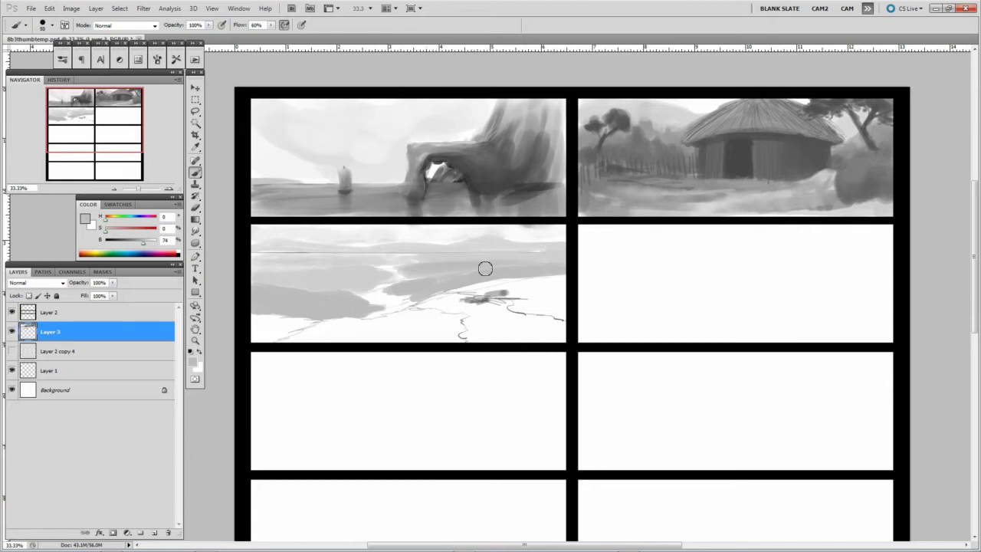
pyautogui.keyDown('alt'); pyautogui.click(460, 291); pyautogui.keyUp('alt')
# Step: Paint a dark land mass on the right and a shaded dark tree on the left
pyautogui.moveTo(444, 291)
pyautogui.mouseDown()
pyautogui.moveTo(569, 281)
pyautogui.moveTo(552, 296)
pyautogui.moveTo(262, 317)
pyautogui.moveTo(472, 322)
pyautogui.moveTo(435, 326)
pyautogui.moveTo(474, 280)
pyautogui.moveTo(454, 302)
pyautogui.moveTo(524, 331)
pyautogui.moveTo(374, 294)
pyautogui.moveTo(387, 287)
pyautogui.moveTo(387, 259)
pyautogui.mouseUp()
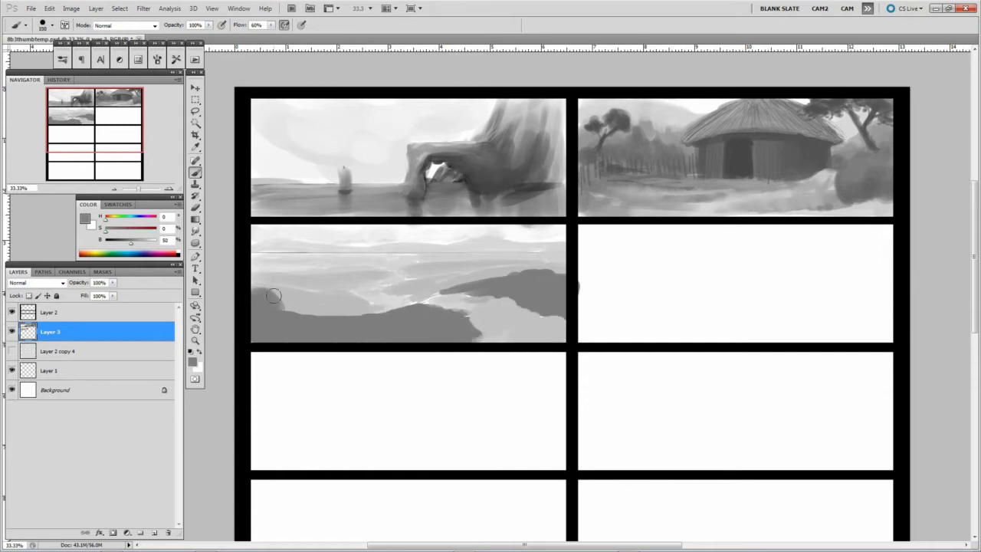
pyautogui.moveTo(274, 296)
pyautogui.mouseDown()
pyautogui.moveTo(288, 268)
pyautogui.moveTo(274, 233)
pyautogui.moveTo(295, 244)
pyautogui.moveTo(286, 283)
pyautogui.moveTo(317, 306)
pyautogui.moveTo(504, 280)
pyautogui.moveTo(536, 260)
pyautogui.moveTo(502, 275)
pyautogui.moveTo(287, 291)
pyautogui.moveTo(255, 256)
pyautogui.mouseUp()
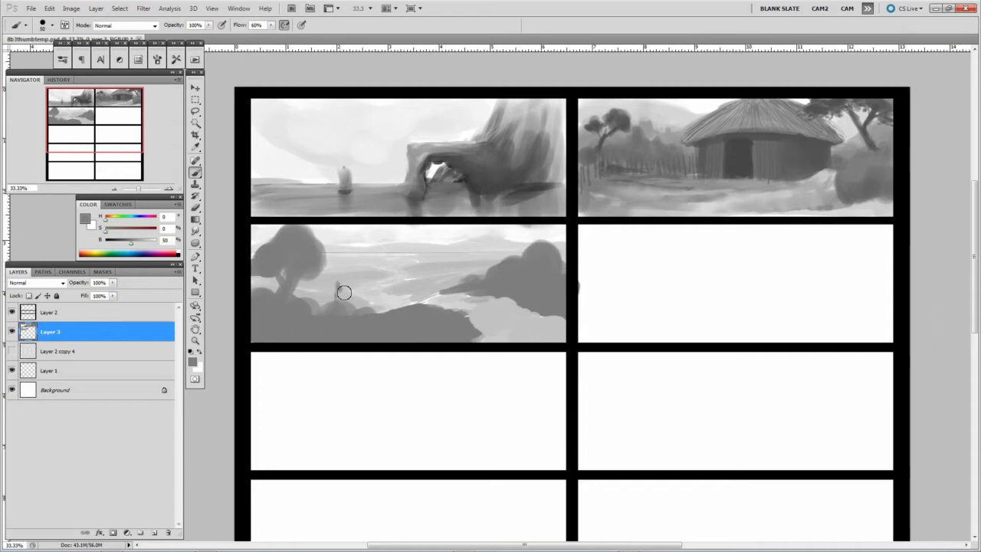
pyautogui.moveTo(344, 293)
pyautogui.mouseDown()
pyautogui.moveTo(309, 306)
pyautogui.moveTo(510, 315)
pyautogui.moveTo(535, 330)
pyautogui.moveTo(487, 308)
pyautogui.moveTo(391, 297)
pyautogui.mouseUp()
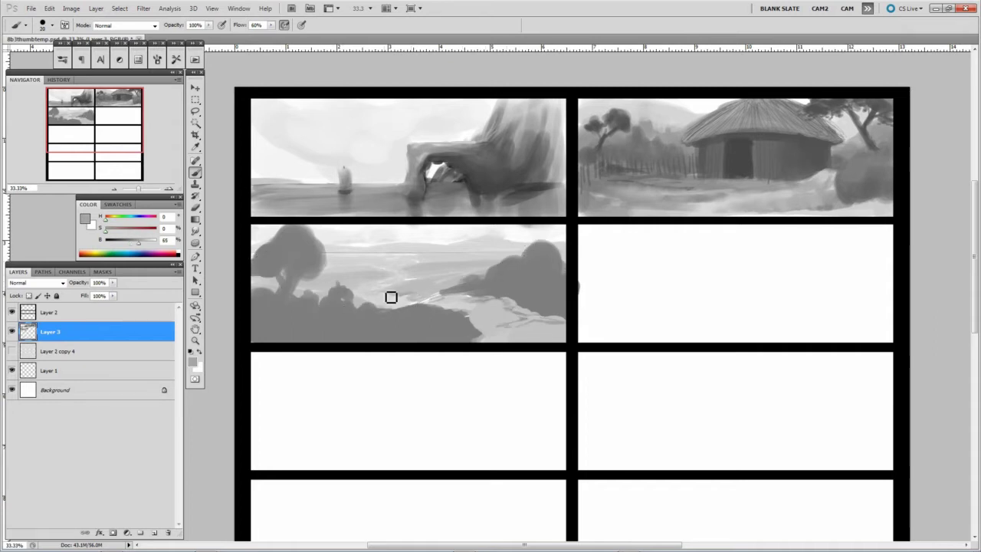
pyautogui.keyDown('alt'); pyautogui.click(284, 265); pyautogui.keyUp('alt')
pyautogui.moveTo(276, 239)
pyautogui.mouseDown()
pyautogui.moveTo(314, 284)
pyautogui.moveTo(295, 245)
pyautogui.moveTo(294, 295)
pyautogui.moveTo(276, 321)
pyautogui.moveTo(316, 331)
pyautogui.moveTo(452, 328)
pyautogui.mouseUp()
pyautogui.moveTo(491, 299); pyautogui.dragTo(548, 276)
# Step: Add light water strokes and a small grey figure, and darken the left foreground and right-edge bushes
pyautogui.keyDown('alt'); pyautogui.click(477, 326); pyautogui.keyUp('alt')
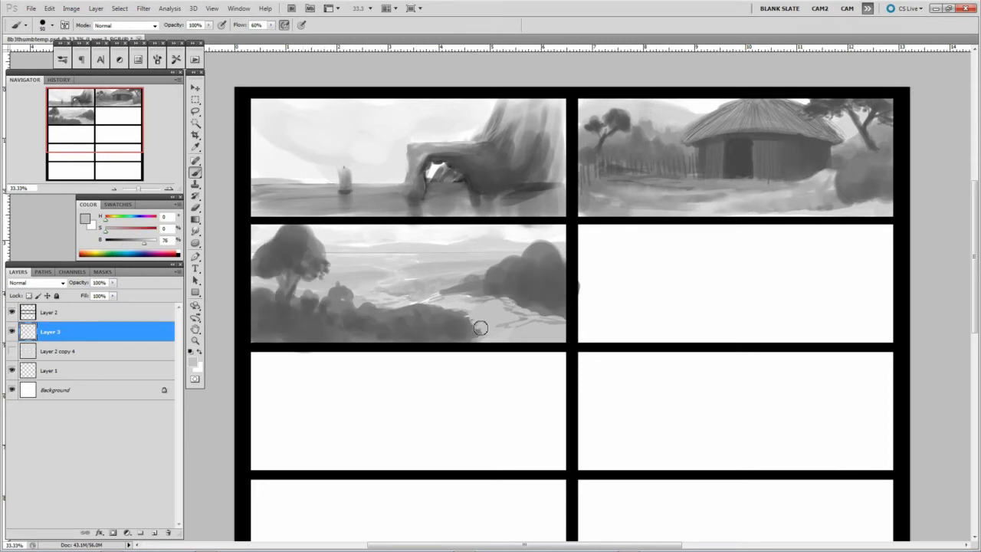
pyautogui.moveTo(478, 326); pyautogui.dragTo(515, 325)
pyautogui.press('d')
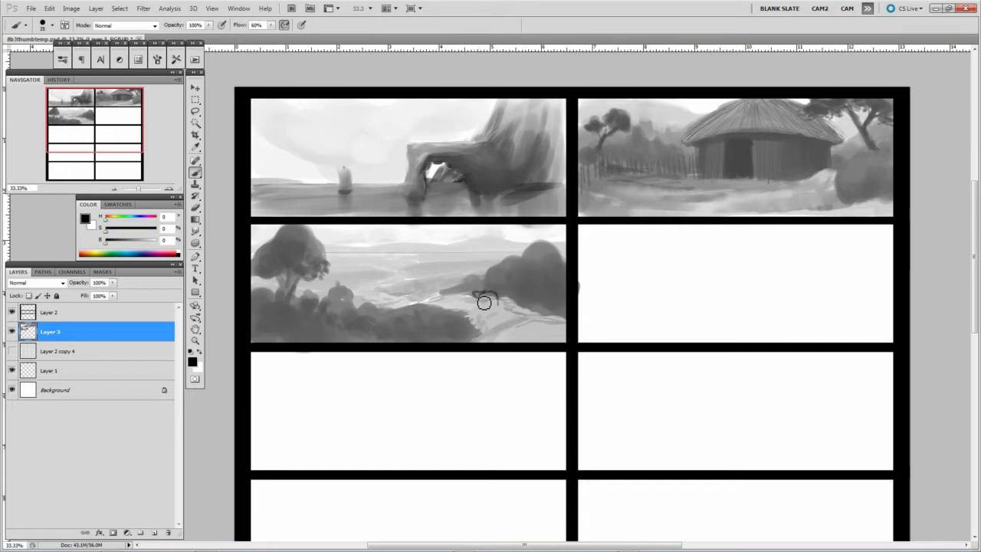
pyautogui.keyDown('alt'); pyautogui.click(486, 295); pyautogui.keyUp('alt')
pyautogui.moveTo(486, 295)
pyautogui.mouseDown()
pyautogui.moveTo(483, 278)
pyautogui.moveTo(497, 312)
pyautogui.mouseUp()
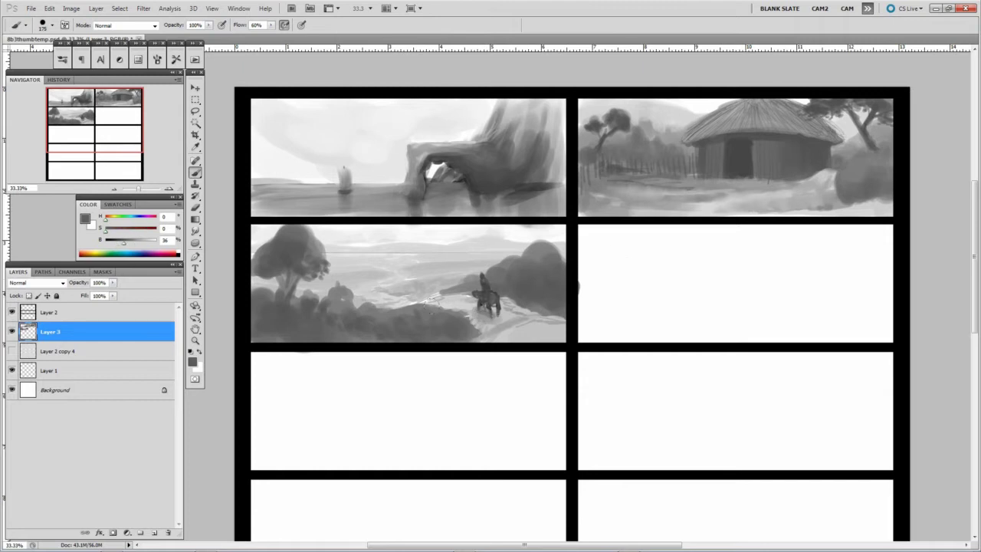
pyautogui.moveTo(261, 310)
pyautogui.mouseDown()
pyautogui.moveTo(314, 329)
pyautogui.moveTo(307, 268)
pyautogui.moveTo(384, 334)
pyautogui.mouseUp()
pyautogui.keyDown('alt'); pyautogui.click(491, 307); pyautogui.keyUp('alt')
pyautogui.moveTo(529, 283); pyautogui.dragTo(552, 307)
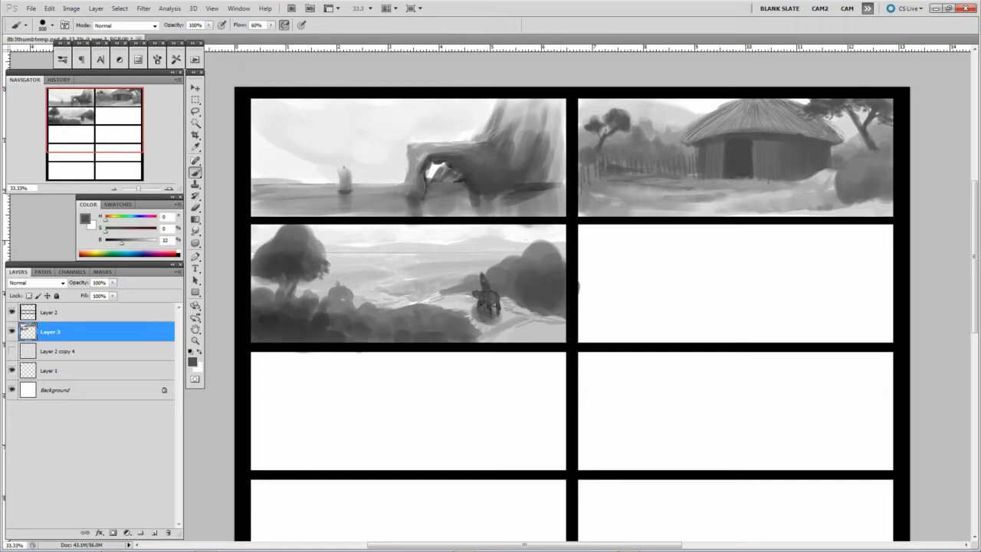
# Step: Paint a light smoke plume rising from the figure and draw a horizon line in the next panel
pyautogui.keyDown('alt'); pyautogui.click(355, 266); pyautogui.keyUp('alt')
pyautogui.moveTo(356, 267); pyautogui.dragTo(450, 228)
pyautogui.press('x')
pyautogui.moveTo(375, 244); pyautogui.dragTo(441, 227)
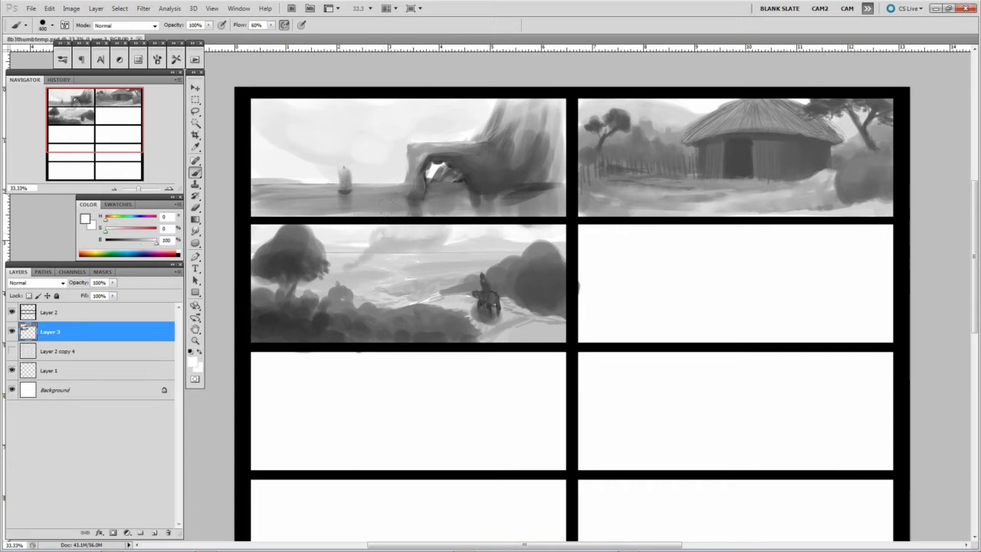
pyautogui.press(']')
pyautogui.press(']')
pyautogui.keyDown('alt'); pyautogui.click(350, 254); pyautogui.keyUp('alt')
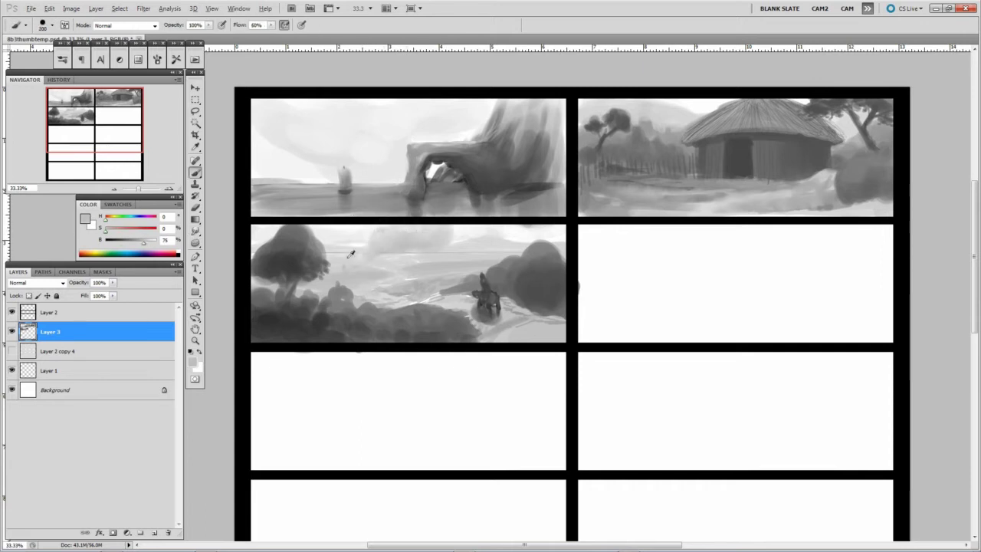
pyautogui.moveTo(411, 341); pyautogui.dragTo(284, 313)
# Step: Place a path at the horizon vanishing point and create a new GRID layer
pyautogui.press('d')
pyautogui.click(454, 266)
pyautogui.keyDown('shift'); pyautogui.click(741, 266); pyautogui.keyUp('shift')
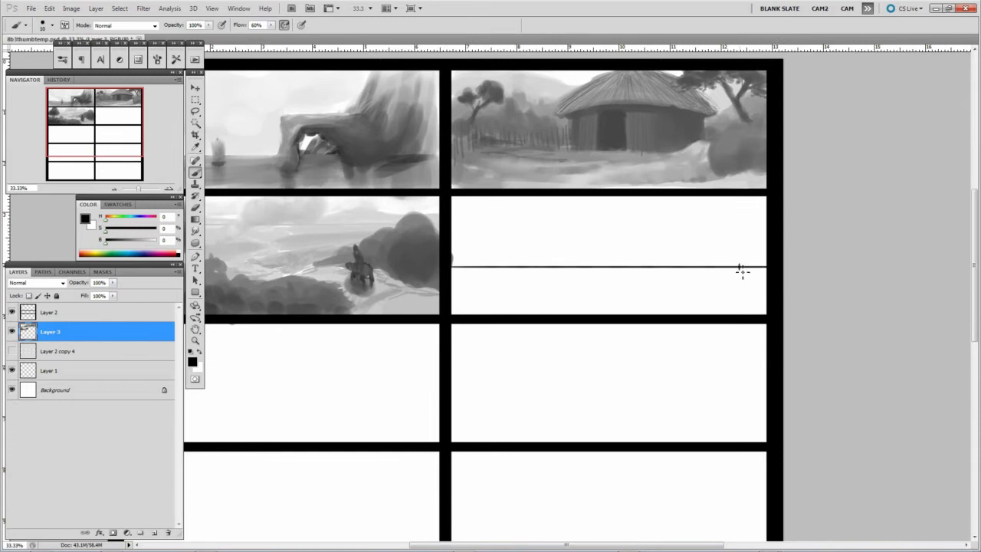
pyautogui.press('p')
pyautogui.click(739, 266)
pyautogui.hotkey('alt', 'F9')
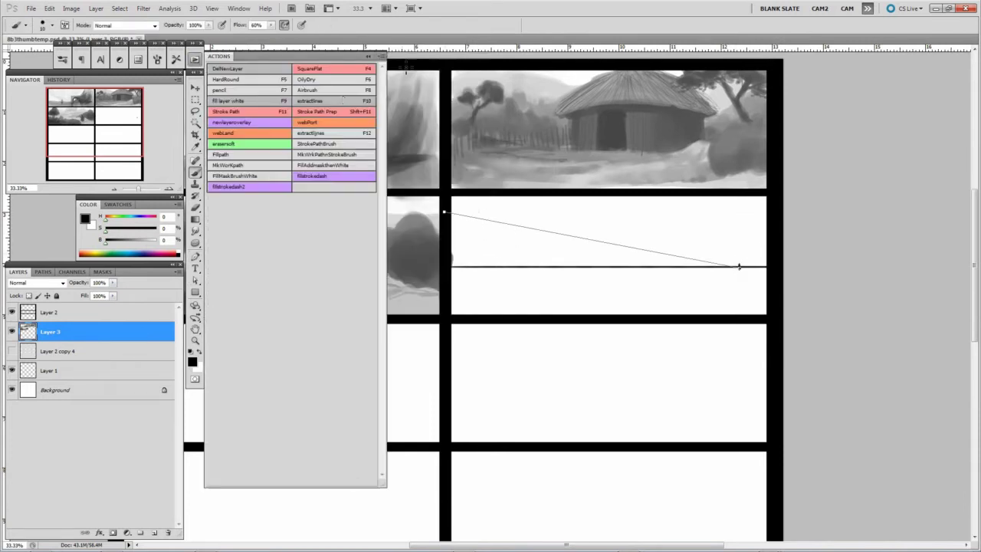
pyautogui.hotkey('shift', 'F11')
pyautogui.press('F11')
# Step: Stroke fanned perspective lines from the vanishing point out to the panel's edges
pyautogui.press('F11')
pyautogui.moveTo(445, 212); pyautogui.dragTo(721, 322)
pyautogui.press('F11')
pyautogui.press('F11')
pyautogui.press('d')
pyautogui.press('F11')
pyautogui.press('F11')
pyautogui.press('F11')
pyautogui.press('F11')
pyautogui.press('F11')
pyautogui.press('F11')
pyautogui.press('F11')
pyautogui.press('F11')
pyautogui.moveTo(721, 322); pyautogui.dragTo(759, 322)
pyautogui.press('F11')
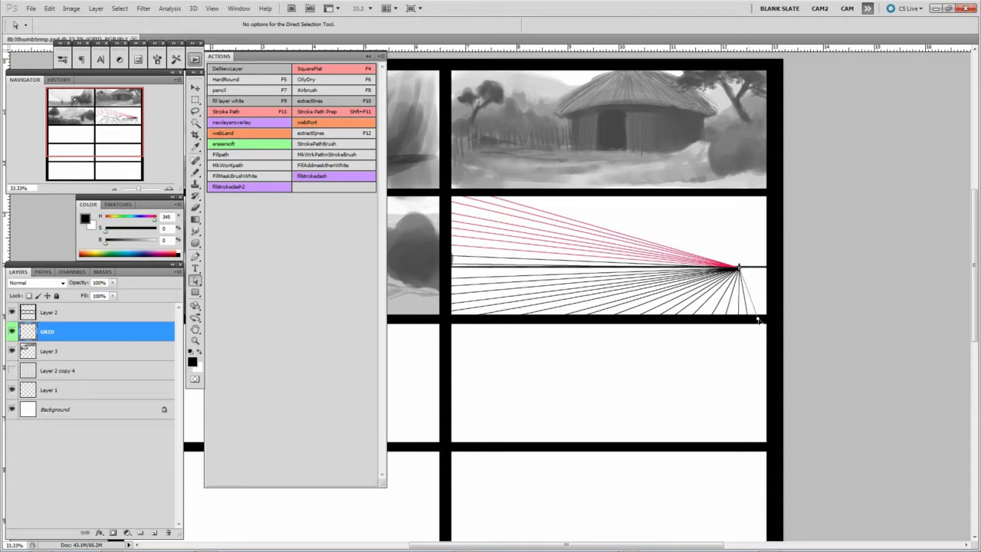
pyautogui.press('F11')
pyautogui.moveTo(776, 285); pyautogui.dragTo(517, 197)
pyautogui.press('F11')
pyautogui.press('F11')
pyautogui.press('F11')
pyautogui.press('F11')
pyautogui.press('F11')
pyautogui.press('F11')
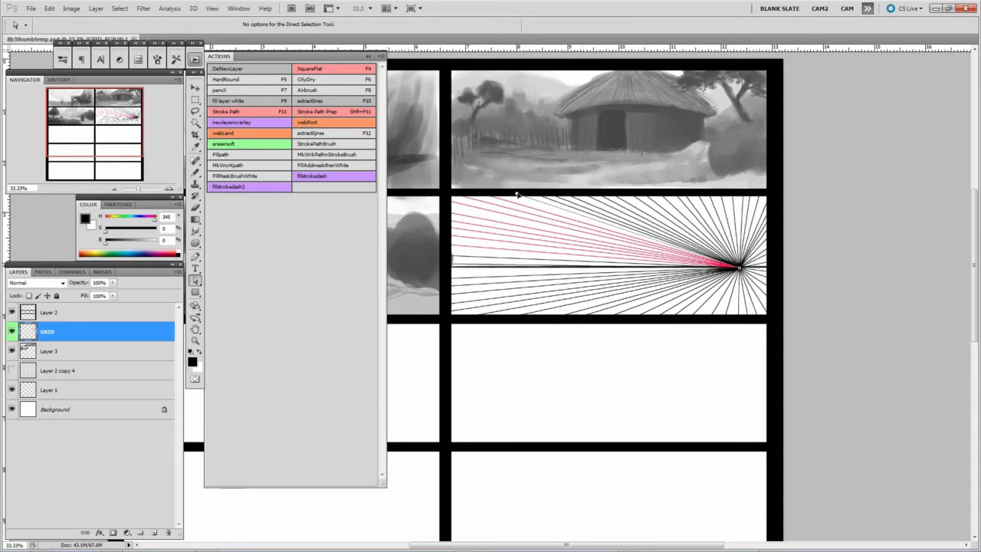
pyautogui.press('F11')
# Step: Duplicate the grid layer and flip the copy across the panel, then undo the flipped copy
pyautogui.press('v')
pyautogui.hotkey('alt', '[')
pyautogui.hotkey('ctrl', ']')
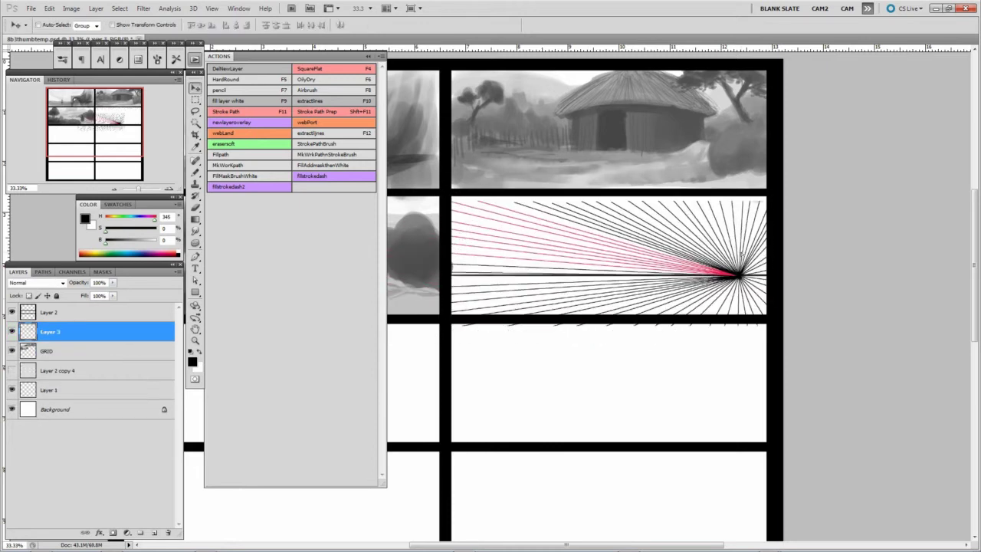
pyautogui.hotkey('ctrl', '-')
pyautogui.hotkey('ctrl', 'j')
pyautogui.hotkey('ctrl', 't')
pyautogui.moveTo(491, 201); pyautogui.dragTo(398, 201)
pyautogui.press('Return')
pyautogui.hotkey('ctrl', 'alt', 'z')
pyautogui.hotkey('ctrl', 'alt', 'z')
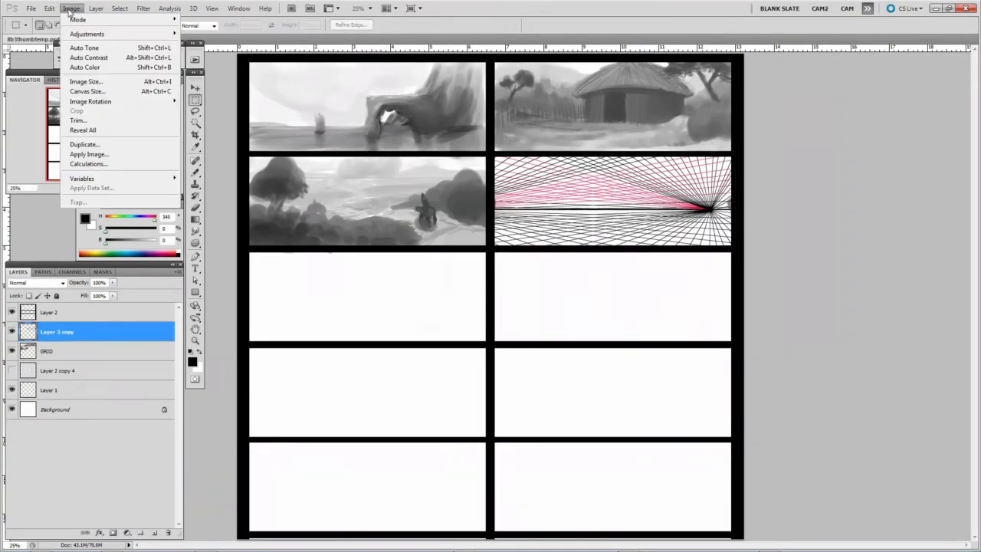
# Step: Lighten the perspective grid lines with Hue/Saturation
pyautogui.hotkey('ctrl', 'u')
pyautogui.click(909, 239)
pyautogui.click(70, 8)
# Step: Copy the grid into both third-row panels, flipping one copy, and merge them into one layer
pyautogui.click(273, 86)
pyautogui.moveTo(808, 346); pyautogui.dragTo(843, 345)
pyautogui.click(909, 239)
pyautogui.hotkey('ctrl', 'j')
pyautogui.moveTo(652, 189); pyautogui.dragTo(652, 285)
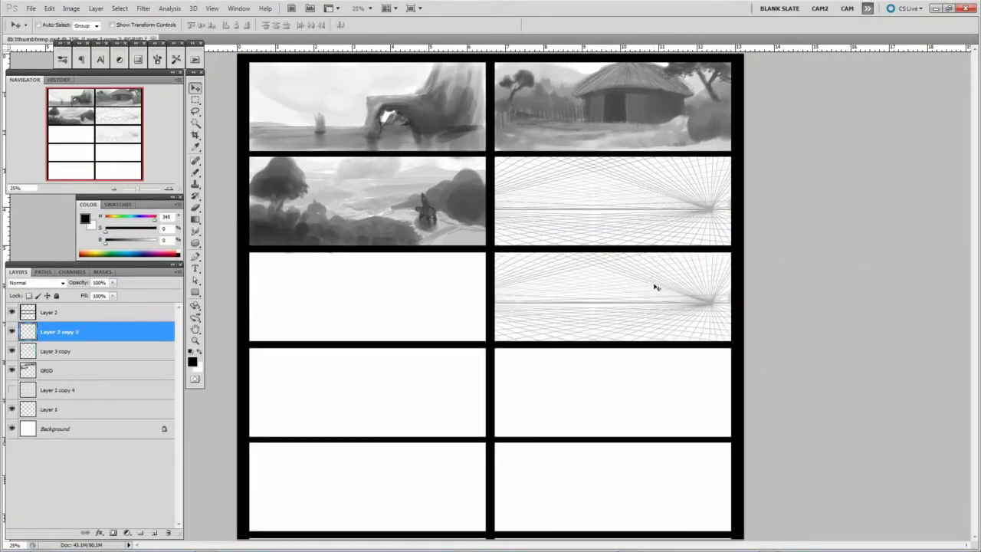
pyautogui.hotkey('ctrl', 't')
pyautogui.press('Return')
pyautogui.moveTo(706, 314); pyautogui.dragTo(450, 323)
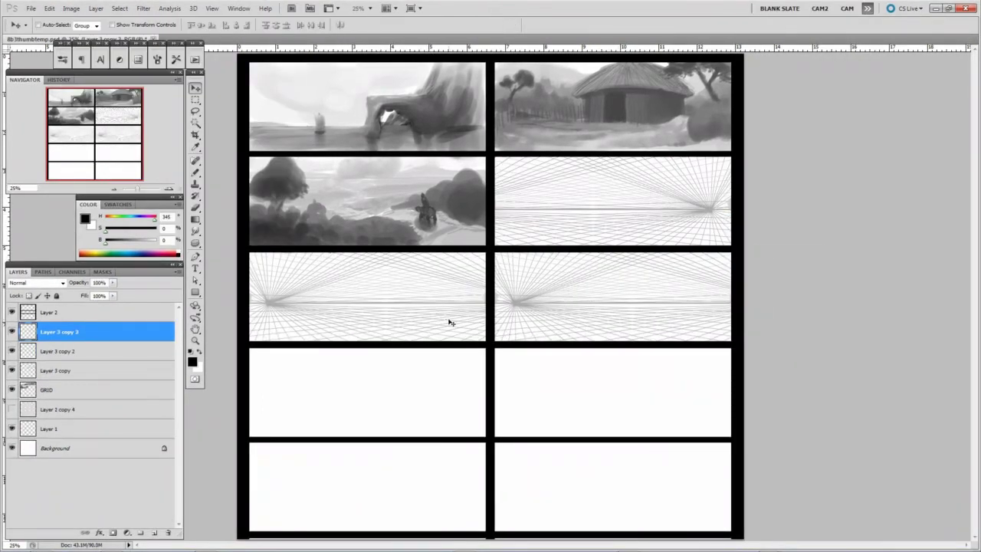
pyautogui.keyDown('shift'); pyautogui.click(55, 371); pyautogui.keyUp('shift')
pyautogui.hotkey('ctrl', 'e')
# Step: Select the GRID layer, move it up the stack and switch to a soft brush
pyautogui.click(99, 353)
pyautogui.hotkey('ctrl', ']')
pyautogui.press('b')
pyautogui.scroll(1, 629, 181)
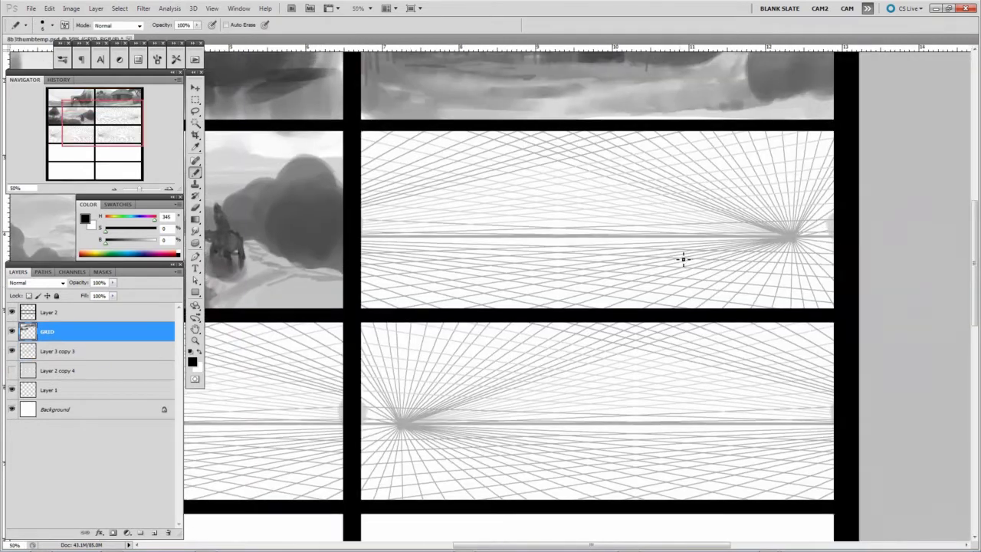
pyautogui.hotkey('shift', 'b')
# Step: Sketch the train's front box toward the vanishing point with an X across its face
pyautogui.click(611, 245)
pyautogui.keyDown('shift'); pyautogui.click(611, 286); pyautogui.keyUp('shift')
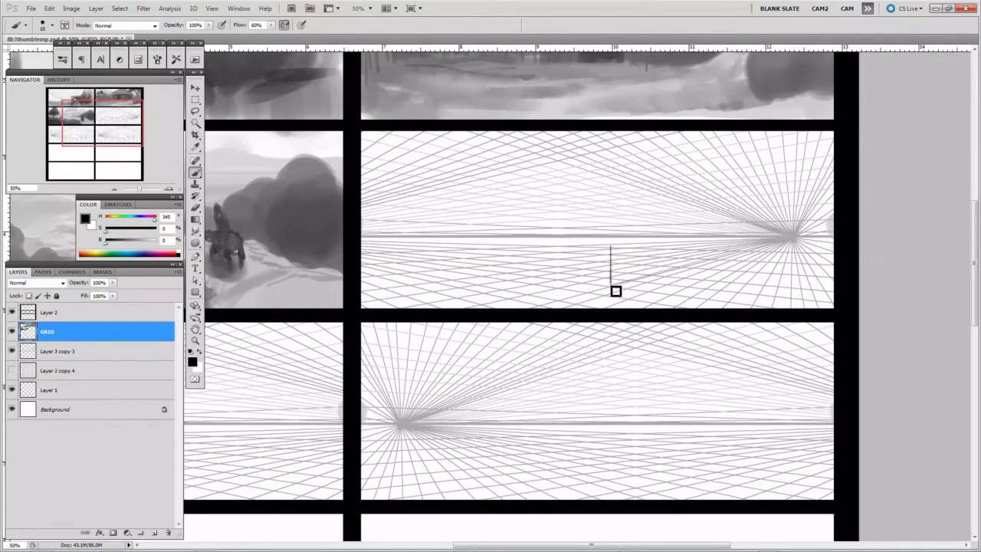
pyautogui.keyDown('shift'); pyautogui.click(740, 240); pyautogui.keyUp('shift')
pyautogui.keyDown('shift'); pyautogui.click(611, 245); pyautogui.keyUp('shift')
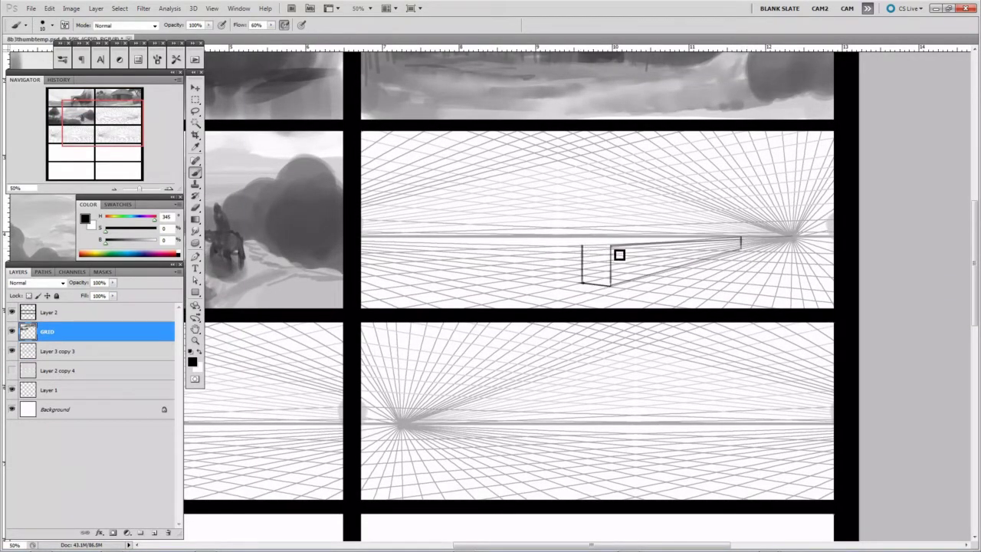
pyautogui.keyDown('shift'); pyautogui.click(584, 246); pyautogui.keyUp('shift')
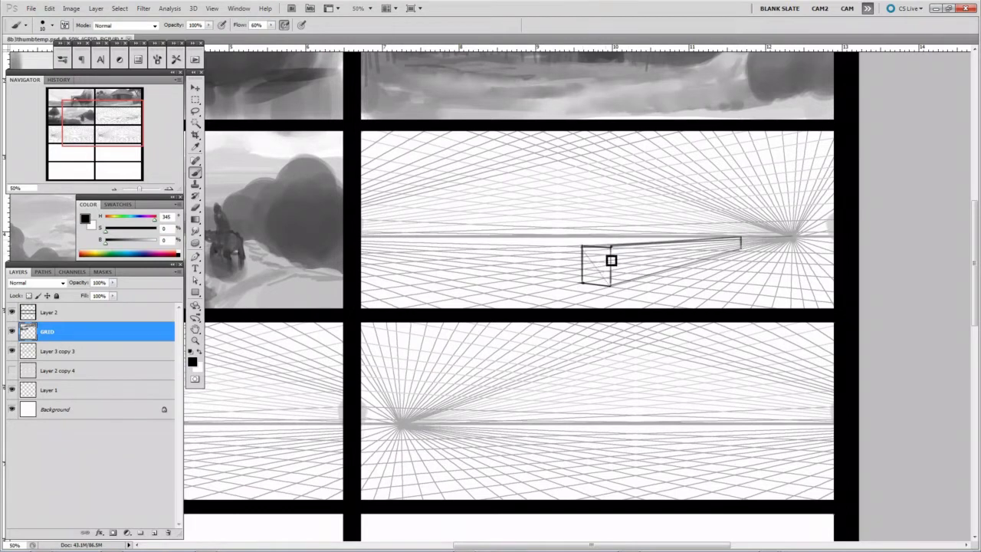
pyautogui.click(611, 246)
pyautogui.keyDown('shift'); pyautogui.click(582, 282); pyautogui.keyUp('shift')
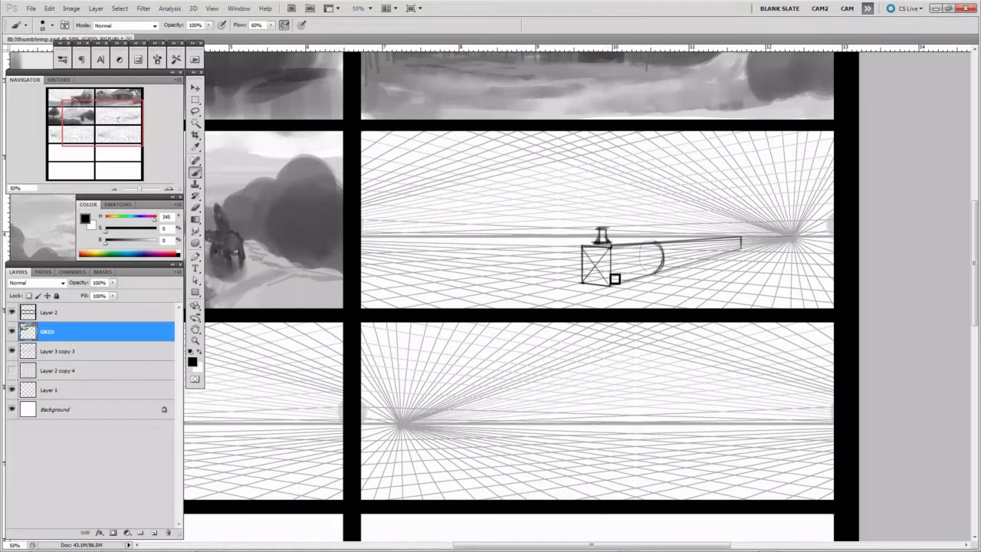
pyautogui.moveTo(614, 279); pyautogui.dragTo(611, 249)
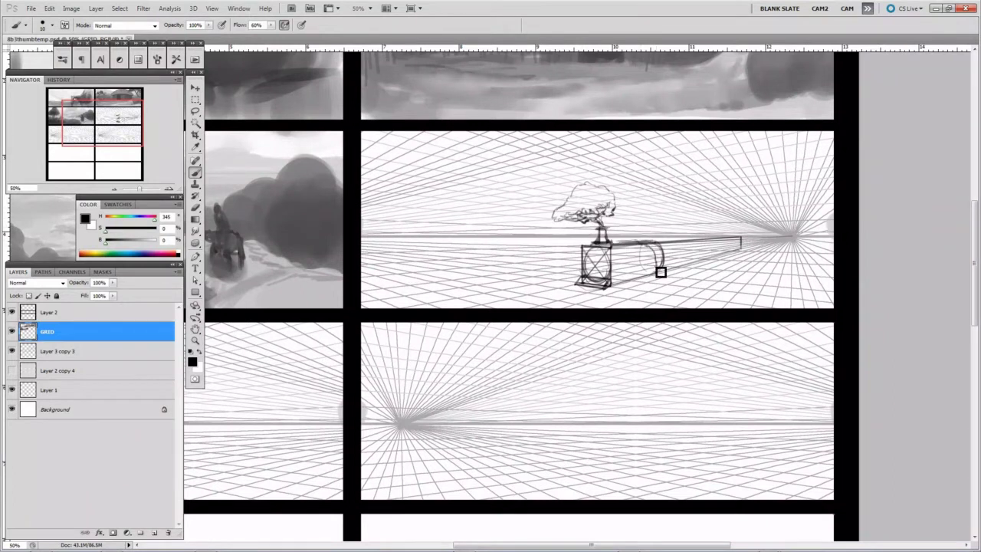
# Step: Sketch the train's perspective body, chimney, base lines and the tree trunk with roots
pyautogui.keyDown('shift'); pyautogui.click(740, 253); pyautogui.keyUp('shift')
pyautogui.moveTo(637, 243)
pyautogui.mouseDown()
pyautogui.moveTo(644, 209)
pyautogui.moveTo(656, 218)
pyautogui.moveTo(670, 187)
pyautogui.moveTo(655, 180)
pyautogui.moveTo(648, 203)
pyautogui.moveTo(642, 155)
pyautogui.moveTo(618, 141)
pyautogui.moveTo(624, 171)
pyautogui.moveTo(685, 175)
pyautogui.moveTo(612, 186)
pyautogui.moveTo(676, 189)
pyautogui.moveTo(681, 201)
pyautogui.moveTo(652, 216)
pyautogui.moveTo(689, 287)
pyautogui.moveTo(628, 247)
pyautogui.mouseUp()
pyautogui.moveTo(645, 280)
pyautogui.mouseDown()
pyautogui.moveTo(688, 273)
pyautogui.moveTo(674, 250)
pyautogui.moveTo(686, 252)
pyautogui.moveTo(693, 273)
pyautogui.moveTo(702, 252)
pyautogui.moveTo(717, 258)
pyautogui.moveTo(738, 246)
pyautogui.moveTo(699, 268)
pyautogui.moveTo(683, 241)
pyautogui.moveTo(717, 246)
pyautogui.moveTo(702, 281)
pyautogui.mouseUp()
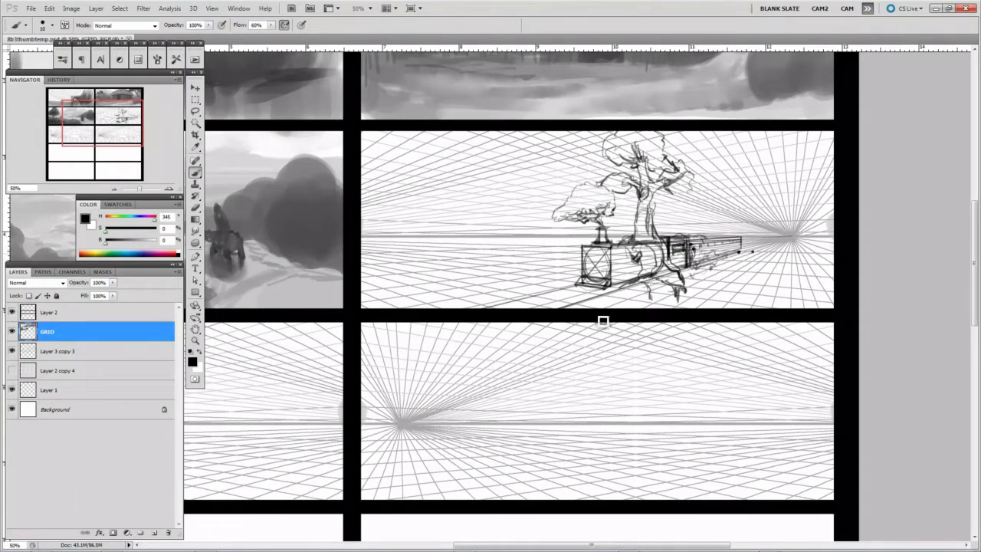
pyautogui.moveTo(657, 307); pyautogui.dragTo(661, 296)
pyautogui.moveTo(596, 257)
pyautogui.mouseDown()
pyautogui.moveTo(590, 270)
pyautogui.moveTo(602, 264)
pyautogui.mouseUp()
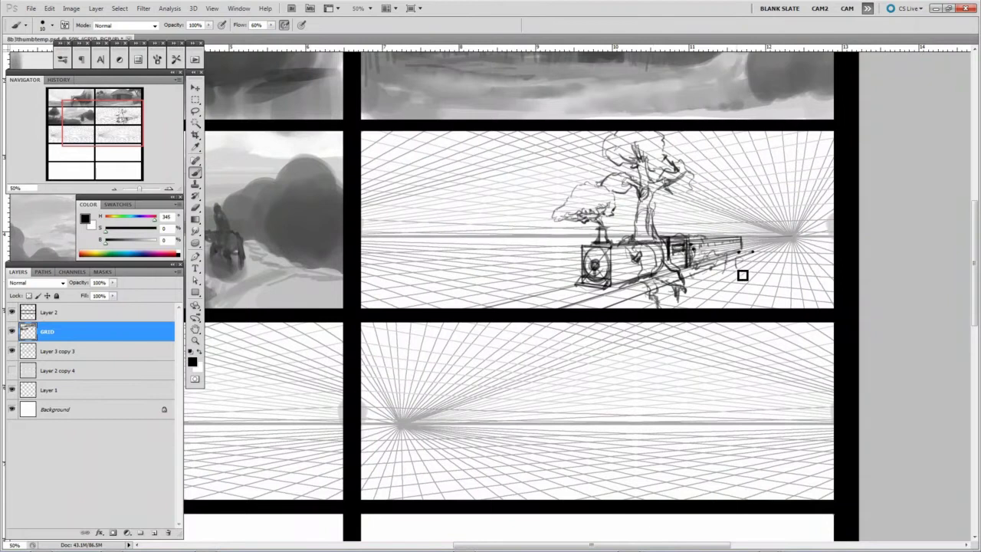
pyautogui.moveTo(743, 276); pyautogui.dragTo(753, 265)
pyautogui.moveTo(632, 282)
pyautogui.mouseDown()
pyautogui.moveTo(486, 324)
pyautogui.moveTo(534, 284)
pyautogui.moveTo(571, 286)
pyautogui.mouseUp()
# Step: Add grass by the track, strokes under the train's front and foliage at the right end
pyautogui.moveTo(625, 252); pyautogui.dragTo(646, 263)
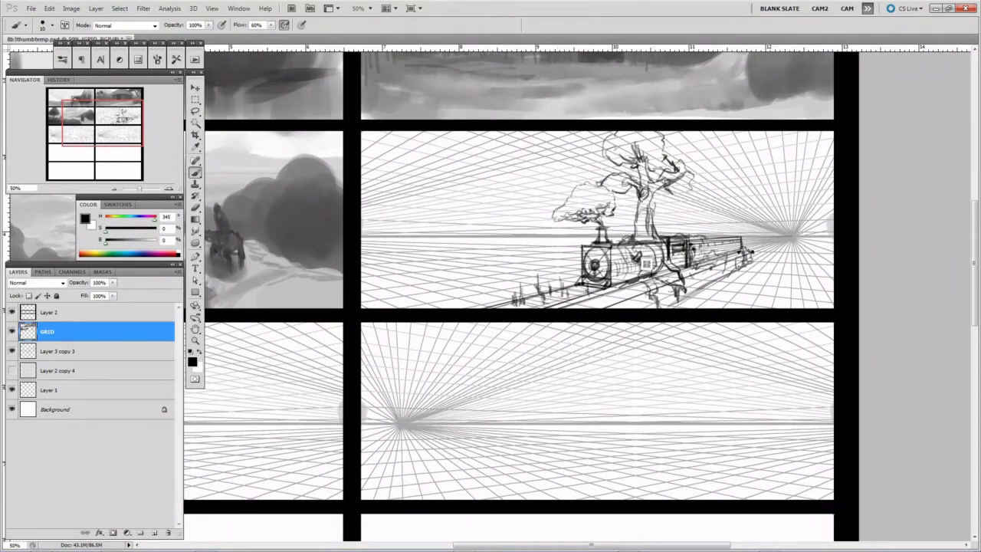
pyautogui.moveTo(742, 247)
pyautogui.mouseDown()
pyautogui.moveTo(773, 264)
pyautogui.moveTo(750, 278)
pyautogui.mouseUp()
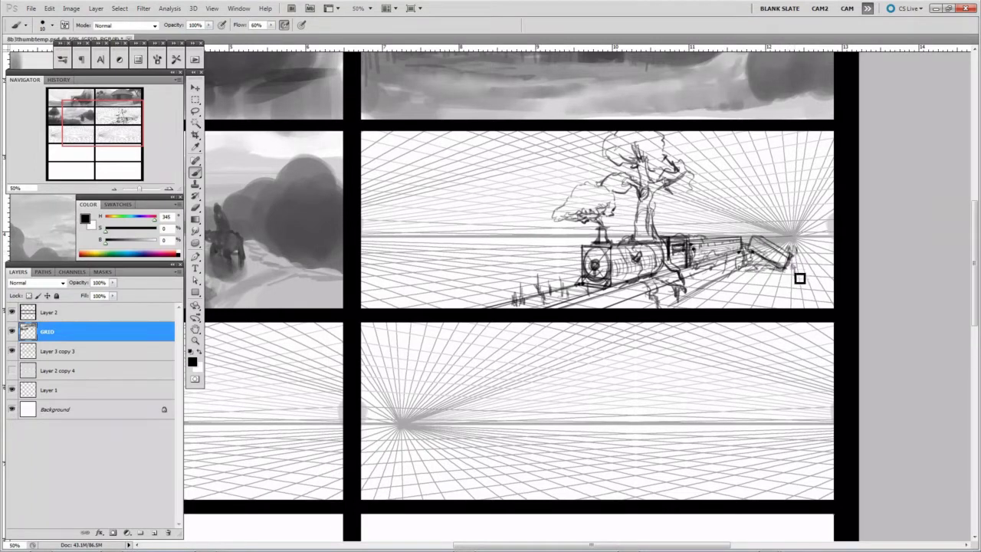
pyautogui.moveTo(832, 305); pyautogui.dragTo(806, 265)
pyautogui.moveTo(820, 307)
pyautogui.mouseDown()
pyautogui.moveTo(799, 260)
pyautogui.moveTo(839, 304)
pyautogui.mouseUp()
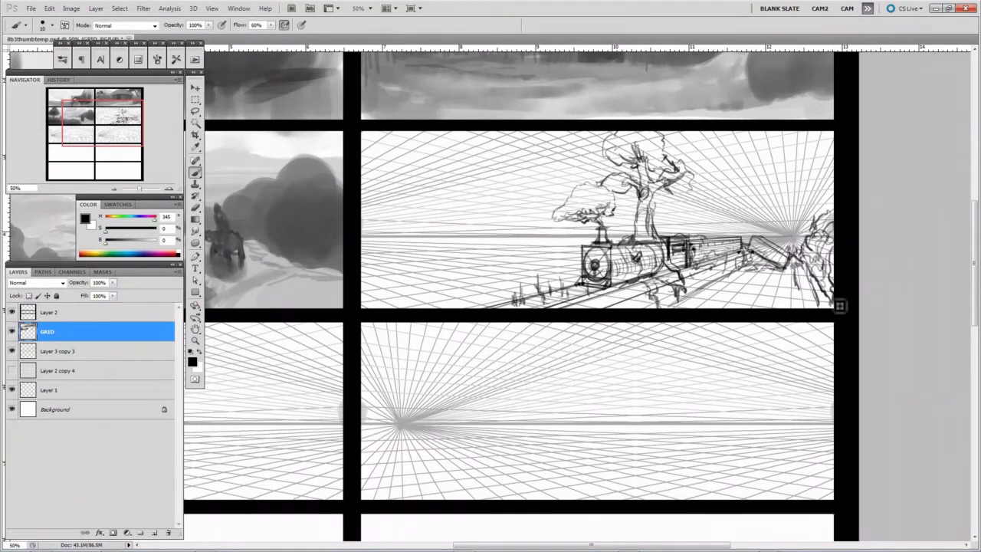
pyautogui.moveTo(812, 230)
pyautogui.mouseDown()
pyautogui.moveTo(821, 191)
pyautogui.moveTo(831, 230)
pyautogui.moveTo(751, 225)
pyautogui.moveTo(729, 186)
pyautogui.moveTo(768, 203)
pyautogui.moveTo(631, 219)
pyautogui.moveTo(499, 171)
pyautogui.moveTo(498, 251)
pyautogui.mouseUp()
# Step: Draw rail lines from the panel's left edge to the train with arched bridge forms
pyautogui.moveTo(582, 272); pyautogui.dragTo(364, 307)
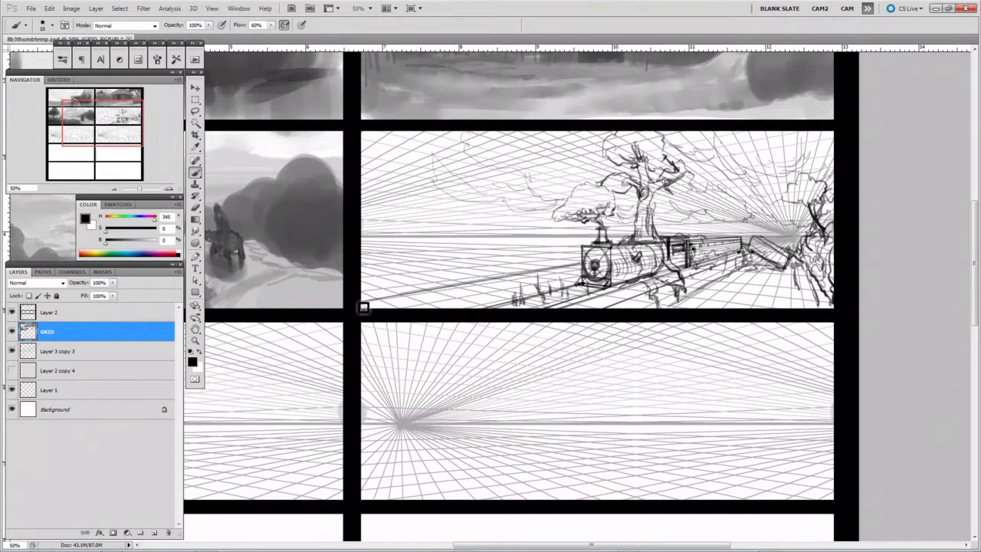
pyautogui.moveTo(368, 269); pyautogui.dragTo(583, 247)
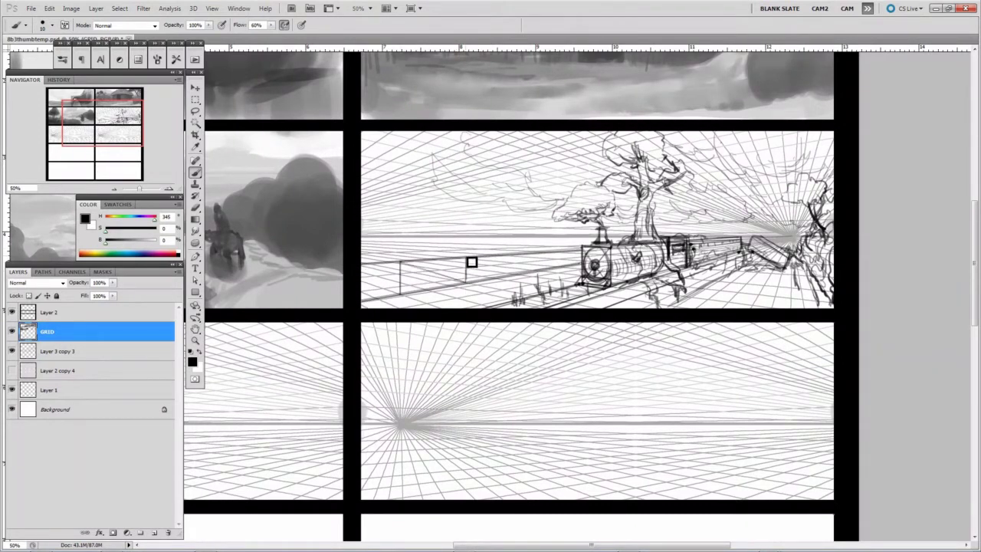
pyautogui.moveTo(472, 262)
pyautogui.mouseDown()
pyautogui.moveTo(471, 276)
pyautogui.moveTo(463, 259)
pyautogui.mouseUp()
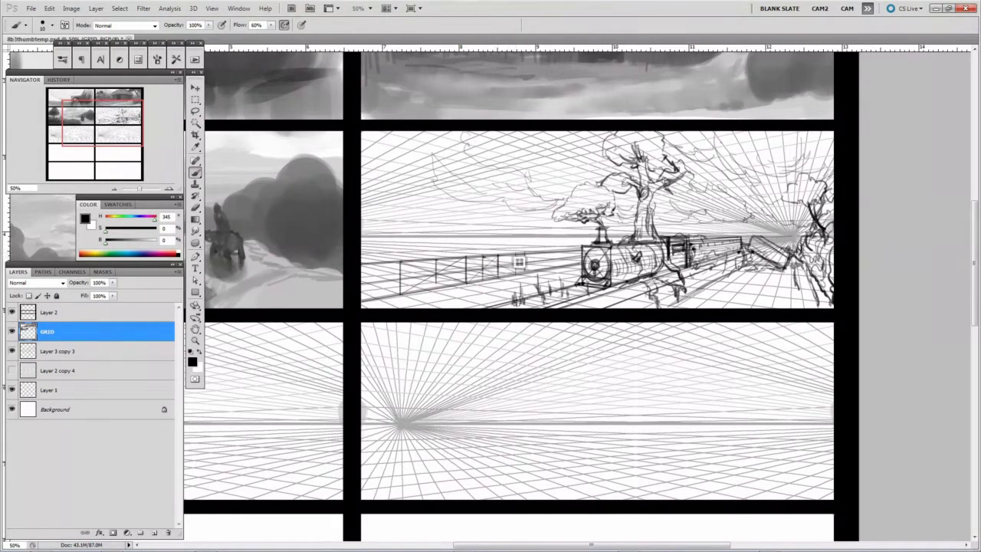
pyautogui.moveTo(580, 253)
pyautogui.mouseDown()
pyautogui.moveTo(403, 256)
pyautogui.moveTo(490, 286)
pyautogui.moveTo(477, 275)
pyautogui.mouseUp()
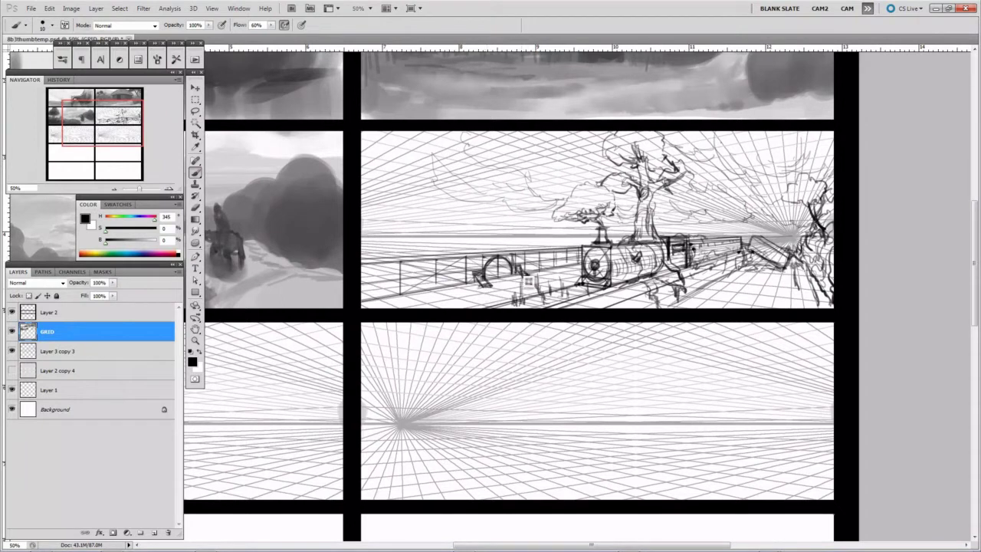
# Step: Sketch vertical building walls and a diagonal roof line left of the tree
pyautogui.moveTo(394, 259)
pyautogui.mouseDown()
pyautogui.moveTo(393, 173)
pyautogui.moveTo(368, 251)
pyautogui.mouseUp()
pyautogui.moveTo(393, 172); pyautogui.dragTo(393, 130)
pyautogui.moveTo(368, 132); pyautogui.dragTo(368, 224)
pyautogui.moveTo(559, 217); pyautogui.dragTo(560, 132)
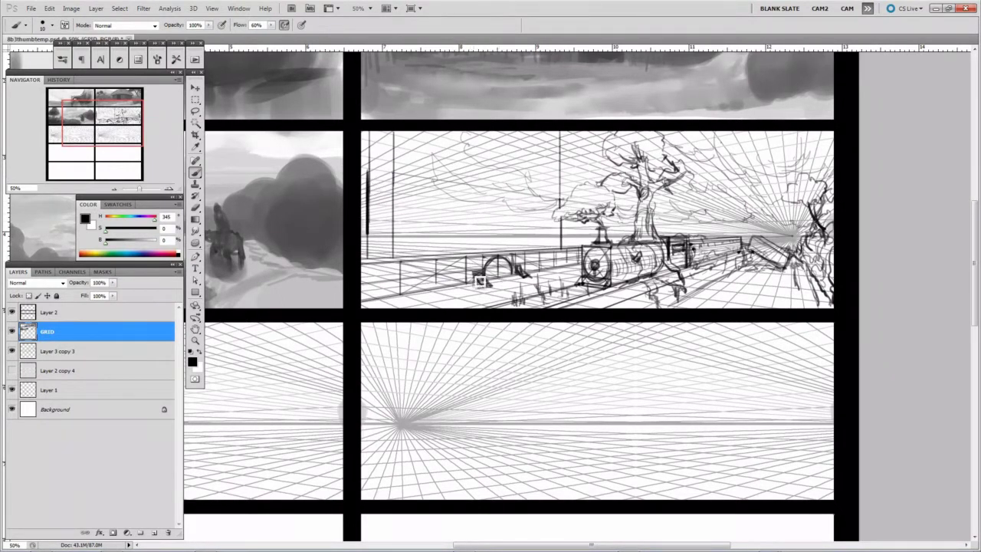
pyautogui.moveTo(449, 253); pyautogui.dragTo(449, 132)
pyautogui.moveTo(560, 201); pyautogui.dragTo(394, 170)
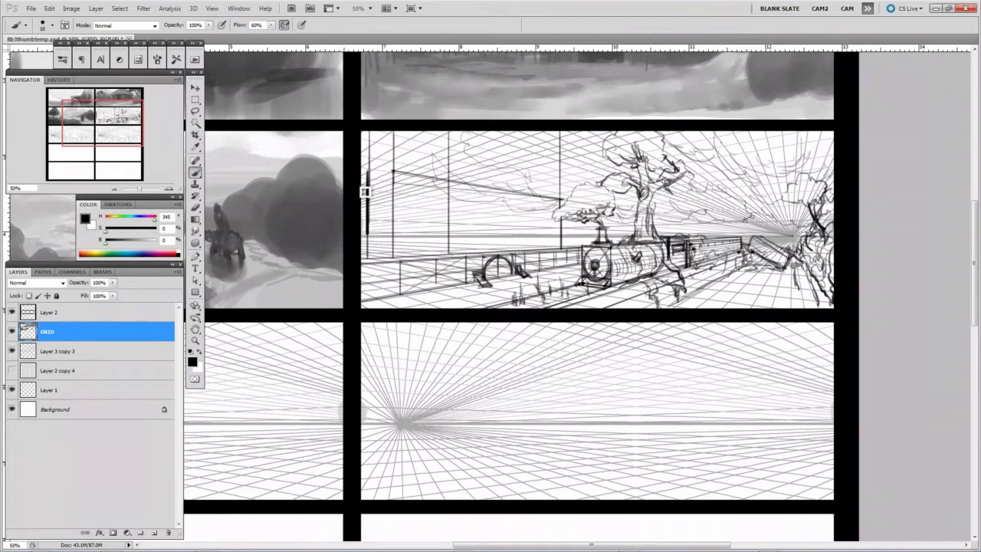
pyautogui.moveTo(558, 207); pyautogui.dragTo(558, 131)
pyautogui.moveTo(406, 172); pyautogui.dragTo(407, 131)
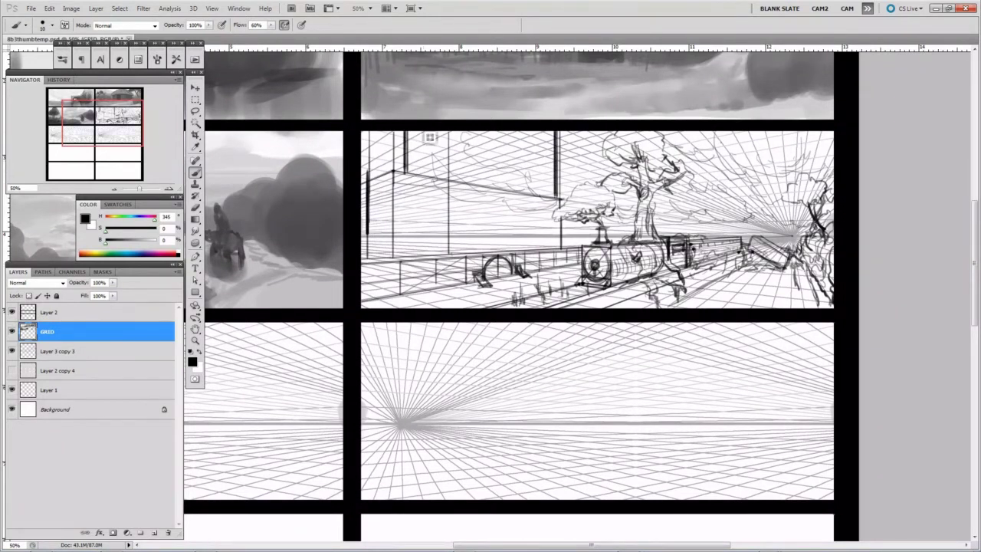
# Step: Hide the train panel's perspective grid and sketch shrubbery at its lower right
pyautogui.click(10, 351)
pyautogui.moveTo(792, 285); pyautogui.dragTo(828, 300)
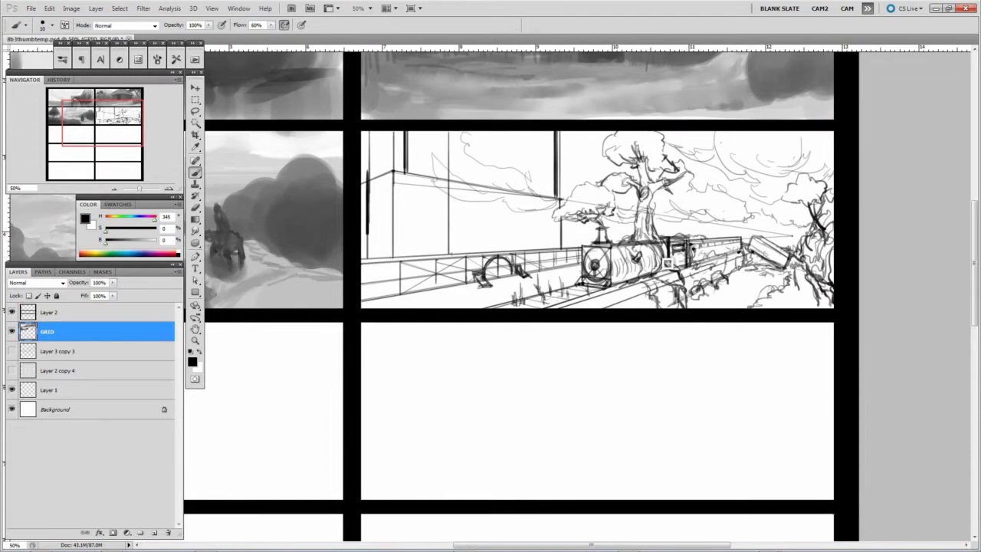
pyautogui.keyDown('ctrl'); pyautogui.click(663, 263); pyautogui.keyUp('ctrl')
pyautogui.moveTo(568, 320); pyautogui.dragTo(519, 287)
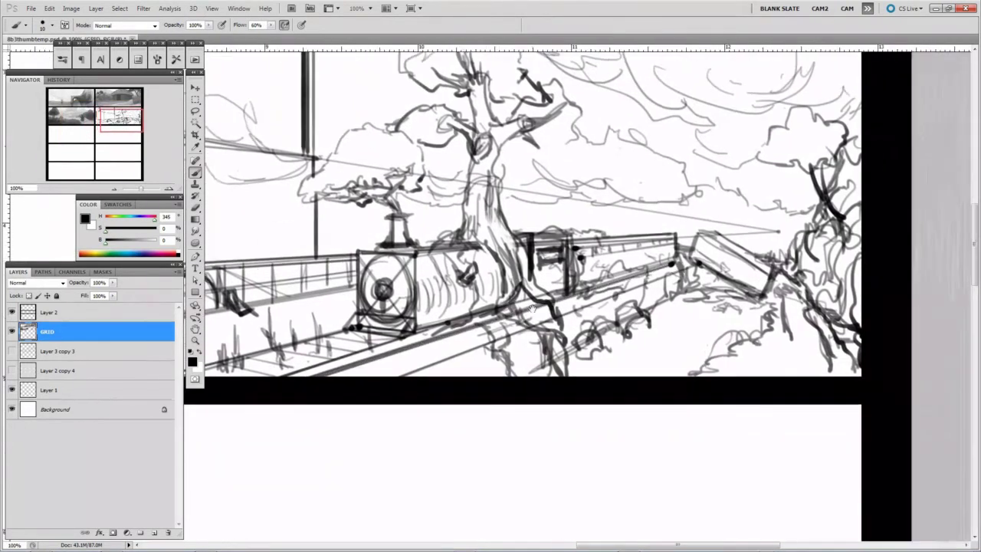
pyautogui.keyDown('alt'); pyautogui.click(662, 321); pyautogui.keyUp('alt')
pyautogui.moveTo(698, 272); pyautogui.dragTo(722, 287)
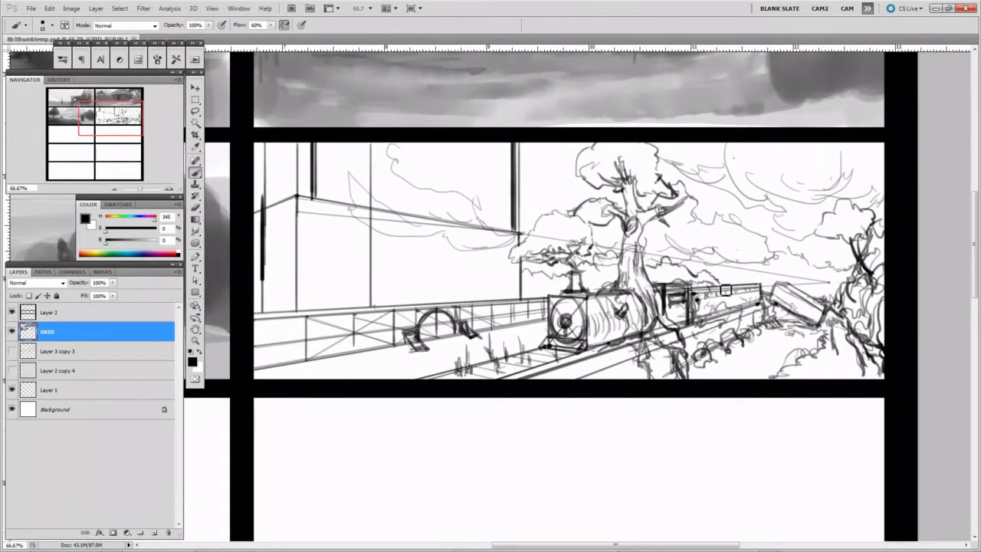
# Step: Zoom out to the whole page and make the lower-left panel's grid layer active
pyautogui.hotkey('ctrl', '-')
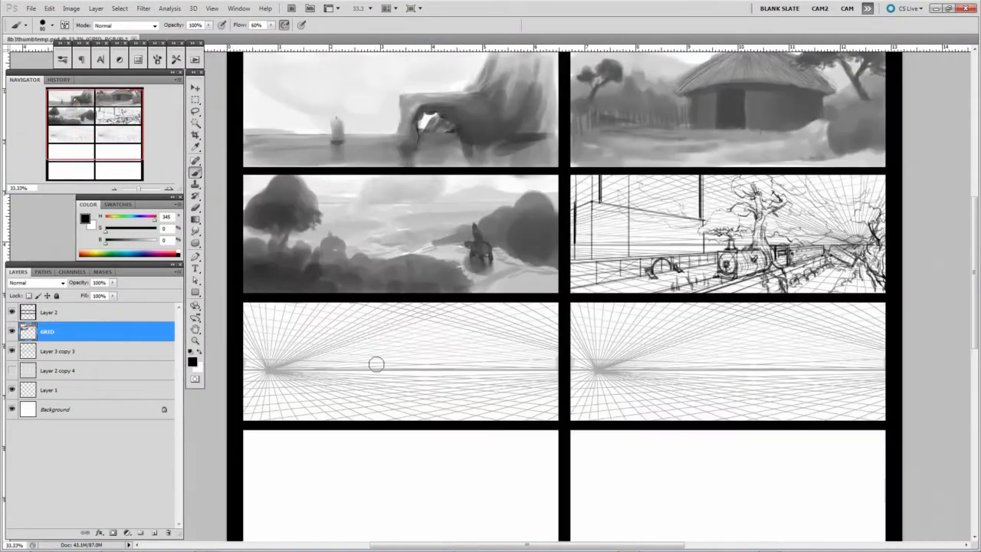
pyautogui.hotkey('alt', '[')
pyautogui.press('m')
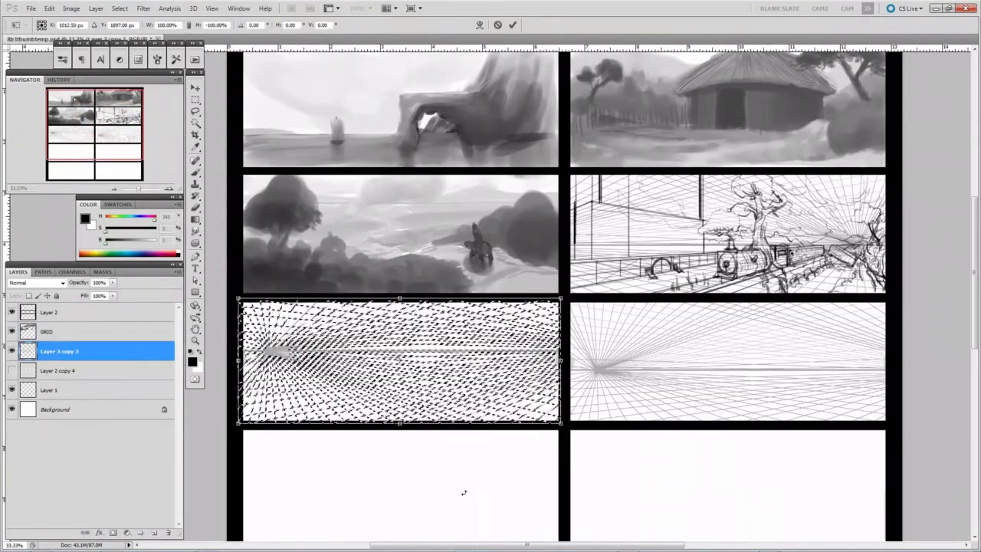
pyautogui.hotkey('alt', ']')
pyautogui.hotkey('ctrl', 'd')
# Step: Fade the lower-left grid and brush in grey clouds, mountains and a winding river line
pyautogui.press('b')
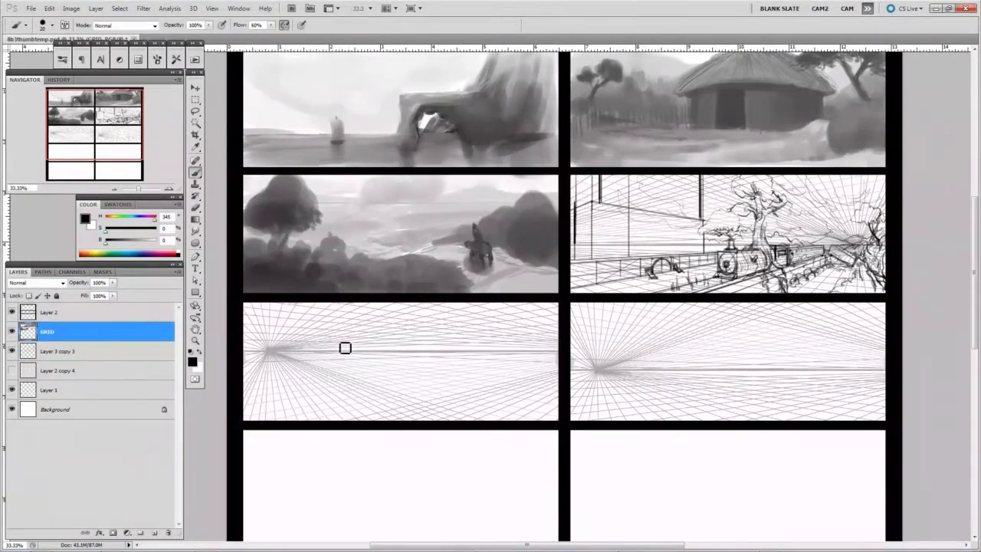
pyautogui.moveTo(250, 341); pyautogui.dragTo(325, 337)
pyautogui.hotkey('alt', '[')
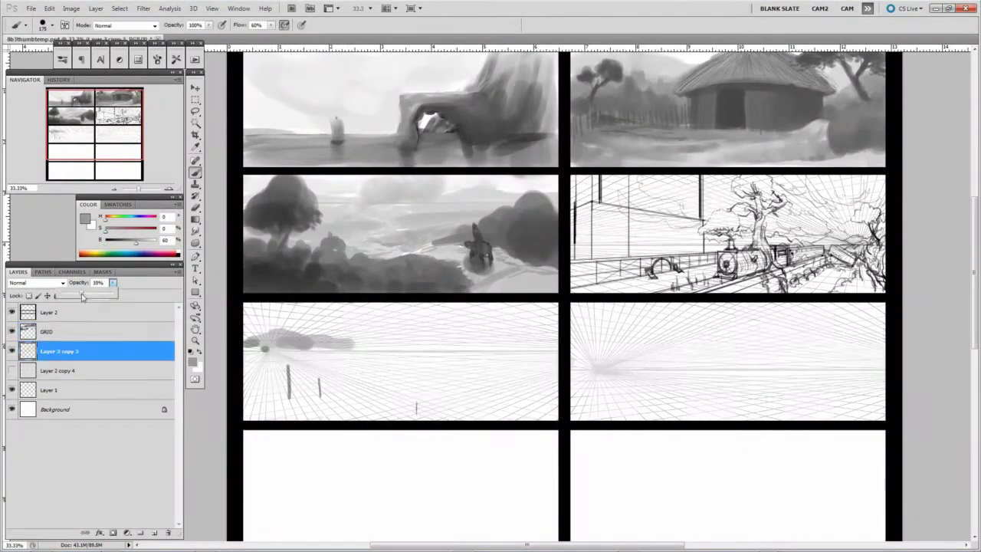
pyautogui.hotkey('alt', ']')
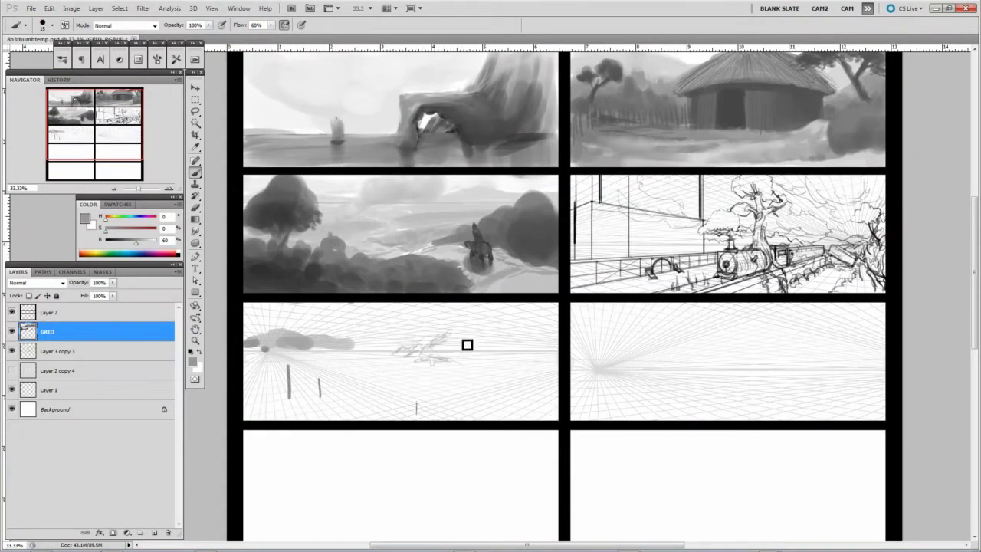
pyautogui.moveTo(350, 373); pyautogui.dragTo(447, 422)
pyautogui.moveTo(361, 349)
pyautogui.mouseDown()
pyautogui.moveTo(346, 344)
pyautogui.moveTo(421, 342)
pyautogui.moveTo(274, 346)
pyautogui.moveTo(389, 331)
pyautogui.mouseUp()
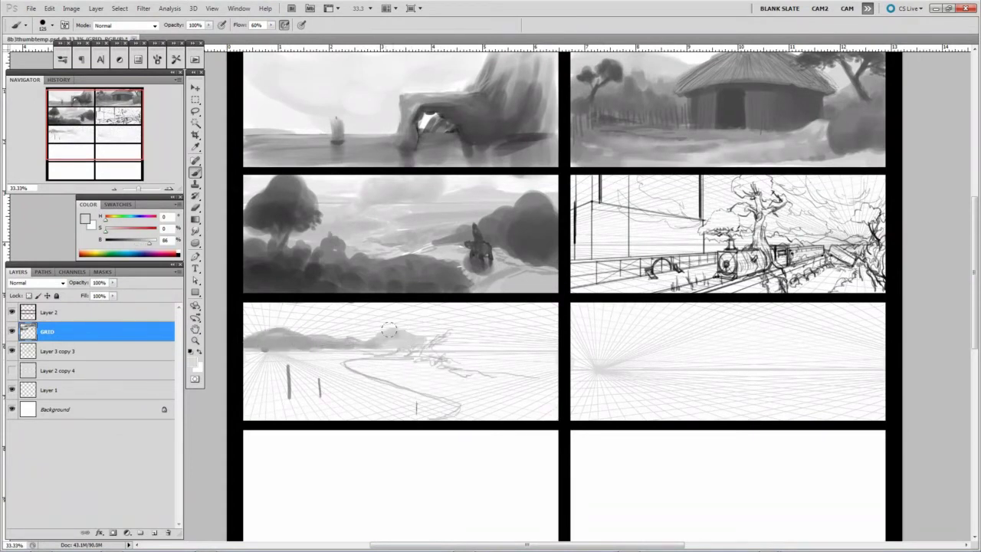
pyautogui.moveTo(460, 335)
pyautogui.mouseDown()
pyautogui.moveTo(499, 307)
pyautogui.moveTo(545, 327)
pyautogui.moveTo(476, 357)
pyautogui.moveTo(524, 322)
pyautogui.moveTo(357, 368)
pyautogui.moveTo(497, 393)
pyautogui.moveTo(529, 345)
pyautogui.moveTo(431, 363)
pyautogui.moveTo(537, 322)
pyautogui.moveTo(440, 392)
pyautogui.mouseUp()
# Step: Paint the foreground in sampled grey tones with dark bushes in the valley
pyautogui.moveTo(301, 377)
pyautogui.mouseDown()
pyautogui.moveTo(307, 388)
pyautogui.moveTo(276, 383)
pyautogui.moveTo(364, 413)
pyautogui.mouseUp()
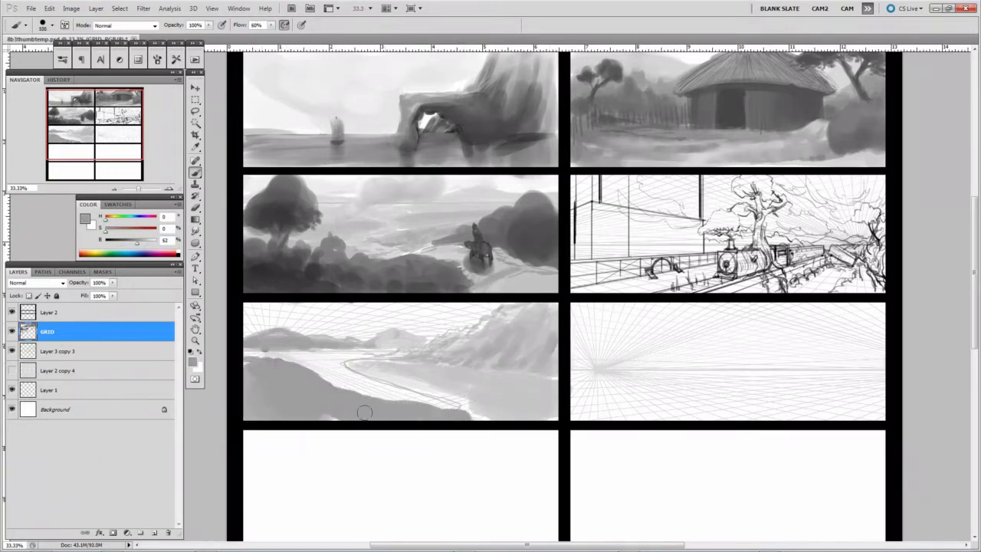
pyautogui.keyDown('alt'); pyautogui.click(250, 368); pyautogui.keyUp('alt')
pyautogui.moveTo(250, 367)
pyautogui.mouseDown()
pyautogui.moveTo(322, 399)
pyautogui.moveTo(329, 384)
pyautogui.moveTo(260, 376)
pyautogui.moveTo(313, 384)
pyautogui.moveTo(368, 410)
pyautogui.moveTo(253, 352)
pyautogui.moveTo(383, 410)
pyautogui.moveTo(299, 393)
pyautogui.moveTo(368, 414)
pyautogui.mouseUp()
pyautogui.keyDown('alt'); pyautogui.click(306, 383); pyautogui.keyUp('alt')
pyautogui.keyDown('alt'); pyautogui.click(313, 383); pyautogui.keyUp('alt')
pyautogui.keyDown('alt'); pyautogui.click(322, 383); pyautogui.keyUp('alt')
pyautogui.moveTo(322, 383); pyautogui.dragTo(390, 407)
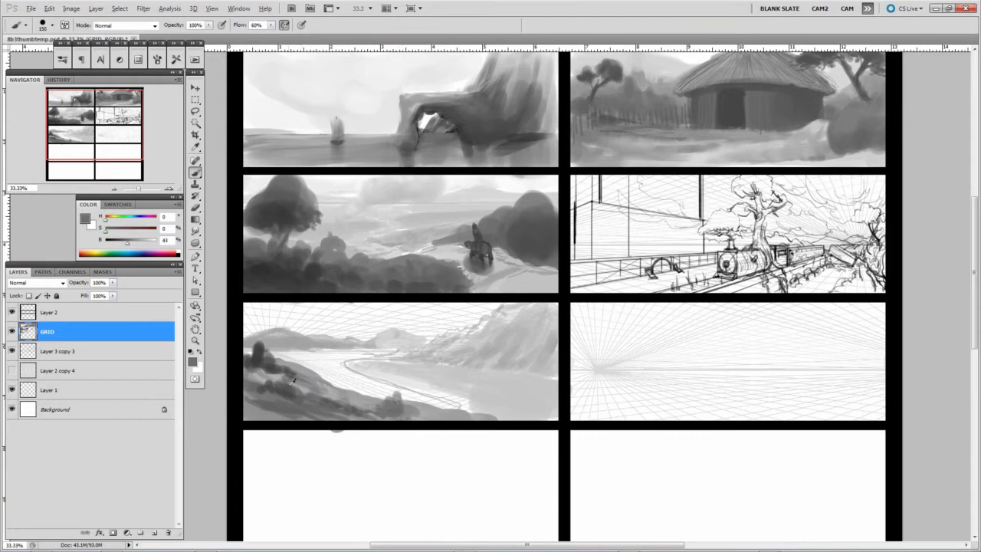
pyautogui.press('[')
pyautogui.press('[')
pyautogui.press('[')
pyautogui.press('[')
pyautogui.press('[')
pyautogui.press('[')
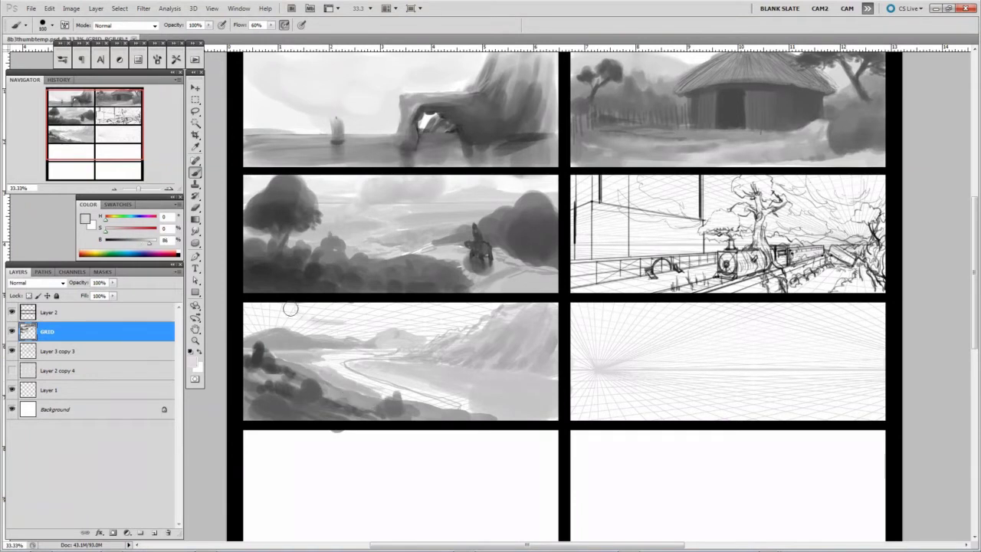
# Step: Cover the remaining grid lines with light strokes and darken the river area
pyautogui.moveTo(291, 308)
pyautogui.mouseDown()
pyautogui.moveTo(367, 320)
pyautogui.moveTo(456, 315)
pyautogui.mouseUp()
pyautogui.moveTo(249, 314); pyautogui.dragTo(468, 316)
pyautogui.moveTo(349, 364); pyautogui.dragTo(426, 384)
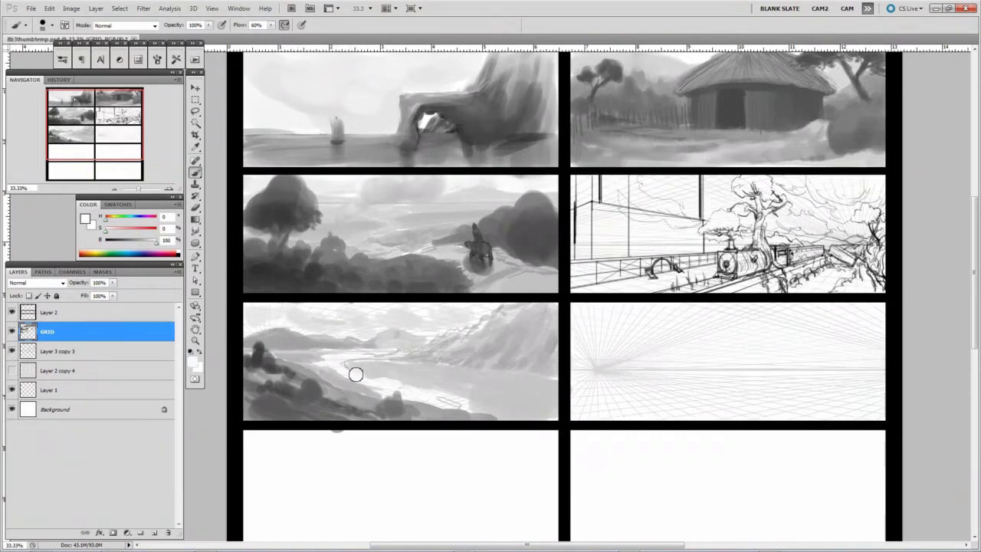
pyautogui.moveTo(509, 362)
pyautogui.mouseDown()
pyautogui.moveTo(467, 384)
pyautogui.moveTo(552, 403)
pyautogui.moveTo(460, 406)
pyautogui.mouseUp()
# Step: Paint a black sky over darker grey hills in the third-row right panel
pyautogui.scroll(-2, 549, 294)
pyautogui.hscroll(4, 556, 281)
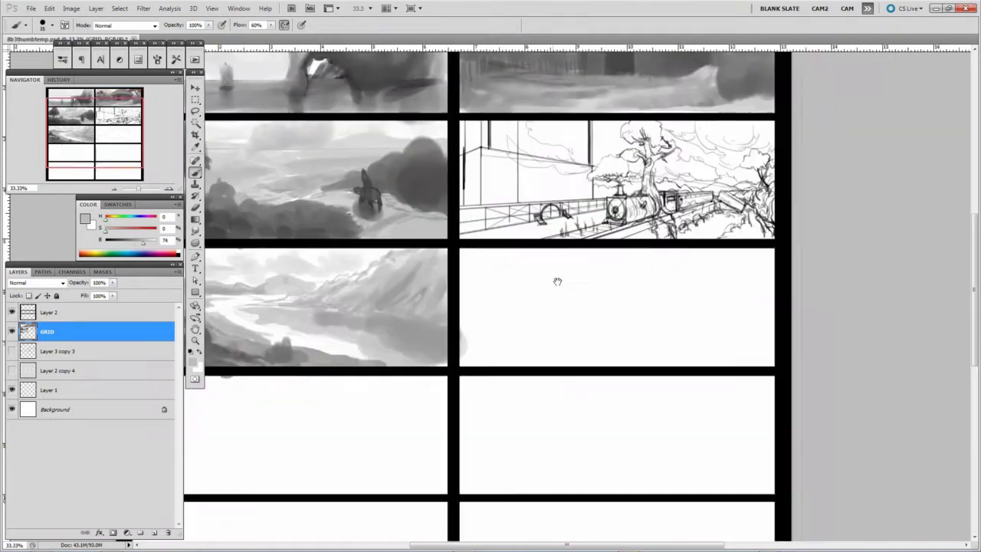
pyautogui.moveTo(435, 279)
pyautogui.mouseDown()
pyautogui.moveTo(483, 265)
pyautogui.moveTo(671, 260)
pyautogui.moveTo(690, 284)
pyautogui.moveTo(437, 280)
pyautogui.moveTo(609, 290)
pyautogui.moveTo(460, 325)
pyautogui.moveTo(690, 322)
pyautogui.moveTo(667, 307)
pyautogui.mouseUp()
pyautogui.keyDown('alt'); pyautogui.click(662, 260); pyautogui.keyUp('alt')
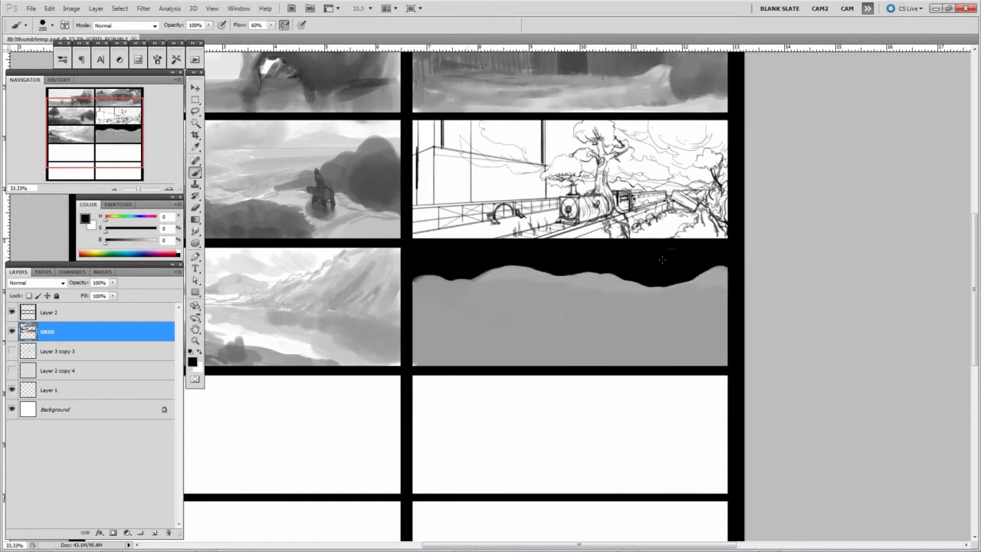
pyautogui.press(']')
pyautogui.press(']')
pyautogui.press(']')
pyautogui.press(']')
pyautogui.moveTo(646, 348)
pyautogui.mouseDown()
pyautogui.moveTo(591, 346)
pyautogui.moveTo(675, 345)
pyautogui.moveTo(460, 326)
pyautogui.moveTo(690, 341)
pyautogui.mouseUp()
pyautogui.keyDown('alt'); pyautogui.click(430, 286); pyautogui.keyUp('alt')
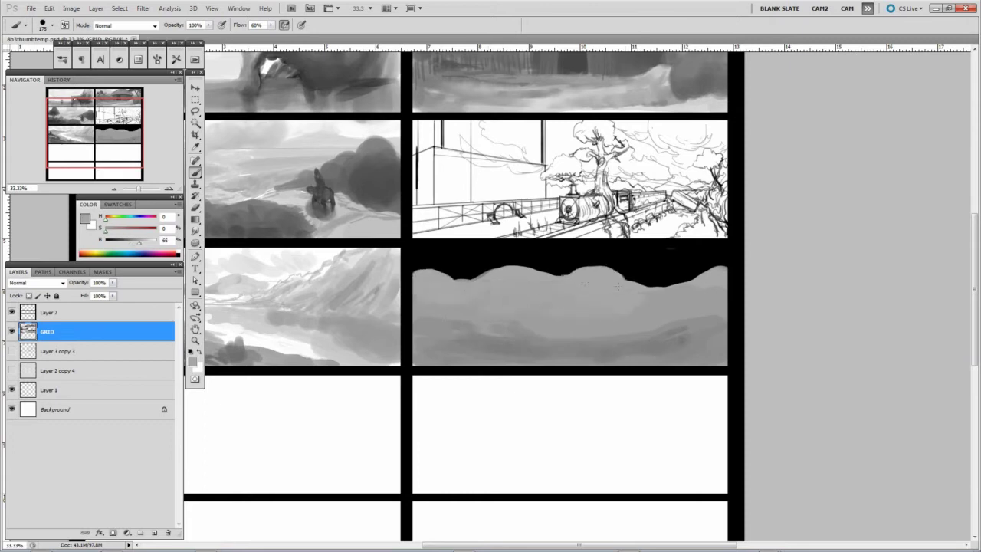
pyautogui.keyDown('alt'); pyautogui.click(618, 267); pyautogui.keyUp('alt')
pyautogui.moveTo(618, 272)
pyautogui.mouseDown()
pyautogui.moveTo(507, 259)
pyautogui.moveTo(486, 269)
pyautogui.moveTo(427, 257)
pyautogui.mouseUp()
pyautogui.moveTo(668, 266)
pyautogui.mouseDown()
pyautogui.moveTo(560, 263)
pyautogui.moveTo(449, 268)
pyautogui.mouseUp()
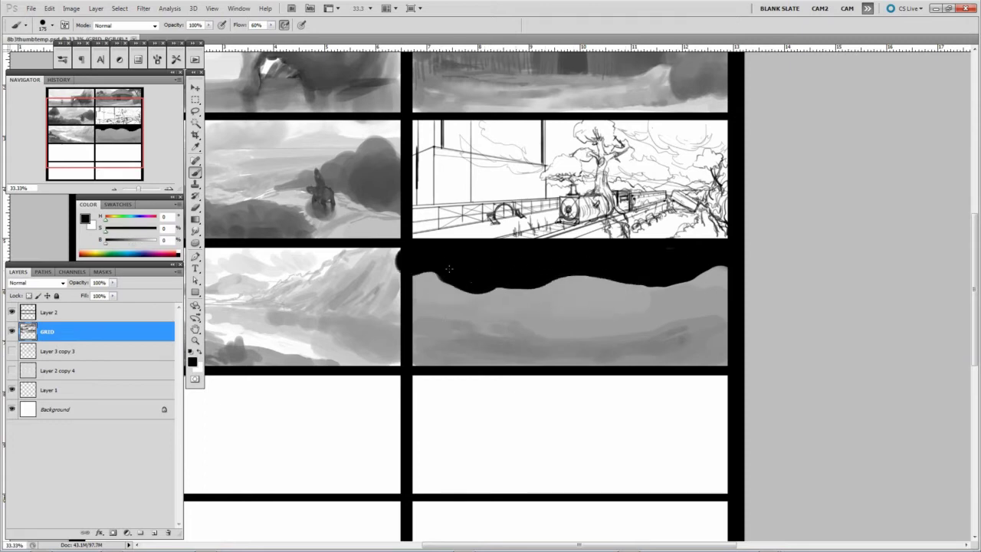
pyautogui.keyDown('alt'); pyautogui.click(505, 337); pyautogui.keyUp('alt')
pyautogui.moveTo(483, 309); pyautogui.dragTo(644, 311)
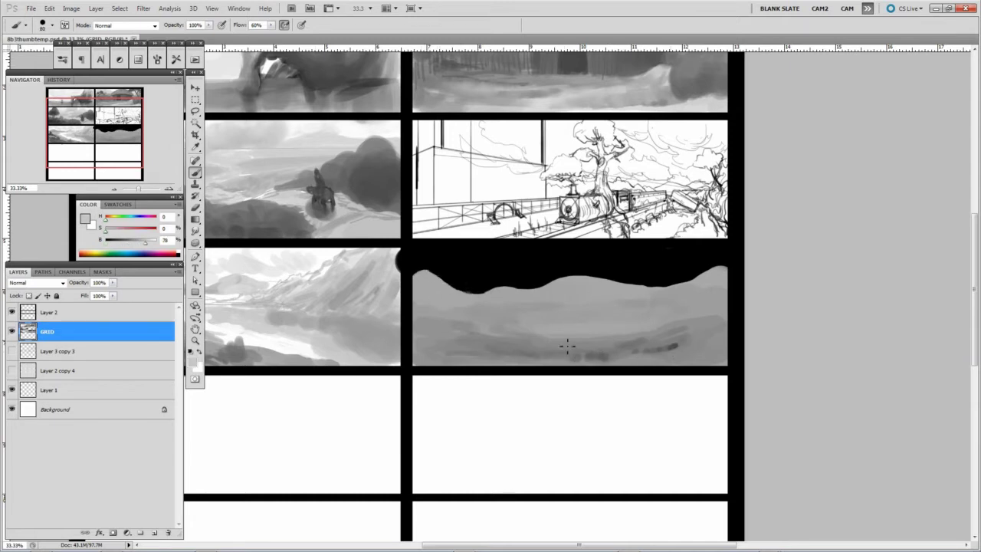
# Step: Paint the rover with a light grey body and large head, dark wheels and a brightened dome
pyautogui.moveTo(522, 337); pyautogui.dragTo(512, 351)
pyautogui.moveTo(569, 308); pyautogui.dragTo(572, 337)
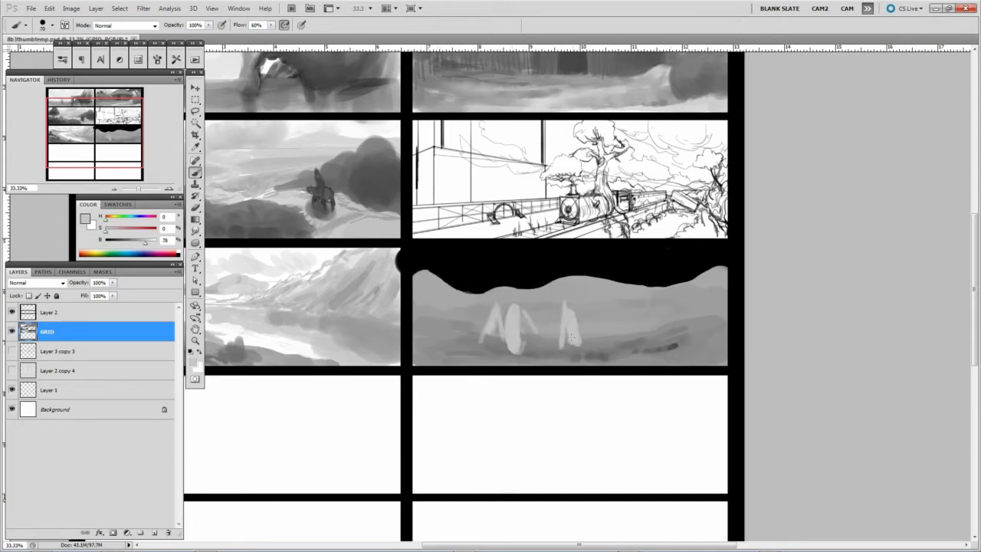
pyautogui.moveTo(537, 288); pyautogui.dragTo(525, 351)
pyautogui.moveTo(497, 303); pyautogui.dragTo(482, 341)
pyautogui.moveTo(577, 334); pyautogui.dragTo(578, 314)
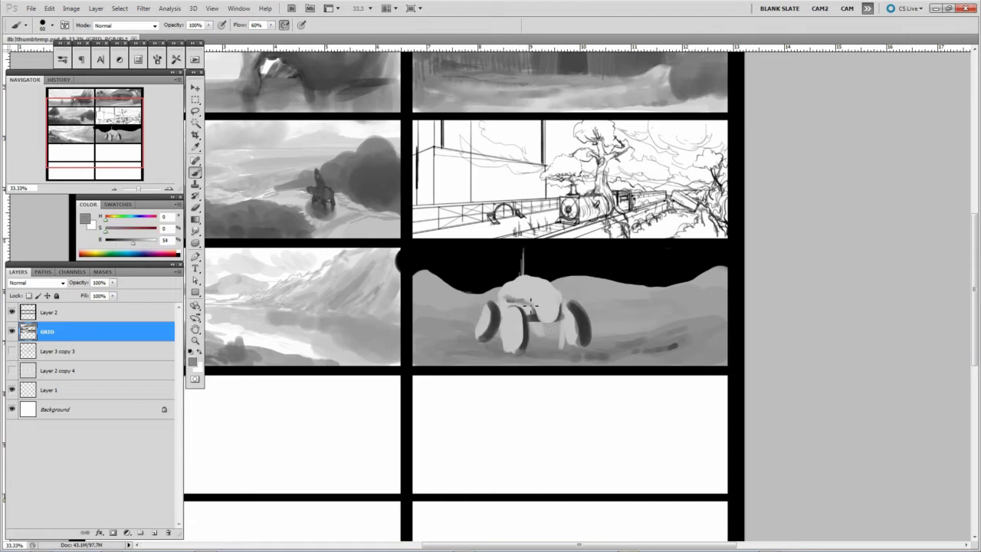
pyautogui.moveTo(539, 277); pyautogui.dragTo(566, 266)
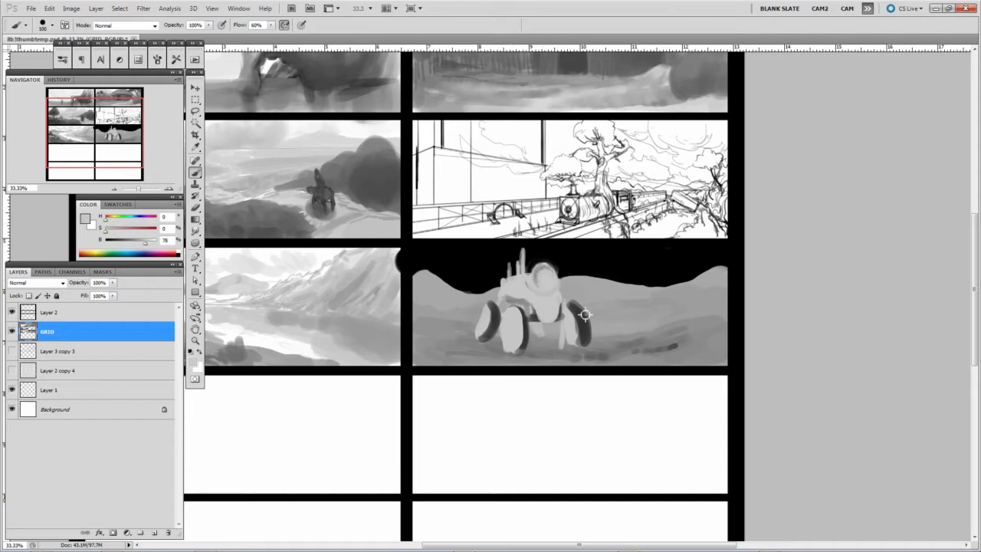
pyautogui.moveTo(574, 307); pyautogui.dragTo(579, 343)
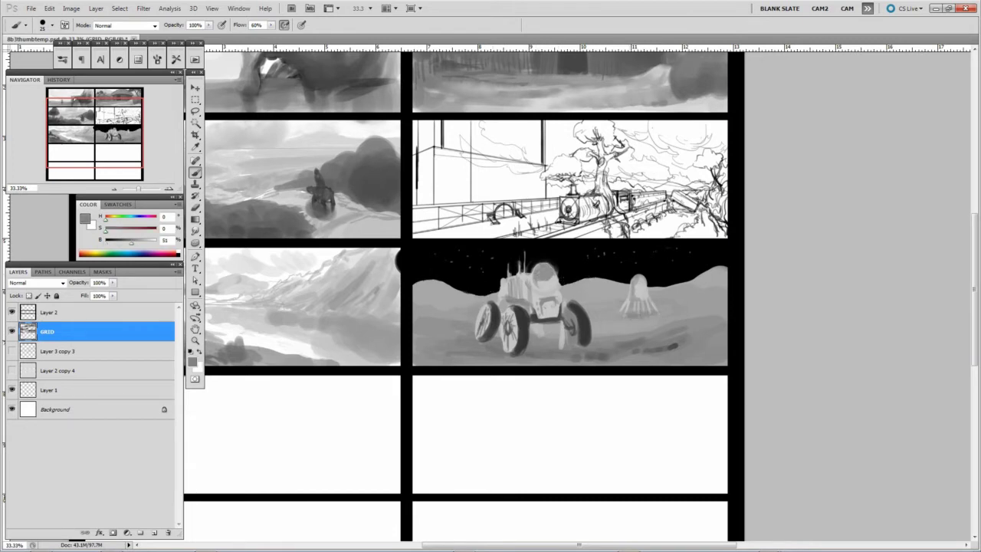
# Step: Block in a dark stroke and a pale grey cloudy sky across the fourth-row left panel
pyautogui.scroll(3, 700, 233)
pyautogui.scroll(-4, 506, 215)
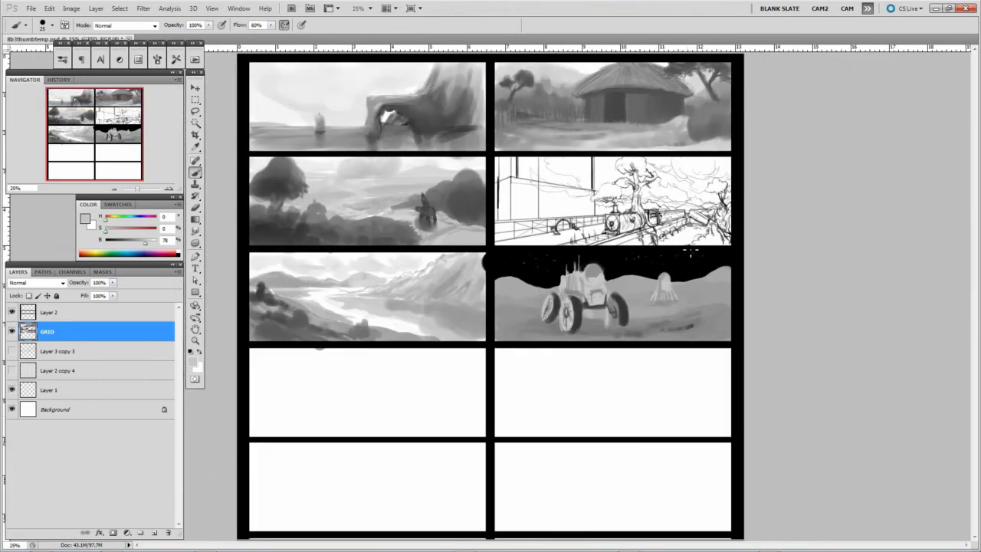
pyautogui.scroll(2, 314, 194)
pyautogui.moveTo(261, 441); pyautogui.dragTo(321, 438)
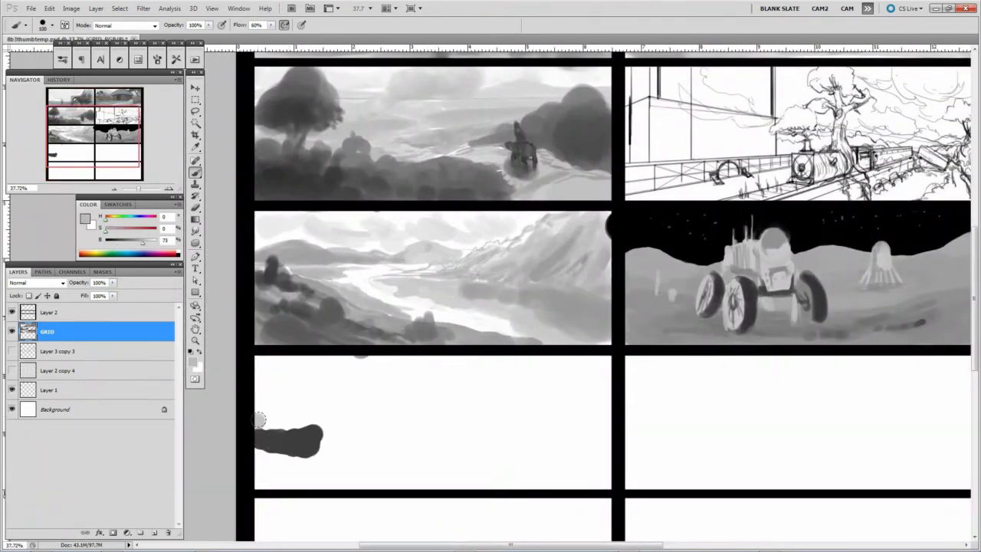
pyautogui.moveTo(257, 400)
pyautogui.mouseDown()
pyautogui.moveTo(532, 405)
pyautogui.moveTo(460, 368)
pyautogui.moveTo(508, 376)
pyautogui.moveTo(383, 383)
pyautogui.mouseUp()
pyautogui.press('x')
pyautogui.moveTo(509, 369); pyautogui.dragTo(430, 360)
pyautogui.moveTo(261, 368); pyautogui.dragTo(355, 379)
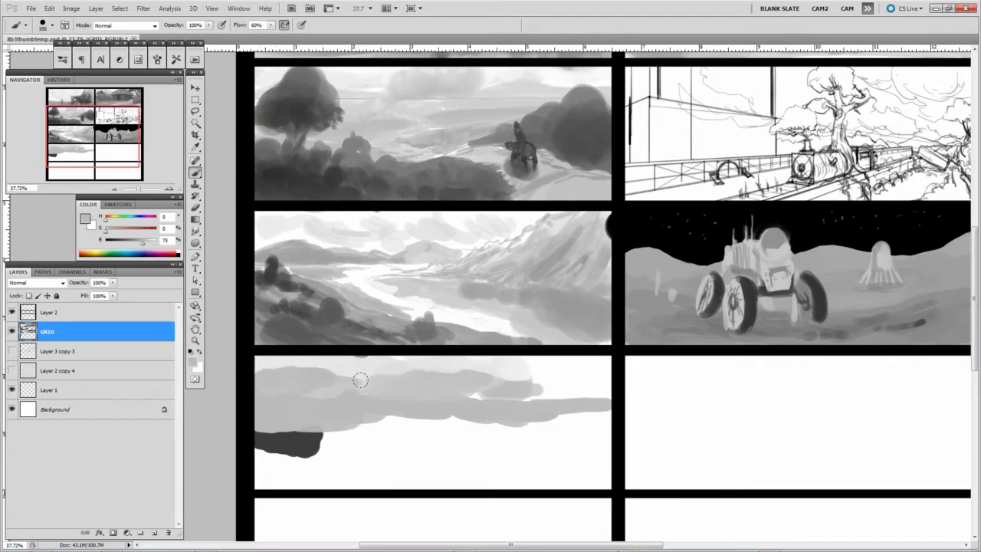
# Step: Paint a large dark rock mass at lower left and push it up into the clouds
pyautogui.keyDown('alt'); pyautogui.click(296, 445); pyautogui.keyUp('alt')
pyautogui.press('[')
pyautogui.press('[')
pyautogui.moveTo(268, 418)
pyautogui.mouseDown()
pyautogui.moveTo(338, 398)
pyautogui.moveTo(383, 452)
pyautogui.mouseUp()
pyautogui.moveTo(322, 387)
pyautogui.mouseDown()
pyautogui.moveTo(284, 449)
pyautogui.moveTo(352, 398)
pyautogui.moveTo(399, 414)
pyautogui.moveTo(400, 458)
pyautogui.moveTo(441, 479)
pyautogui.mouseUp()
pyautogui.keyDown('alt'); pyautogui.click(427, 436); pyautogui.keyUp('alt')
pyautogui.press('[')
pyautogui.press('[')
pyautogui.press('[')
pyautogui.moveTo(427, 436)
pyautogui.mouseDown()
pyautogui.moveTo(395, 394)
pyautogui.moveTo(431, 376)
pyautogui.moveTo(427, 418)
pyautogui.moveTo(430, 383)
pyautogui.mouseUp()
pyautogui.keyDown('alt'); pyautogui.click(360, 388); pyautogui.keyUp('alt')
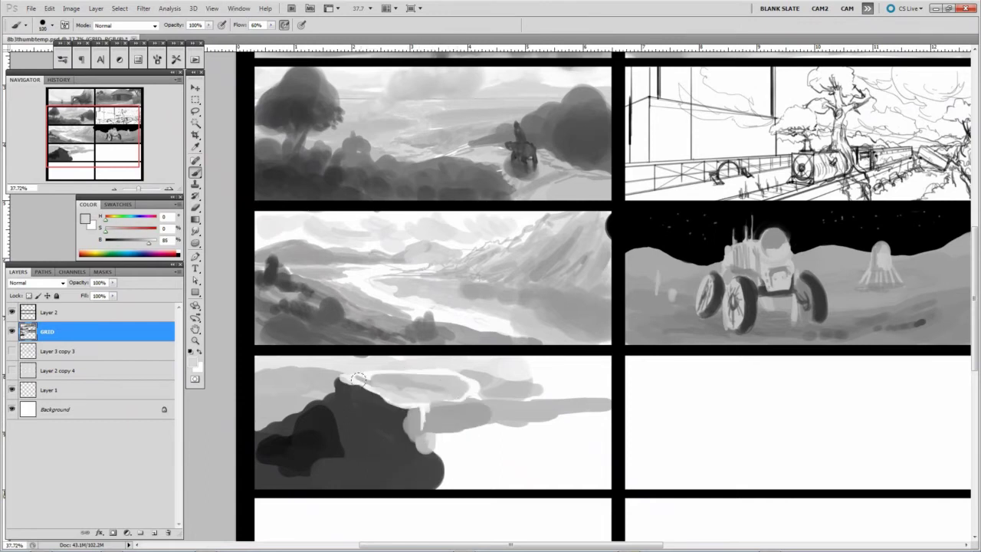
pyautogui.moveTo(360, 387)
pyautogui.mouseDown()
pyautogui.moveTo(466, 394)
pyautogui.moveTo(439, 451)
pyautogui.moveTo(590, 430)
pyautogui.moveTo(414, 472)
pyautogui.moveTo(330, 479)
pyautogui.mouseUp()
# Step: Lighten the clouds with light grey and white, and paint mid-grey ground at lower right
pyautogui.press(']')
pyautogui.press(']')
pyautogui.keyDown('alt'); pyautogui.click(518, 366); pyautogui.keyUp('alt')
pyautogui.moveTo(329, 364); pyautogui.dragTo(276, 383)
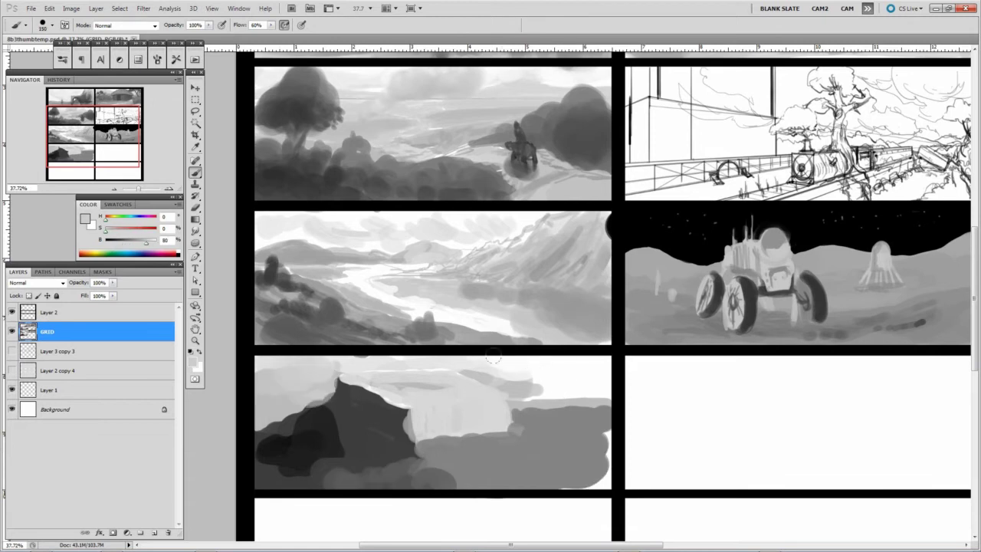
pyautogui.keyDown('alt'); pyautogui.click(526, 390); pyautogui.keyUp('alt')
pyautogui.moveTo(526, 389)
pyautogui.mouseDown()
pyautogui.moveTo(598, 399)
pyautogui.moveTo(436, 358)
pyautogui.mouseUp()
pyautogui.keyDown('alt'); pyautogui.click(552, 445); pyautogui.keyUp('alt')
pyautogui.press(']')
pyautogui.moveTo(521, 415); pyautogui.dragTo(572, 470)
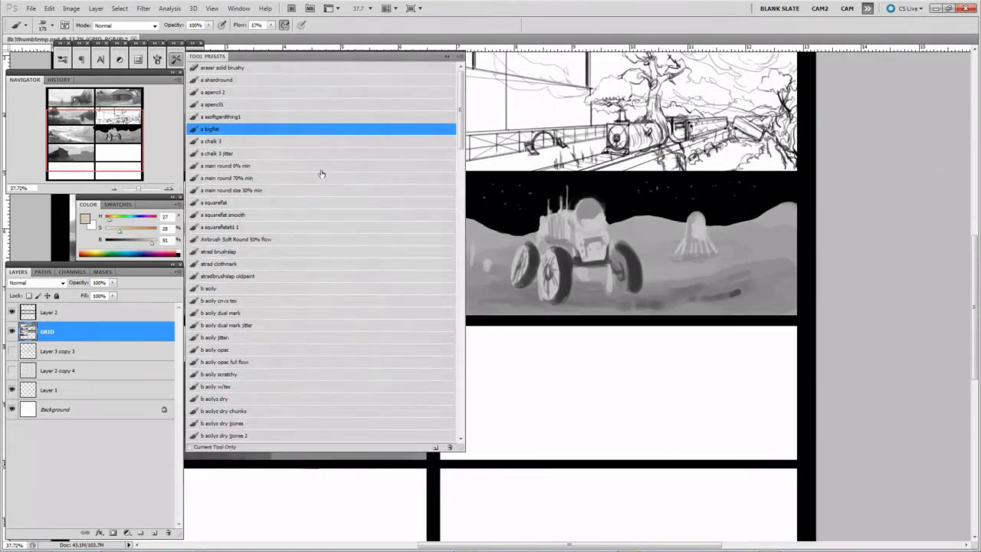
# Step: Switch brush preset and paint grey clouds and a horizon line in the fourth-row right panel
pyautogui.doubleClick(322, 176)
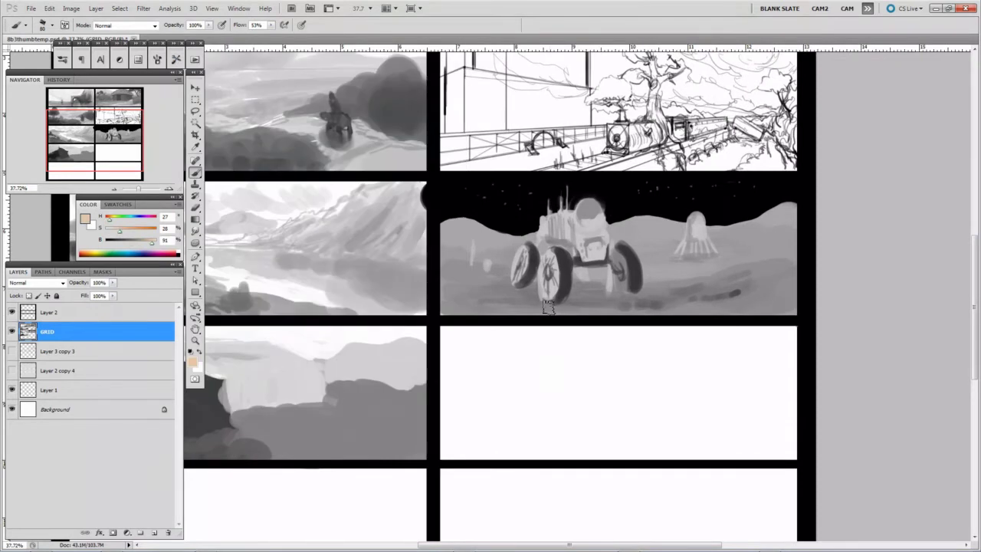
pyautogui.moveTo(660, 335); pyautogui.dragTo(583, 285)
pyautogui.moveTo(414, 355); pyautogui.dragTo(576, 302)
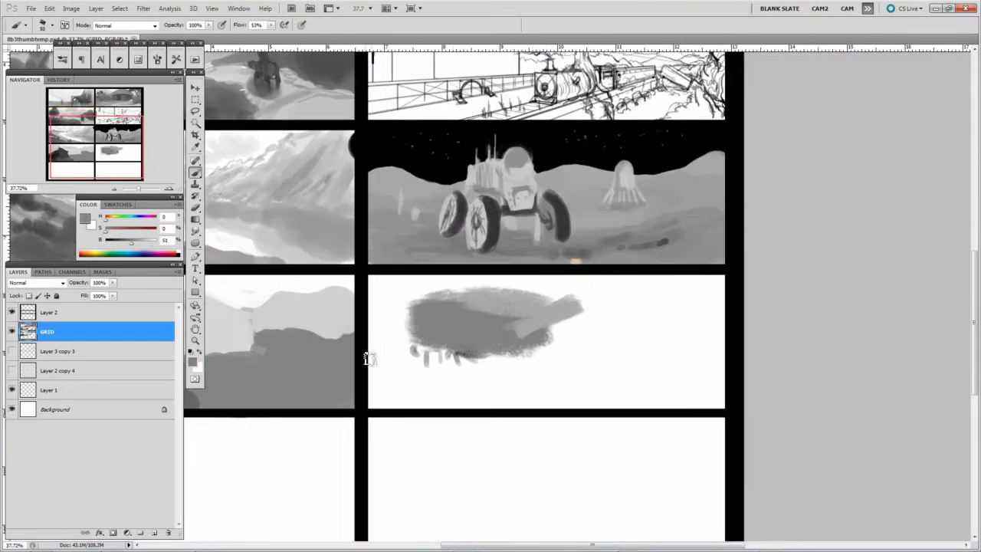
pyautogui.moveTo(367, 357); pyautogui.dragTo(742, 366)
pyautogui.moveTo(429, 322)
pyautogui.mouseDown()
pyautogui.moveTo(553, 306)
pyautogui.moveTo(548, 287)
pyautogui.moveTo(621, 314)
pyautogui.mouseUp()
# Step: Paint dark grey mountains at the left under a lighter top, and fill the lower panel with grey
pyautogui.keyDown('alt'); pyautogui.click(428, 340); pyautogui.keyUp('alt')
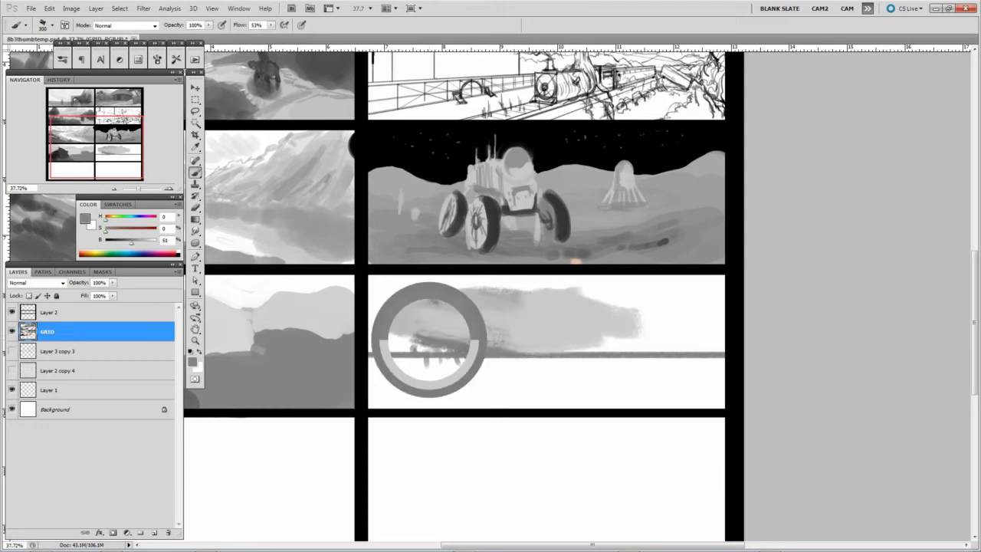
pyautogui.moveTo(371, 341)
pyautogui.mouseDown()
pyautogui.moveTo(397, 318)
pyautogui.moveTo(498, 338)
pyautogui.mouseUp()
pyautogui.keyDown('alt'); pyautogui.click(448, 302); pyautogui.keyUp('alt')
pyautogui.moveTo(429, 295)
pyautogui.mouseDown()
pyautogui.moveTo(397, 283)
pyautogui.moveTo(667, 303)
pyautogui.moveTo(583, 318)
pyautogui.mouseUp()
pyautogui.keyDown('alt'); pyautogui.click(414, 324); pyautogui.keyUp('alt')
pyautogui.moveTo(375, 307); pyautogui.dragTo(419, 309)
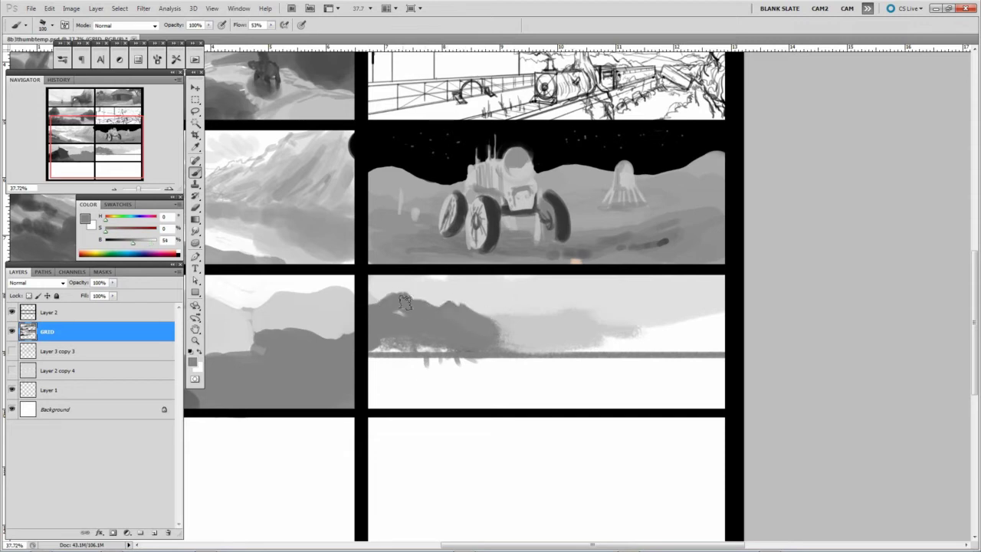
pyautogui.keyDown('alt'); pyautogui.click(398, 337); pyautogui.keyUp('alt')
pyautogui.moveTo(376, 345)
pyautogui.mouseDown()
pyautogui.moveTo(468, 352)
pyautogui.moveTo(483, 383)
pyautogui.mouseUp()
pyautogui.moveTo(375, 387); pyautogui.dragTo(506, 399)
pyautogui.moveTo(398, 368)
pyautogui.mouseDown()
pyautogui.moveTo(660, 374)
pyautogui.moveTo(563, 375)
pyautogui.mouseUp()
pyautogui.moveTo(376, 395); pyautogui.dragTo(723, 397)
# Step: Add a light band along the horizon and draw a horizontal horizon line across another empty panel
pyautogui.keyDown('alt'); pyautogui.click(713, 364); pyautogui.keyUp('alt')
pyautogui.moveTo(718, 360)
pyautogui.mouseDown()
pyautogui.moveTo(519, 356)
pyautogui.moveTo(524, 333)
pyautogui.moveTo(651, 333)
pyautogui.moveTo(707, 317)
pyautogui.moveTo(699, 342)
pyautogui.moveTo(722, 315)
pyautogui.moveTo(690, 327)
pyautogui.mouseUp()
pyautogui.keyDown('alt'); pyautogui.click(514, 341); pyautogui.keyUp('alt')
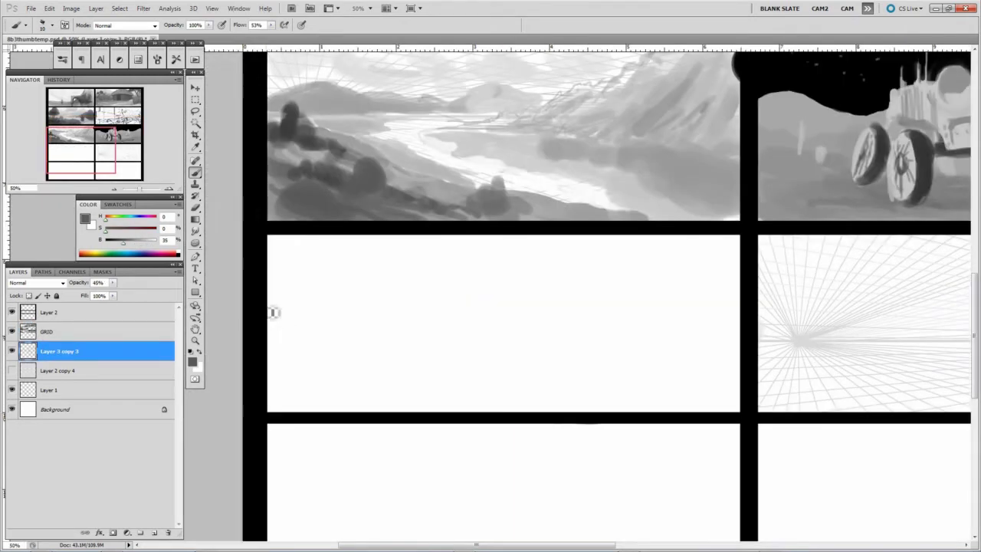
pyautogui.hotkey('alt', ']')
pyautogui.moveTo(268, 300); pyautogui.dragTo(740, 299)
# Step: Brush soft textured grey clouds across the sky and blend them with Smudge
pyautogui.moveTo(290, 276)
pyautogui.mouseDown()
pyautogui.moveTo(332, 269)
pyautogui.moveTo(333, 255)
pyautogui.moveTo(276, 264)
pyautogui.mouseUp()
pyautogui.keyDown('alt'); pyautogui.click(322, 261); pyautogui.keyUp('alt')
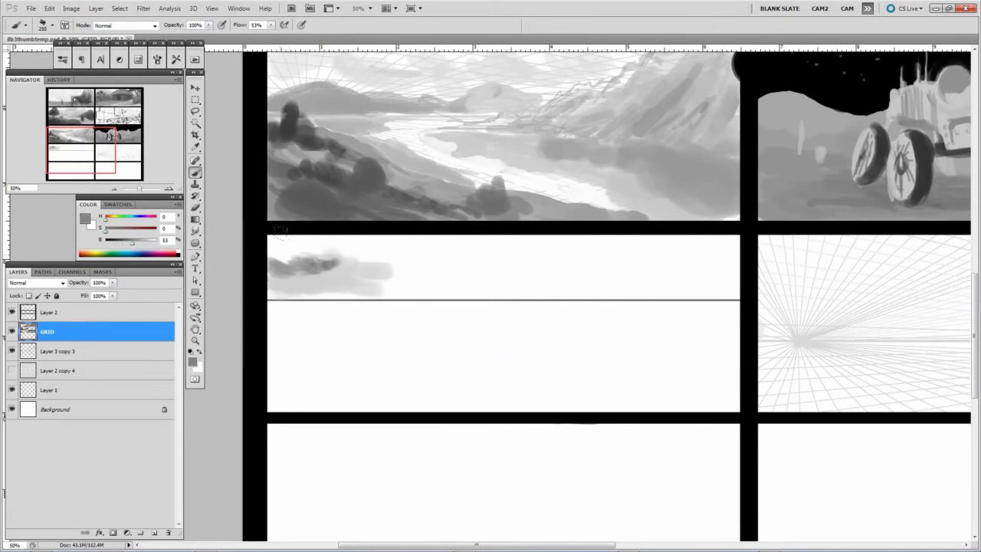
pyautogui.moveTo(383, 260)
pyautogui.mouseDown()
pyautogui.moveTo(339, 244)
pyautogui.moveTo(430, 265)
pyautogui.moveTo(396, 287)
pyautogui.moveTo(458, 281)
pyautogui.moveTo(491, 295)
pyautogui.moveTo(363, 265)
pyautogui.moveTo(346, 248)
pyautogui.moveTo(567, 261)
pyautogui.mouseUp()
pyautogui.press(']')
pyautogui.press('[')
pyautogui.press('[')
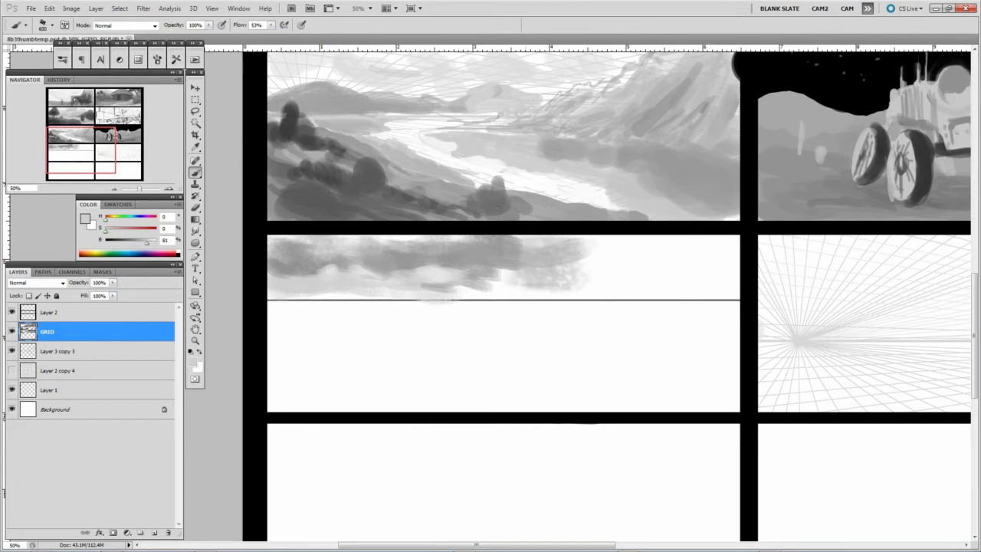
pyautogui.moveTo(490, 283)
pyautogui.mouseDown()
pyautogui.moveTo(501, 242)
pyautogui.moveTo(578, 260)
pyautogui.moveTo(577, 218)
pyautogui.moveTo(572, 263)
pyautogui.moveTo(533, 261)
pyautogui.moveTo(590, 235)
pyautogui.moveTo(573, 253)
pyautogui.moveTo(587, 283)
pyautogui.moveTo(553, 271)
pyautogui.moveTo(666, 218)
pyautogui.moveTo(655, 210)
pyautogui.moveTo(690, 256)
pyautogui.moveTo(667, 274)
pyautogui.moveTo(699, 261)
pyautogui.mouseUp()
pyautogui.press('r')
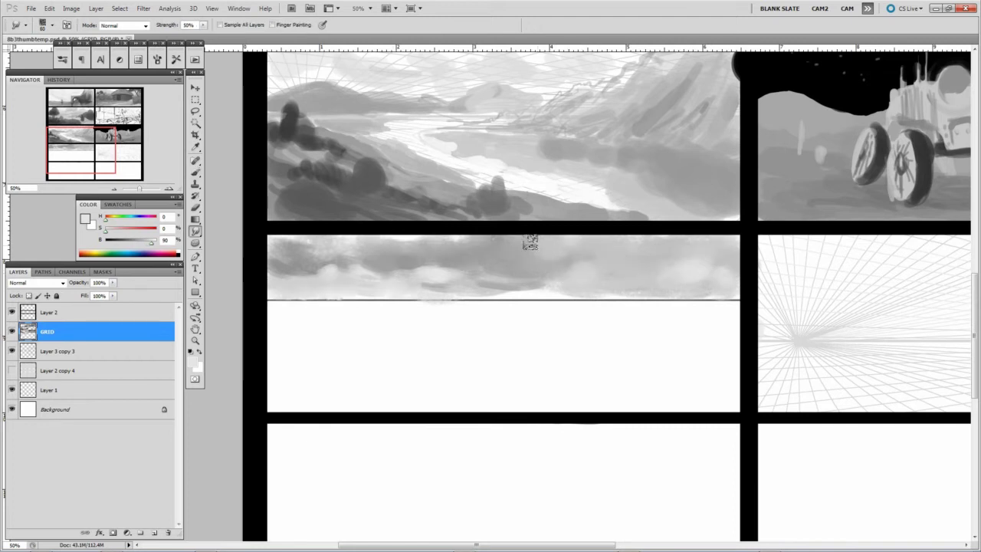
pyautogui.press('b')
# Step: Paint a dark grey horizon band and hill line, and fill the lower left with dark water
pyautogui.moveTo(268, 302)
pyautogui.mouseDown()
pyautogui.moveTo(592, 302)
pyautogui.moveTo(512, 309)
pyautogui.moveTo(651, 314)
pyautogui.mouseUp()
pyautogui.moveTo(453, 410)
pyautogui.mouseDown()
pyautogui.moveTo(607, 358)
pyautogui.moveTo(665, 349)
pyautogui.moveTo(740, 337)
pyautogui.mouseUp()
pyautogui.moveTo(460, 399); pyautogui.dragTo(364, 410)
pyautogui.moveTo(273, 350); pyautogui.dragTo(351, 348)
pyautogui.moveTo(276, 329)
pyautogui.mouseDown()
pyautogui.moveTo(621, 301)
pyautogui.moveTo(414, 316)
pyautogui.mouseUp()
pyautogui.moveTo(276, 322)
pyautogui.mouseDown()
pyautogui.moveTo(339, 346)
pyautogui.moveTo(276, 338)
pyautogui.moveTo(422, 329)
pyautogui.mouseUp()
pyautogui.moveTo(452, 337)
pyautogui.mouseDown()
pyautogui.moveTo(285, 351)
pyautogui.moveTo(437, 353)
pyautogui.mouseUp()
# Step: Darken the lower panel and shoreline, and paint grey along and below the horizon ridge
pyautogui.moveTo(322, 384)
pyautogui.mouseDown()
pyautogui.moveTo(506, 330)
pyautogui.moveTo(621, 314)
pyautogui.mouseUp()
pyautogui.moveTo(506, 361)
pyautogui.mouseDown()
pyautogui.moveTo(387, 391)
pyautogui.moveTo(430, 353)
pyautogui.mouseUp()
pyautogui.moveTo(322, 345); pyautogui.dragTo(529, 348)
pyautogui.moveTo(291, 399)
pyautogui.mouseDown()
pyautogui.moveTo(422, 395)
pyautogui.moveTo(463, 367)
pyautogui.moveTo(605, 337)
pyautogui.mouseUp()
pyautogui.moveTo(440, 302)
pyautogui.mouseDown()
pyautogui.moveTo(276, 307)
pyautogui.moveTo(690, 302)
pyautogui.mouseUp()
pyautogui.moveTo(430, 345)
pyautogui.mouseDown()
pyautogui.moveTo(494, 329)
pyautogui.moveTo(659, 330)
pyautogui.mouseUp()
pyautogui.moveTo(596, 333)
pyautogui.mouseDown()
pyautogui.moveTo(659, 330)
pyautogui.moveTo(696, 305)
pyautogui.moveTo(729, 326)
pyautogui.mouseUp()
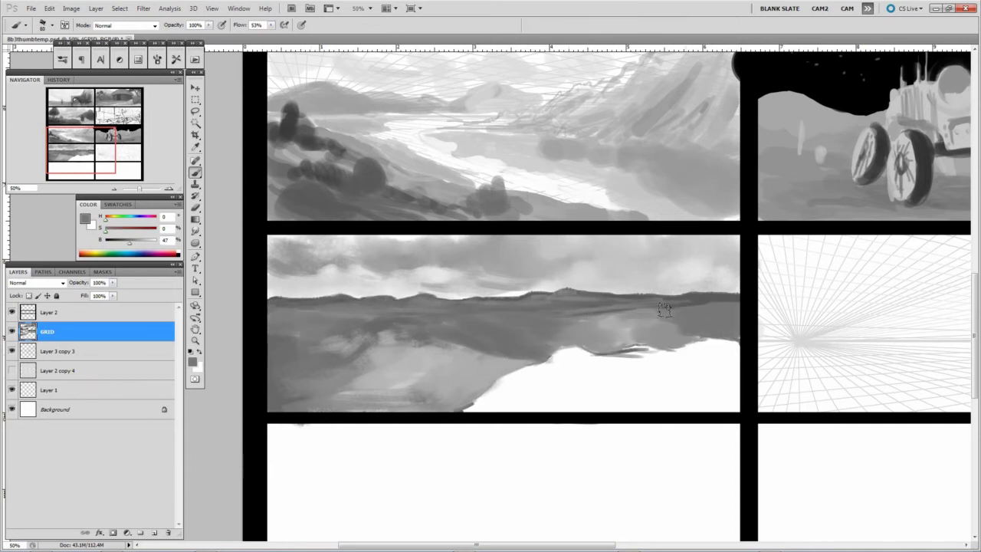
# Step: Paint lighter cloud reflections across the water and darken the lower-left water
pyautogui.keyDown('alt'); pyautogui.click(430, 384); pyautogui.keyUp('alt')
pyautogui.moveTo(460, 383); pyautogui.dragTo(291, 349)
pyautogui.moveTo(453, 341)
pyautogui.mouseDown()
pyautogui.moveTo(349, 341)
pyautogui.moveTo(326, 328)
pyautogui.mouseUp()
pyautogui.keyDown('alt'); pyautogui.click(360, 338); pyautogui.keyUp('alt')
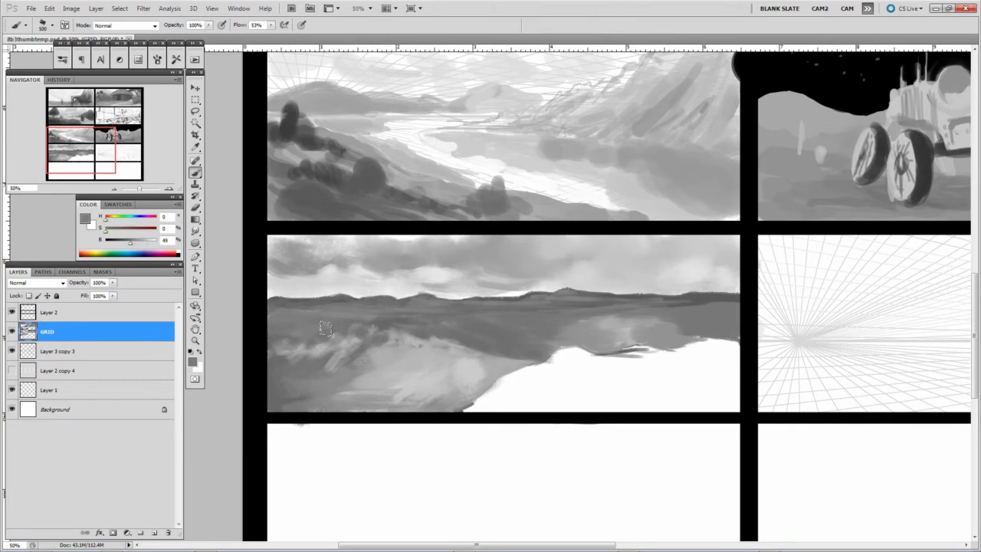
pyautogui.moveTo(388, 361)
pyautogui.mouseDown()
pyautogui.moveTo(430, 387)
pyautogui.moveTo(337, 406)
pyautogui.mouseUp()
pyautogui.keyDown('alt'); pyautogui.click(345, 402); pyautogui.keyUp('alt')
# Step: Dab dark stone marks onto the snow, brighten the snow, and define the standing figure
pyautogui.moveTo(513, 391)
pyautogui.mouseDown()
pyautogui.moveTo(570, 361)
pyautogui.moveTo(598, 380)
pyautogui.mouseUp()
pyautogui.moveTo(506, 403); pyautogui.dragTo(575, 387)
pyautogui.moveTo(709, 375); pyautogui.dragTo(731, 364)
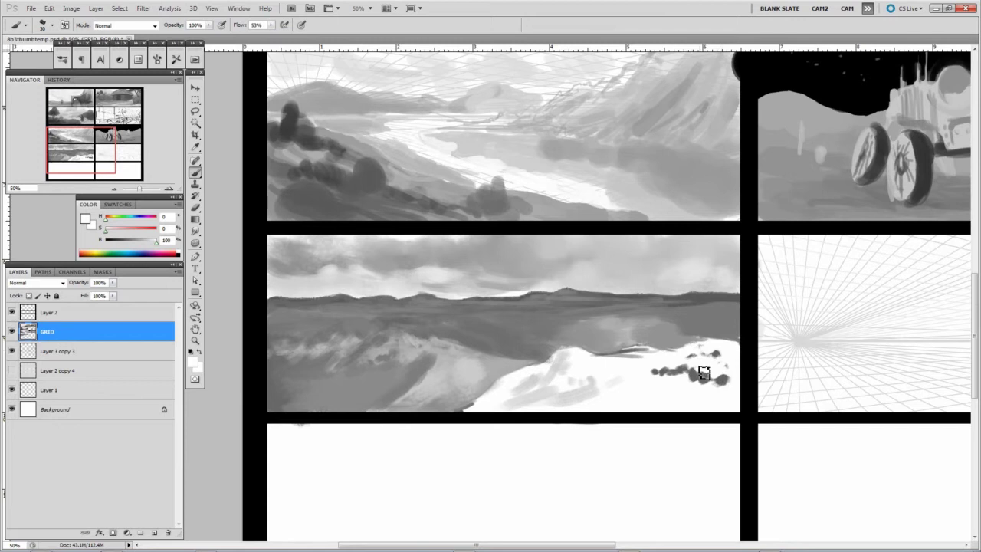
pyautogui.keyDown('alt'); pyautogui.click(704, 374); pyautogui.keyUp('alt')
pyautogui.click(520, 394)
pyautogui.moveTo(517, 389); pyautogui.dragTo(617, 399)
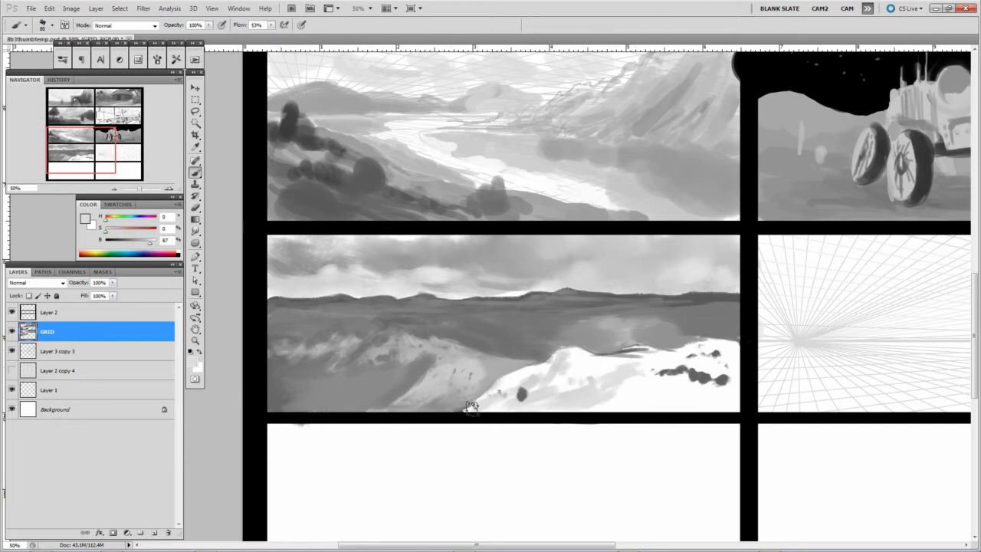
pyautogui.moveTo(467, 407); pyautogui.dragTo(678, 399)
pyautogui.keyDown('alt'); pyautogui.click(705, 368); pyautogui.keyUp('alt')
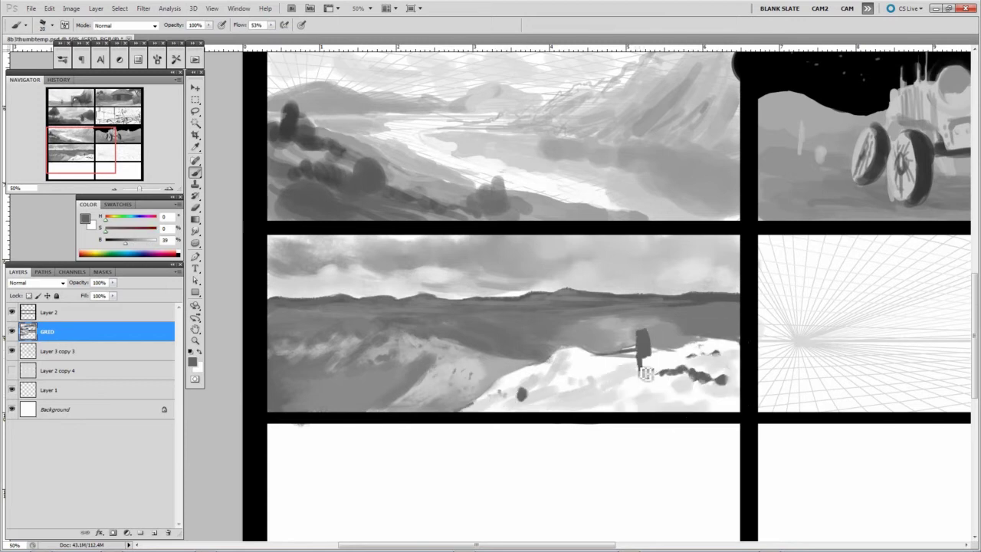
pyautogui.moveTo(648, 374); pyautogui.dragTo(644, 349)
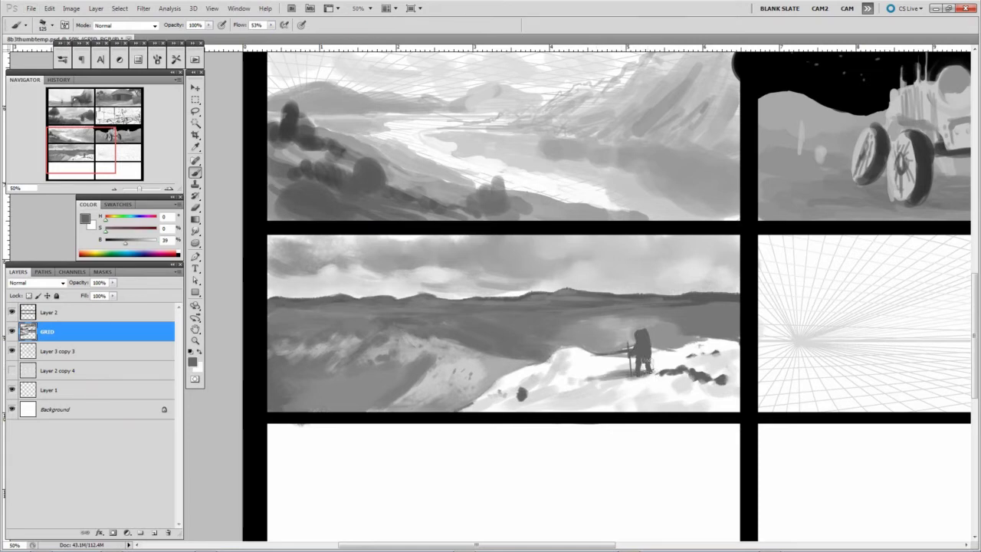
pyautogui.keyDown('alt'); pyautogui.click(644, 345); pyautogui.keyUp('alt')
# Step: Finish the snow rocks, then draw a horizon line and smudge soft grey clouds in the grid panel
pyautogui.moveTo(562, 375); pyautogui.dragTo(521, 379)
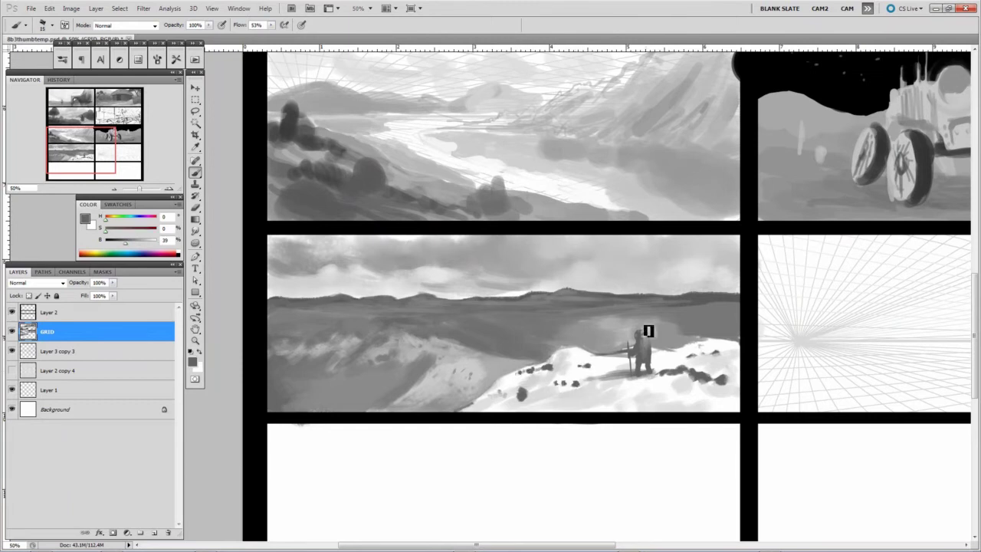
pyautogui.moveTo(649, 331); pyautogui.dragTo(306, 349)
pyautogui.moveTo(355, 371); pyautogui.dragTo(559, 362)
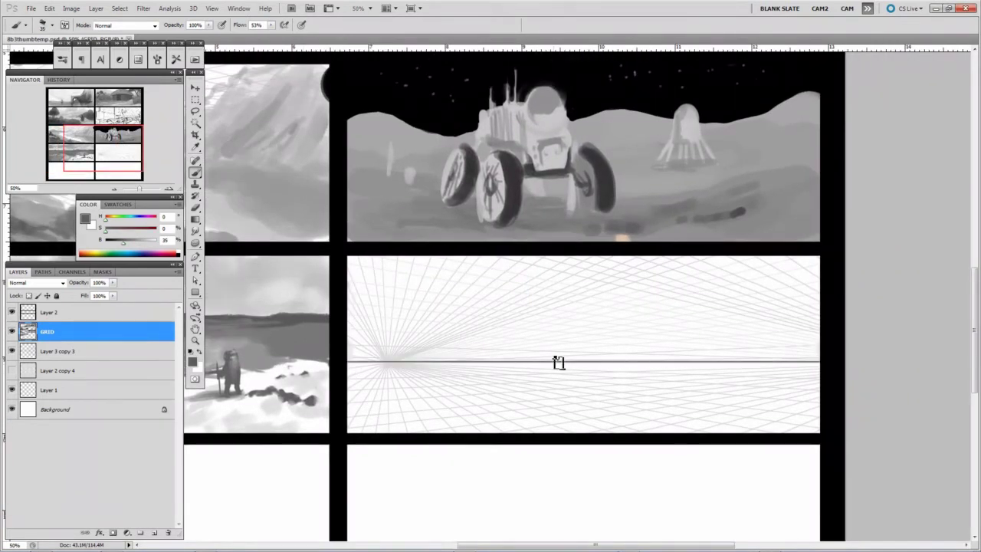
pyautogui.moveTo(361, 265)
pyautogui.mouseDown()
pyautogui.moveTo(429, 307)
pyautogui.moveTo(529, 322)
pyautogui.moveTo(365, 246)
pyautogui.moveTo(583, 306)
pyautogui.moveTo(606, 329)
pyautogui.moveTo(398, 292)
pyautogui.moveTo(674, 234)
pyautogui.moveTo(675, 299)
pyautogui.moveTo(517, 342)
pyautogui.moveTo(728, 322)
pyautogui.moveTo(764, 235)
pyautogui.moveTo(399, 291)
pyautogui.moveTo(797, 276)
pyautogui.moveTo(424, 322)
pyautogui.moveTo(536, 268)
pyautogui.moveTo(685, 273)
pyautogui.moveTo(557, 268)
pyautogui.moveTo(356, 298)
pyautogui.moveTo(644, 264)
pyautogui.moveTo(766, 273)
pyautogui.moveTo(453, 322)
pyautogui.moveTo(650, 257)
pyautogui.moveTo(766, 284)
pyautogui.mouseUp()
pyautogui.press('r')
pyautogui.press(']')
pyautogui.press('b')
# Step: Paint dark ground along the grid panel's horizon and blend a near-white horizon strip
pyautogui.moveTo(560, 375)
pyautogui.mouseDown()
pyautogui.moveTo(648, 383)
pyautogui.moveTo(824, 372)
pyautogui.moveTo(567, 366)
pyautogui.moveTo(716, 355)
pyautogui.moveTo(782, 329)
pyautogui.mouseUp()
pyautogui.keyDown('alt'); pyautogui.click(697, 335); pyautogui.keyUp('alt')
pyautogui.press('r')
pyautogui.press('b')
pyautogui.keyDown('alt'); pyautogui.click(675, 384); pyautogui.keyUp('alt')
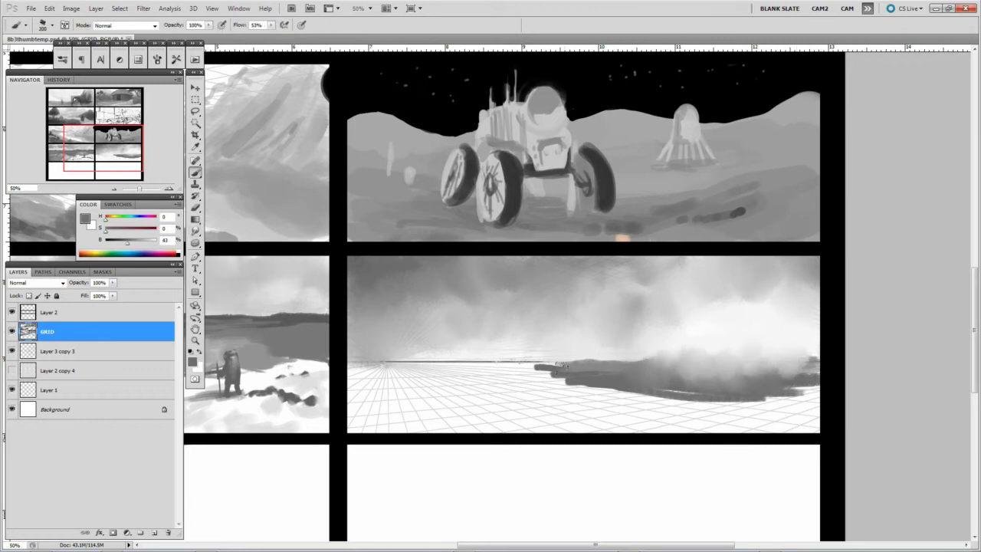
# Step: Paint the dark grey cliff mass and rock spires on the panel's left, down to the horizon
pyautogui.moveTo(537, 380)
pyautogui.mouseDown()
pyautogui.moveTo(690, 414)
pyautogui.moveTo(552, 414)
pyautogui.moveTo(491, 394)
pyautogui.mouseUp()
pyautogui.moveTo(351, 338)
pyautogui.mouseDown()
pyautogui.moveTo(437, 307)
pyautogui.moveTo(509, 402)
pyautogui.mouseUp()
pyautogui.moveTo(437, 338)
pyautogui.mouseDown()
pyautogui.moveTo(366, 285)
pyautogui.moveTo(417, 305)
pyautogui.moveTo(390, 406)
pyautogui.moveTo(480, 329)
pyautogui.moveTo(477, 354)
pyautogui.moveTo(507, 402)
pyautogui.moveTo(503, 429)
pyautogui.mouseUp()
pyautogui.keyDown('alt'); pyautogui.click(458, 311); pyautogui.keyUp('alt')
pyautogui.keyDown('alt'); pyautogui.click(499, 373); pyautogui.keyUp('alt')
pyautogui.moveTo(521, 338); pyautogui.dragTo(548, 425)
pyautogui.moveTo(490, 360)
pyautogui.mouseDown()
pyautogui.moveTo(541, 423)
pyautogui.moveTo(467, 365)
pyautogui.mouseUp()
pyautogui.keyDown('alt'); pyautogui.click(498, 414); pyautogui.keyUp('alt')
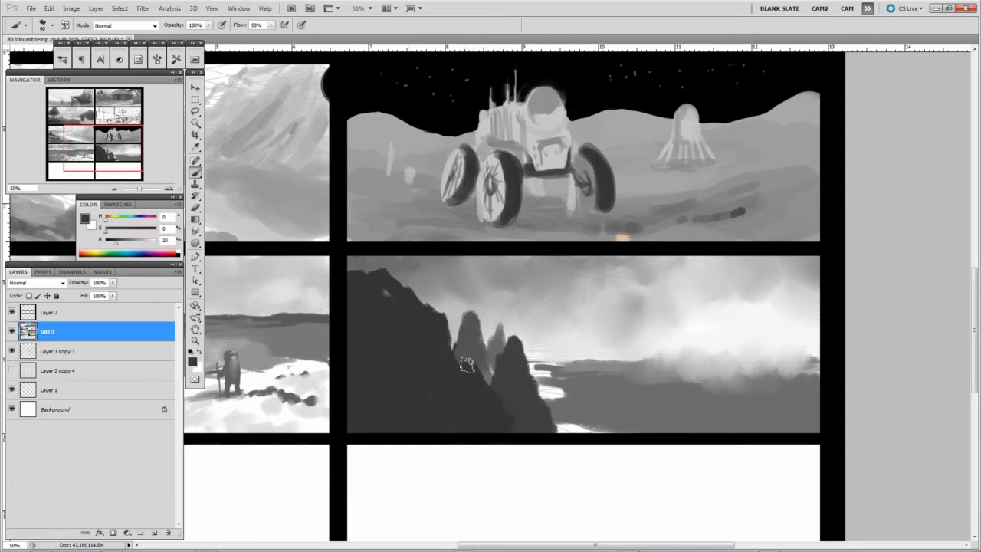
pyautogui.moveTo(547, 414)
pyautogui.mouseDown()
pyautogui.moveTo(562, 397)
pyautogui.moveTo(605, 421)
pyautogui.mouseUp()
# Step: Brush near-white textured strokes across the horizon and ground with a larger brush
pyautogui.keyDown('alt'); pyautogui.click(601, 404); pyautogui.keyUp('alt')
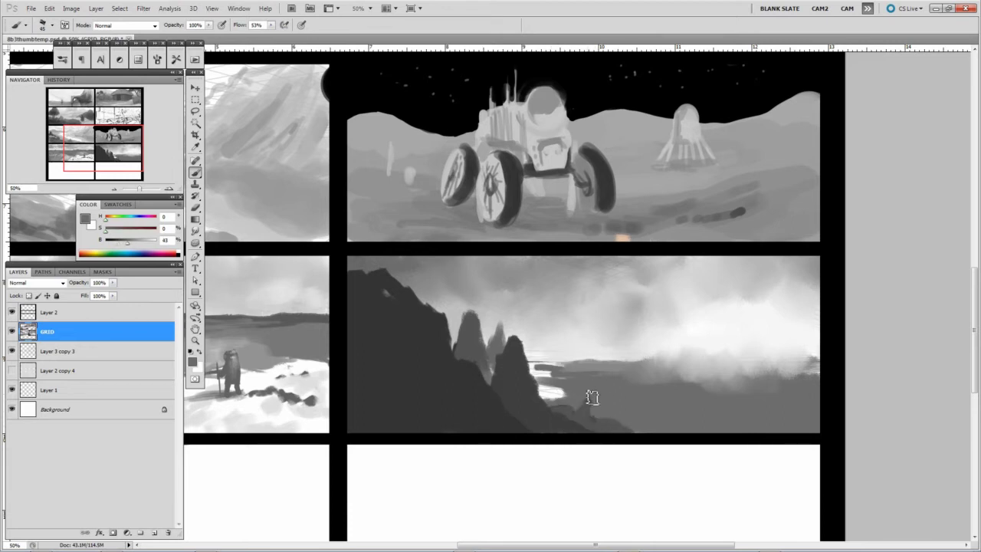
pyautogui.keyDown('alt'); pyautogui.click(568, 360); pyautogui.keyUp('alt')
pyautogui.press(']')
pyautogui.press(']')
pyautogui.press(']')
pyautogui.moveTo(536, 367); pyautogui.dragTo(702, 372)
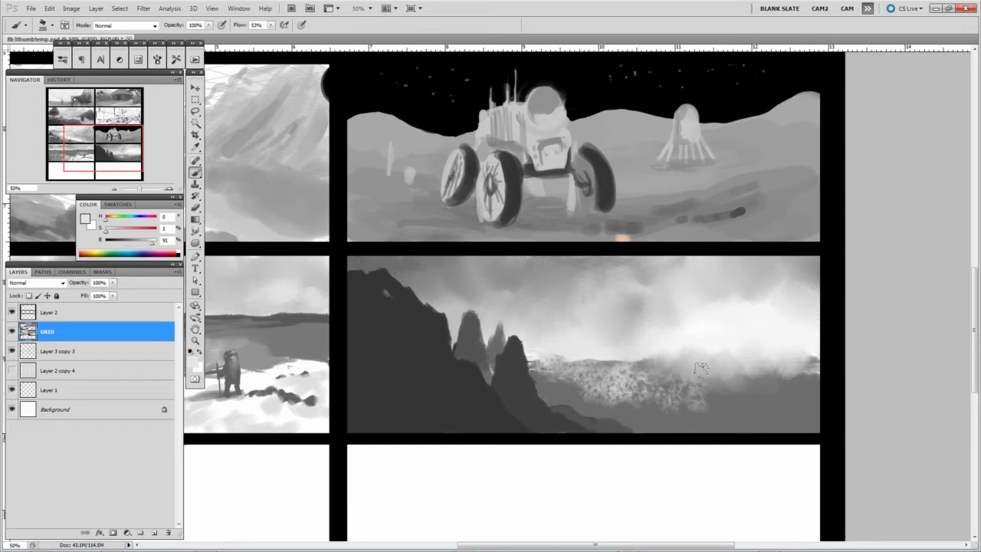
pyautogui.moveTo(660, 406); pyautogui.dragTo(813, 399)
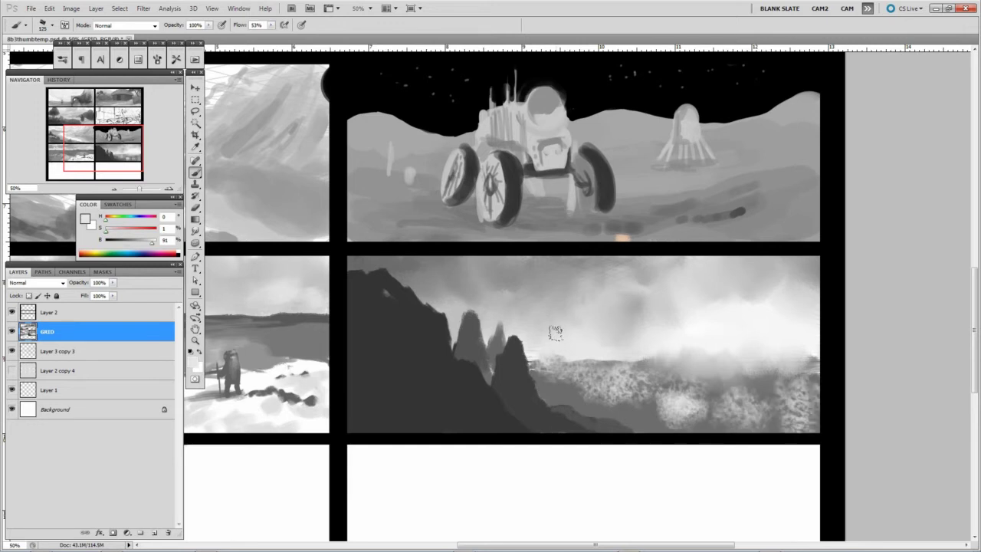
# Step: Lighten the left rock face with broad mid and light grey strokes
pyautogui.keyDown('alt'); pyautogui.click(500, 367); pyautogui.keyUp('alt')
pyautogui.moveTo(437, 358)
pyautogui.mouseDown()
pyautogui.moveTo(434, 332)
pyautogui.moveTo(383, 278)
pyautogui.moveTo(368, 371)
pyautogui.moveTo(387, 296)
pyautogui.mouseUp()
pyautogui.moveTo(399, 329); pyautogui.dragTo(483, 425)
pyautogui.keyDown('alt'); pyautogui.click(506, 426); pyautogui.keyUp('alt')
pyautogui.press(']')
pyautogui.press(']')
pyautogui.press(']')
pyautogui.press(']')
pyautogui.press(']')
pyautogui.press(']')
pyautogui.moveTo(418, 349); pyautogui.dragTo(402, 360)
pyautogui.moveTo(383, 322); pyautogui.dragTo(423, 375)
# Step: Add dark detail and grey strokes with a smaller brush to shape the rock spires
pyautogui.keyDown('alt'); pyautogui.click(376, 414); pyautogui.keyUp('alt')
pyautogui.press('[')
pyautogui.press('[')
pyautogui.press('[')
pyautogui.press('[')
pyautogui.press('[')
pyautogui.press('[')
pyautogui.press('[')
pyautogui.press('[')
pyautogui.press('[')
pyautogui.press('[')
pyautogui.press('[')
pyautogui.press('[')
pyautogui.press('[')
pyautogui.press('[')
pyautogui.press('[')
pyautogui.moveTo(384, 318); pyautogui.dragTo(401, 363)
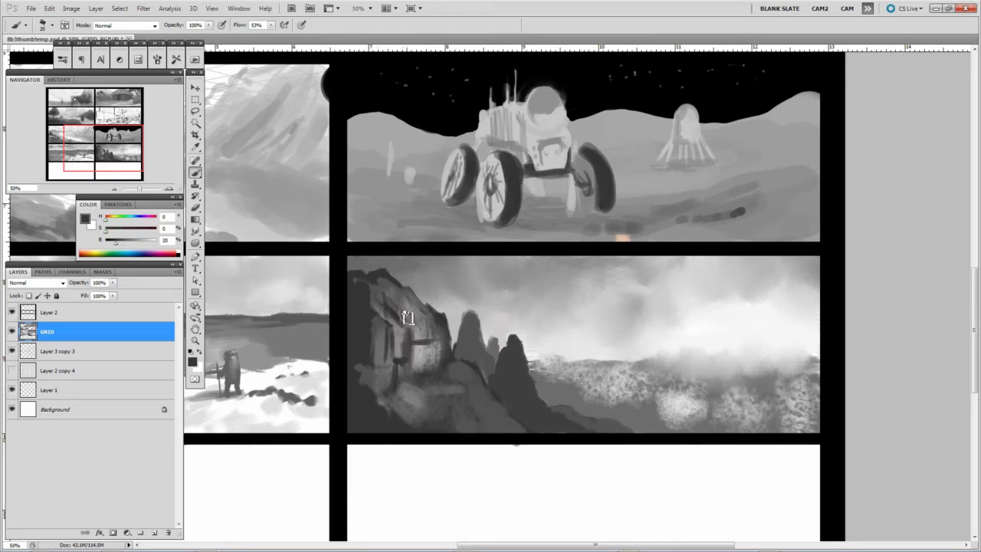
pyautogui.moveTo(431, 341); pyautogui.dragTo(483, 422)
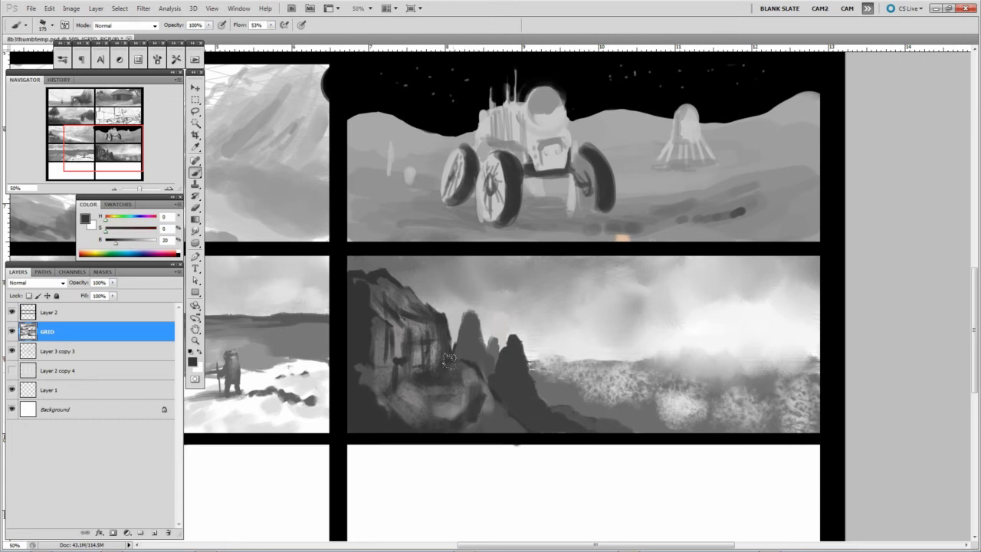
pyautogui.moveTo(445, 361); pyautogui.dragTo(480, 426)
# Step: Soften the textured ground with a sweep of mid grey
pyautogui.press('[')
pyautogui.press('[')
pyautogui.keyDown('alt'); pyautogui.click(529, 373); pyautogui.keyUp('alt')
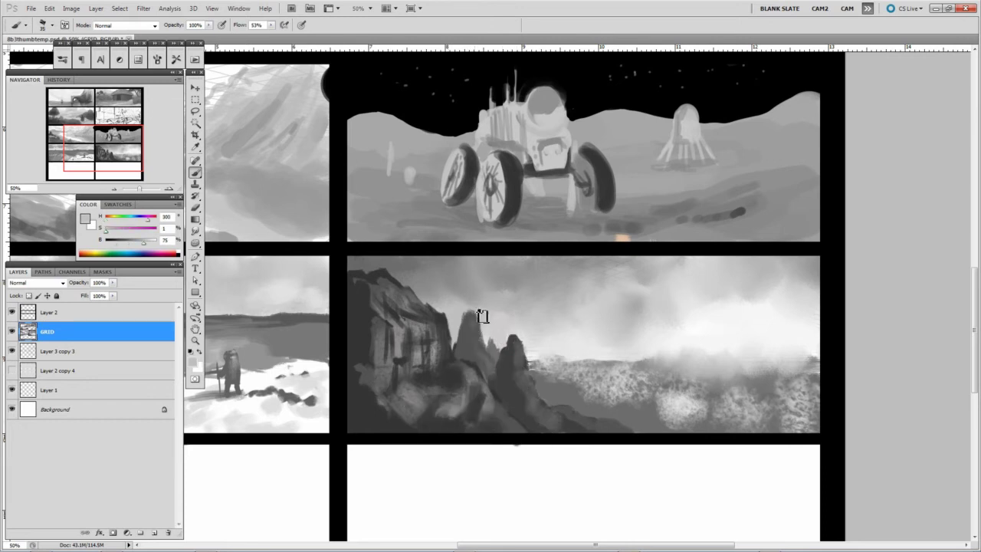
pyautogui.keyDown('alt'); pyautogui.click(449, 370); pyautogui.keyUp('alt')
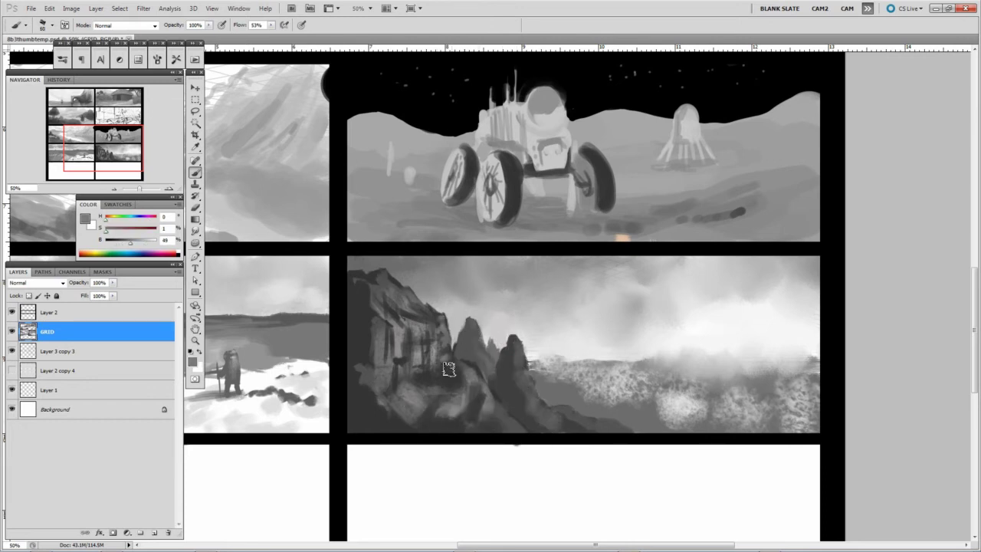
pyautogui.moveTo(540, 434)
pyautogui.mouseDown()
pyautogui.moveTo(583, 383)
pyautogui.moveTo(751, 406)
pyautogui.moveTo(804, 383)
pyautogui.mouseUp()
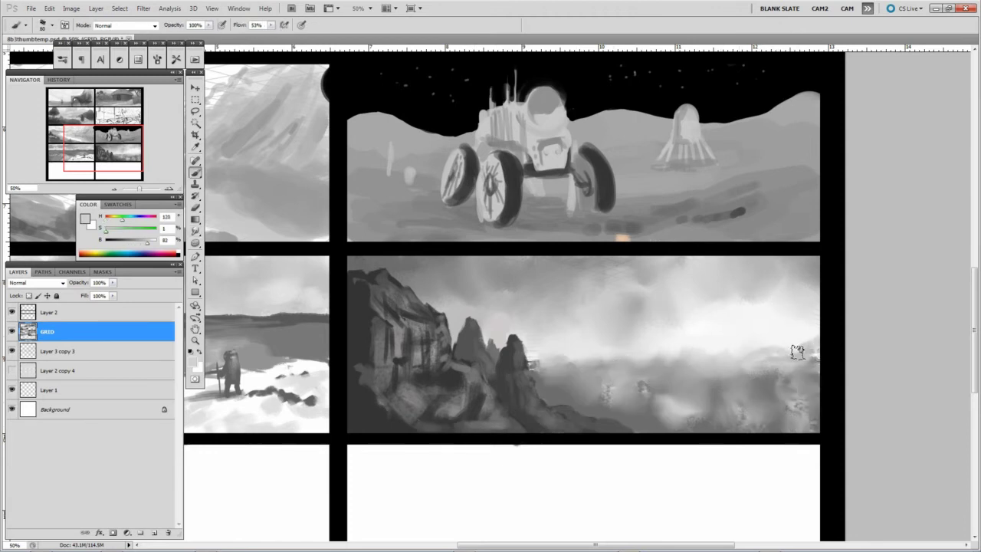
pyautogui.press(']')
pyautogui.press(']')
pyautogui.keyDown('alt'); pyautogui.click(715, 303); pyautogui.keyUp('alt')
# Step: Paint white and dark grey cloud shapes into the sky
pyautogui.moveTo(709, 372)
pyautogui.mouseDown()
pyautogui.moveTo(652, 383)
pyautogui.moveTo(697, 376)
pyautogui.mouseUp()
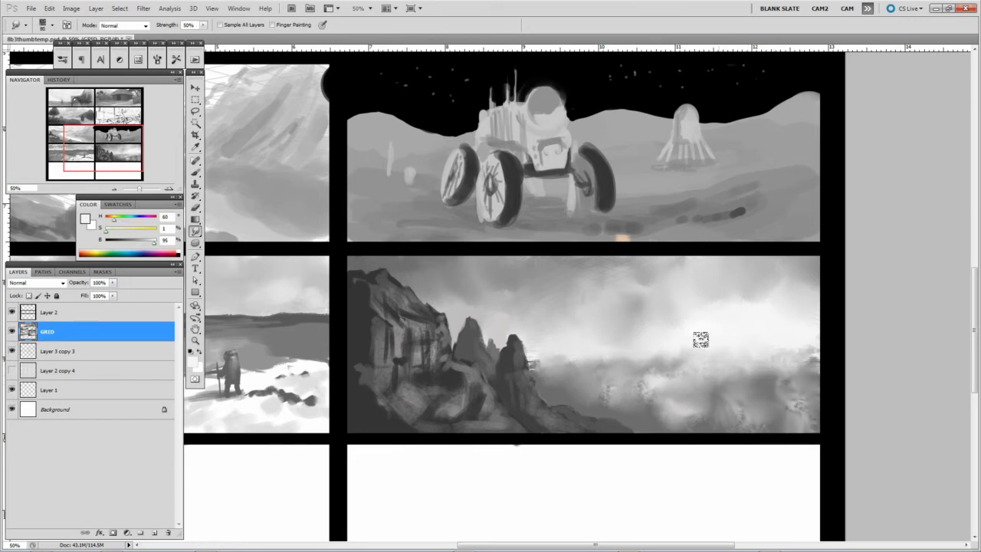
pyautogui.press('[')
pyautogui.moveTo(636, 262)
pyautogui.mouseDown()
pyautogui.moveTo(807, 299)
pyautogui.moveTo(655, 293)
pyautogui.moveTo(661, 286)
pyautogui.moveTo(620, 275)
pyautogui.moveTo(544, 266)
pyautogui.moveTo(576, 227)
pyautogui.mouseUp()
pyautogui.click(699, 309)
pyautogui.keyDown('alt'); pyautogui.click(499, 322); pyautogui.keyUp('alt')
pyautogui.moveTo(688, 299)
pyautogui.mouseDown()
pyautogui.moveTo(738, 303)
pyautogui.moveTo(736, 253)
pyautogui.mouseUp()
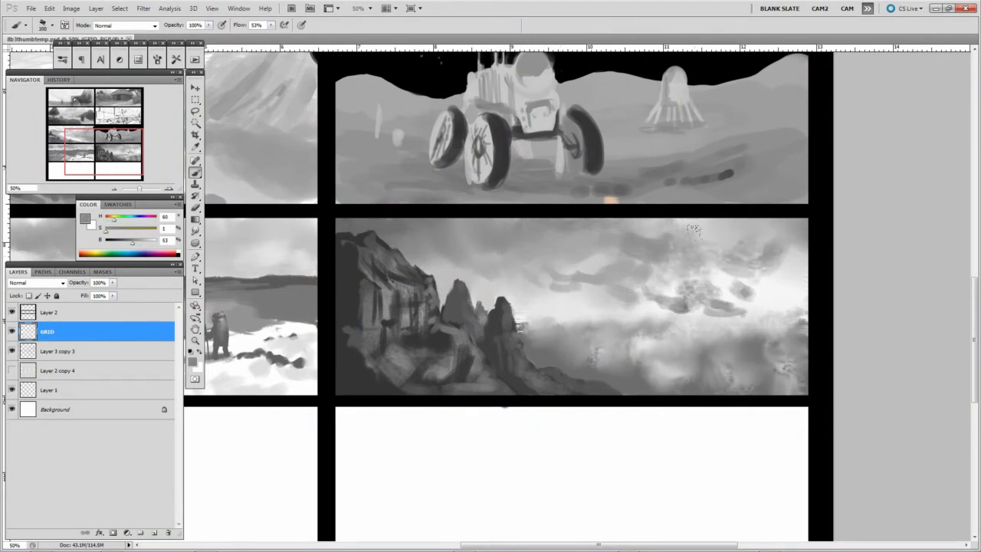
# Step: Smudge the dark clouds together, then add near-white cloud highlights across the sky
pyautogui.press('r')
pyautogui.moveTo(756, 221)
pyautogui.mouseDown()
pyautogui.moveTo(763, 274)
pyautogui.moveTo(621, 248)
pyautogui.mouseUp()
pyautogui.press('b')
pyautogui.keyDown('alt'); pyautogui.click(759, 307); pyautogui.keyUp('alt')
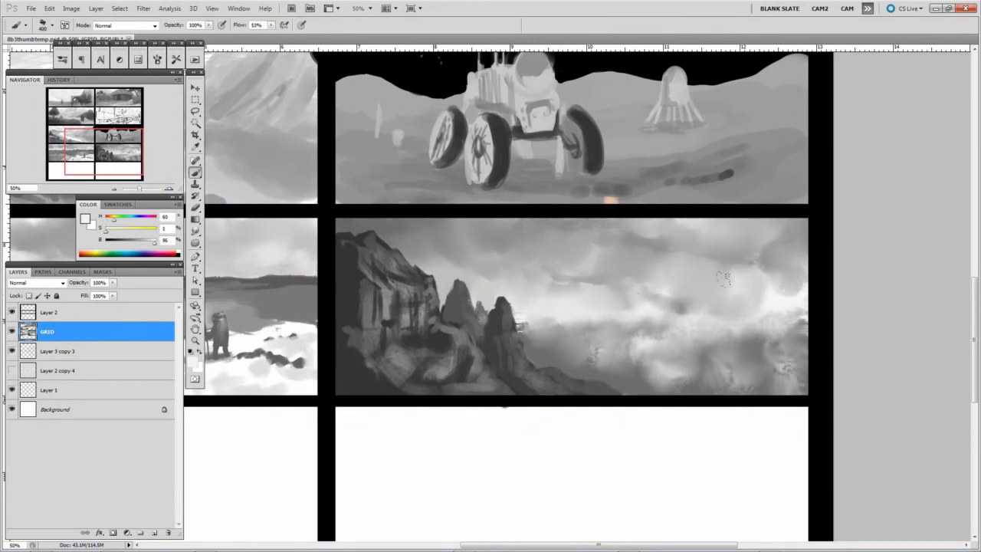
pyautogui.moveTo(667, 307)
pyautogui.mouseDown()
pyautogui.moveTo(711, 337)
pyautogui.moveTo(716, 267)
pyautogui.moveTo(732, 235)
pyautogui.mouseUp()
pyautogui.keyDown('alt'); pyautogui.click(744, 263); pyautogui.keyUp('alt')
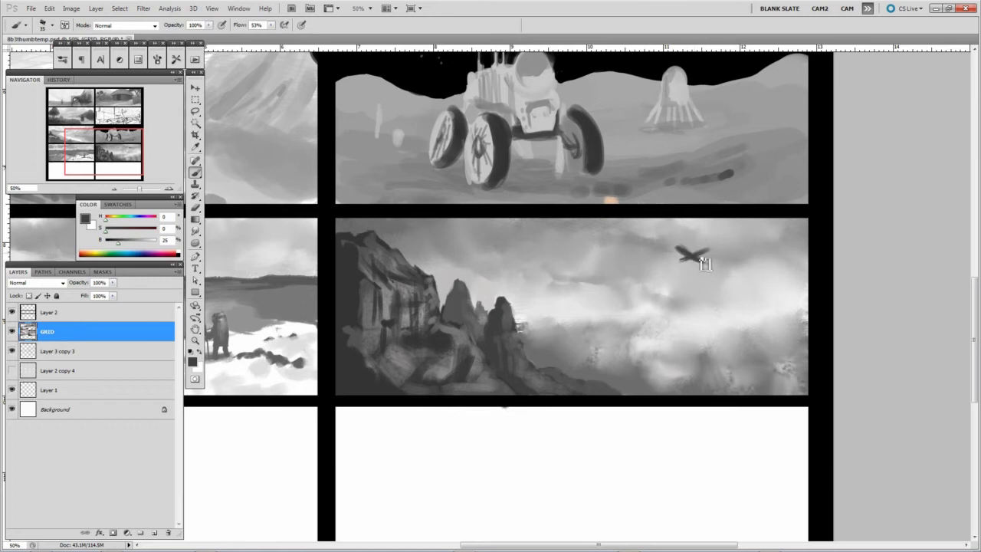
# Step: Carve a plane silhouette out of the clouds and add a new empty layer above GRID
pyautogui.keyDown('alt'); pyautogui.click(711, 266); pyautogui.keyUp('alt')
pyautogui.moveTo(697, 253); pyautogui.dragTo(668, 256)
pyautogui.hotkey('ctrl', 'shift', 'alt', 'n')
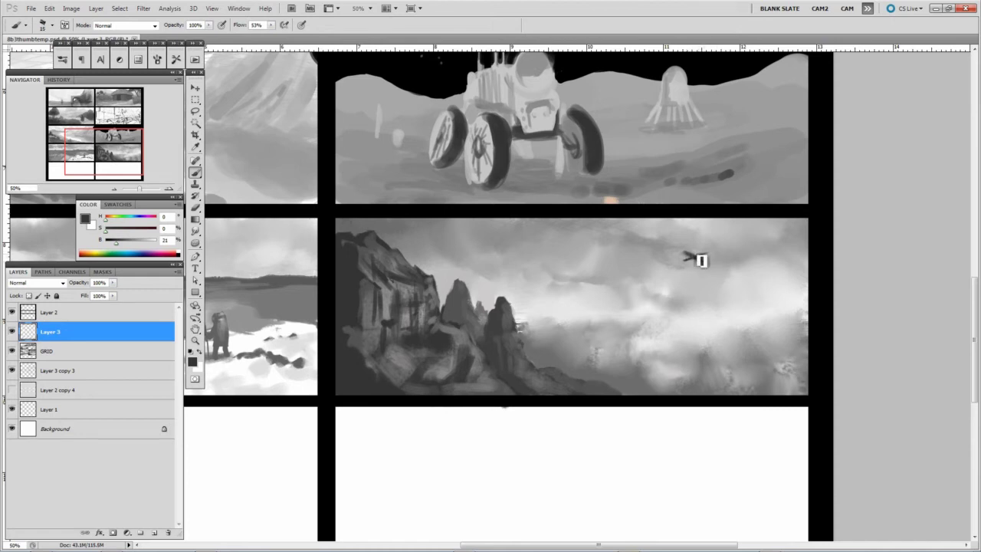
# Step: Duplicate the plane twice with Ctrl+J, scaling each copy smaller with Free Transform
pyautogui.press('v')
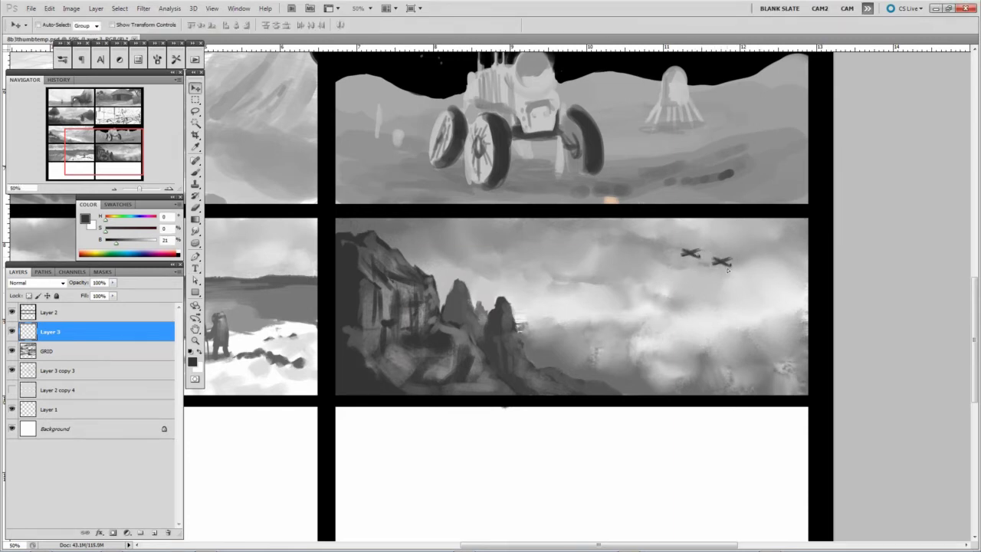
pyautogui.hotkey('ctrl', 'j')
pyautogui.hotkey('ctrl', 't')
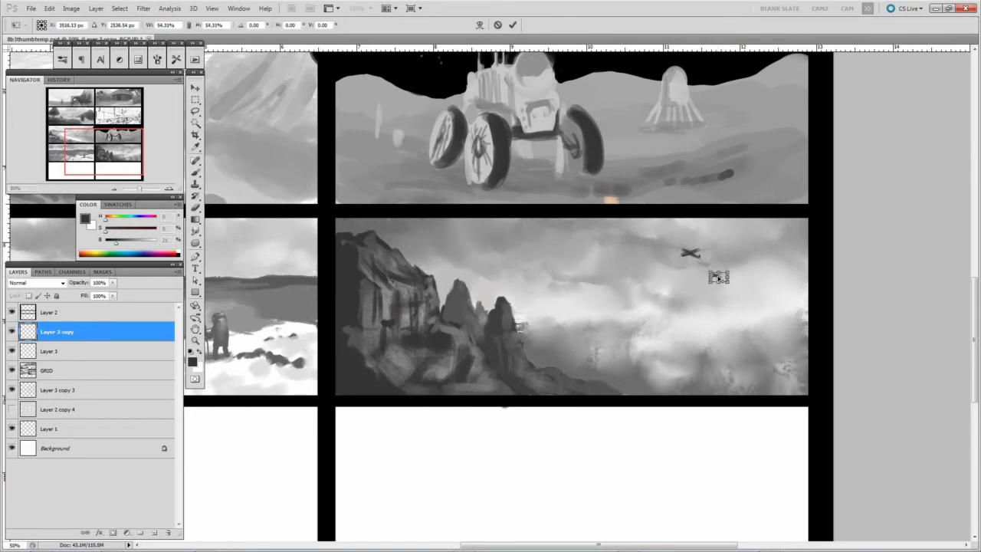
pyautogui.press('Return')
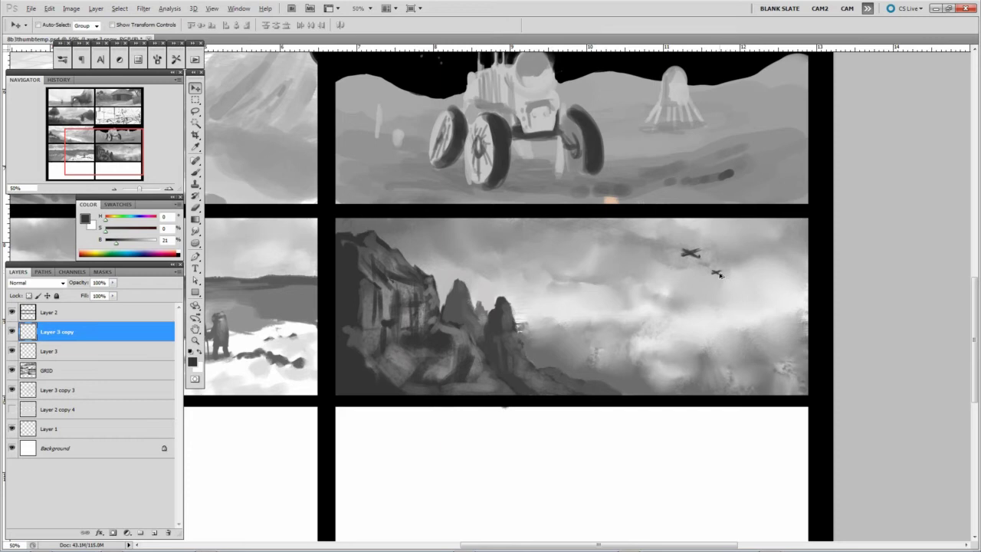
pyautogui.hotkey('ctrl', 'j')
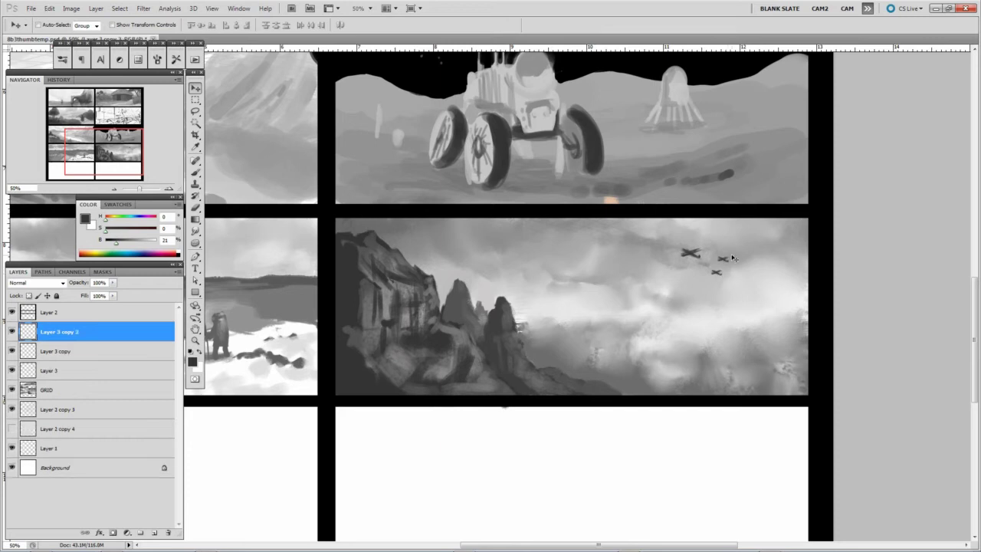
pyautogui.hotkey('ctrl', 't')
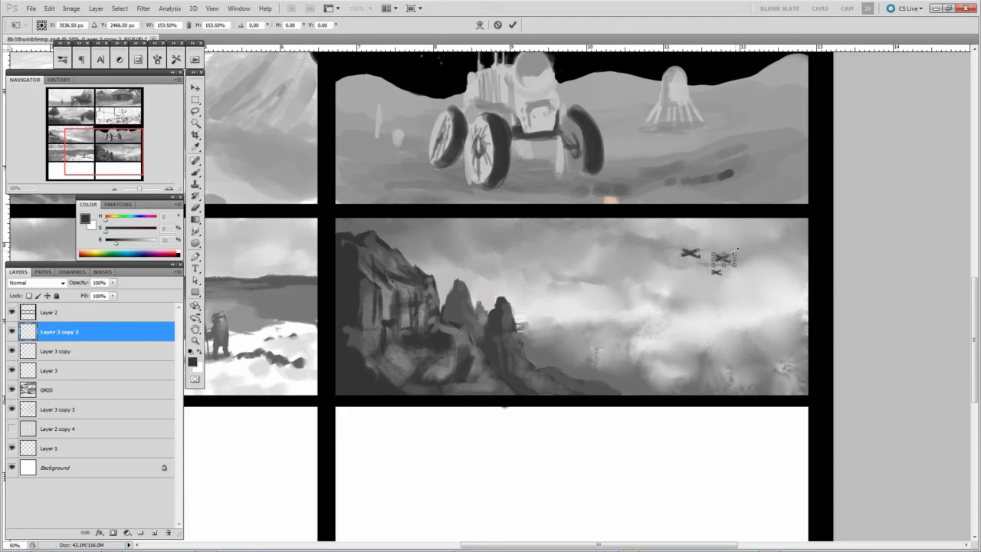
pyautogui.press('Return')
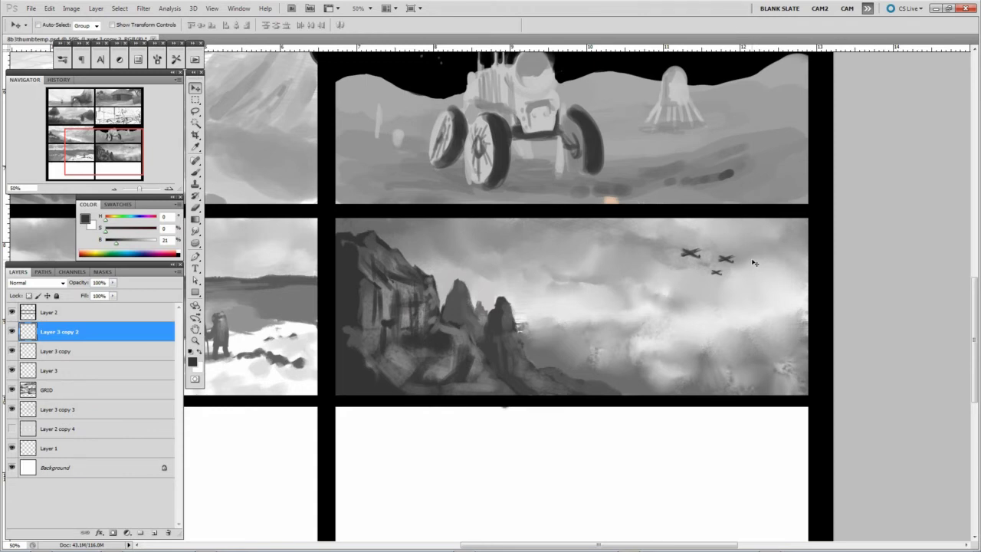
# Step: Fade the Layer 3 copy plane to 76% opacity and adjust Layer 3 copy 2's opacity
pyautogui.click(115, 350)
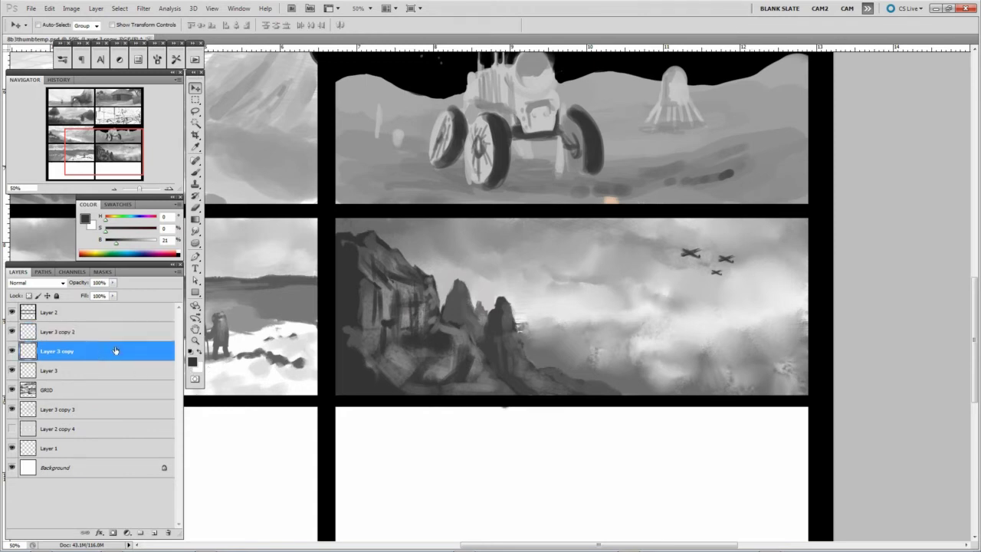
pyautogui.moveTo(113, 285); pyautogui.dragTo(102, 297)
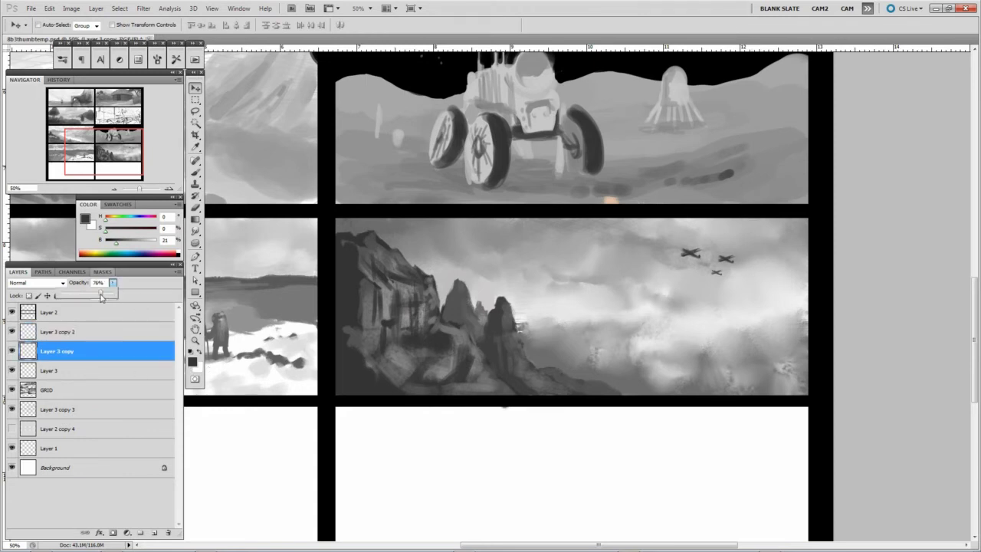
pyautogui.click(89, 333)
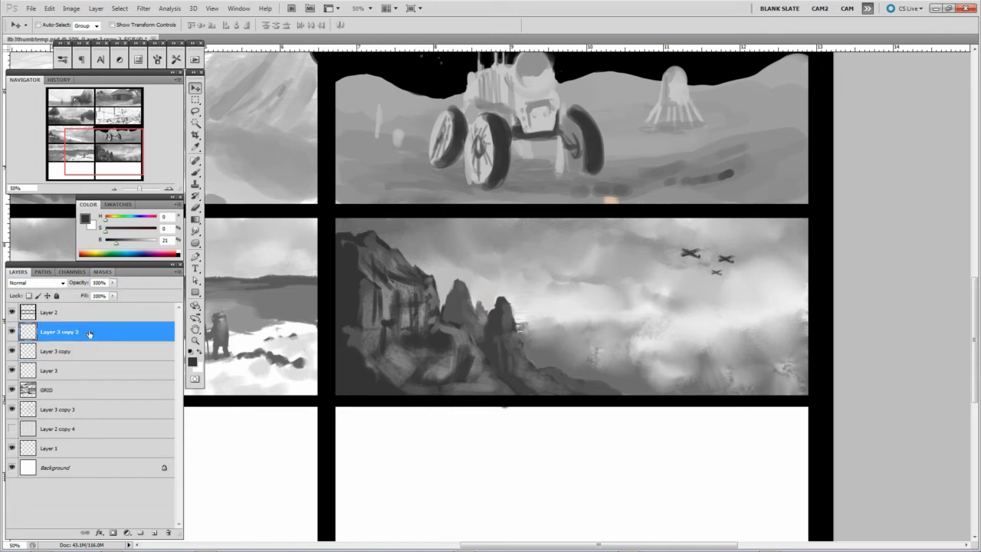
pyautogui.click(113, 284)
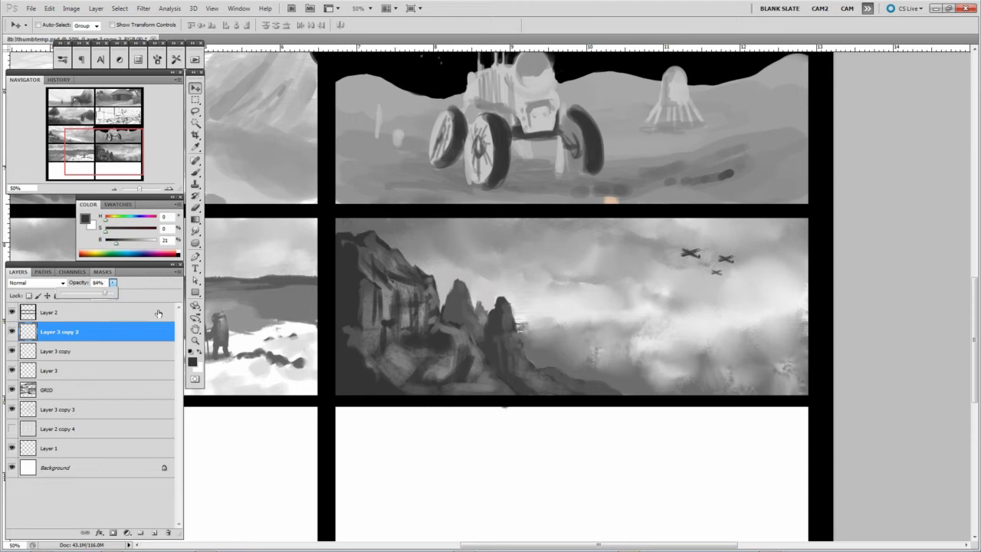
pyautogui.hotkey('alt', 'Tab')
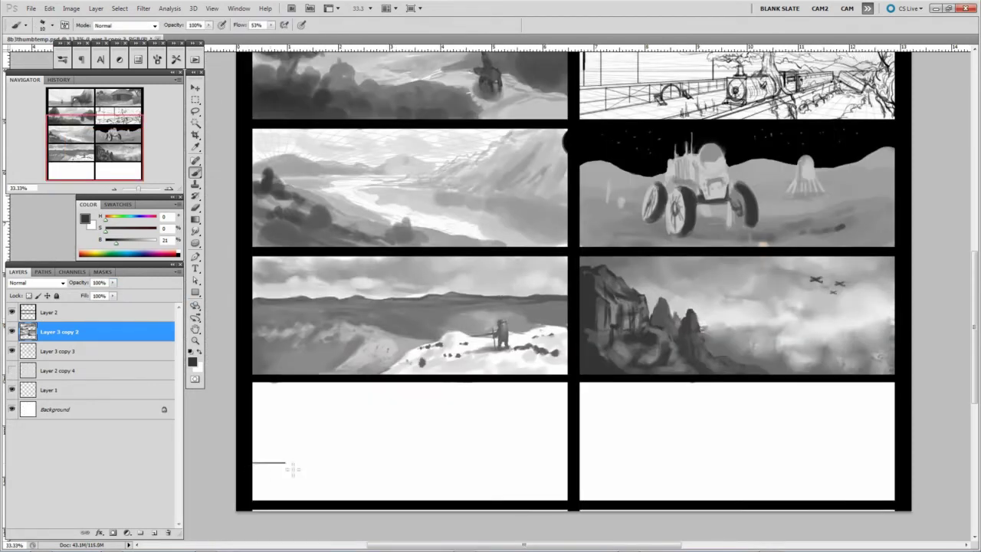
# Step: Draw a straight horizon line and sketch the tent's rough shape and ground lines
pyautogui.keyDown('shift'); pyautogui.click(569, 463); pyautogui.keyUp('shift')
pyautogui.scroll(4, 517, 376)
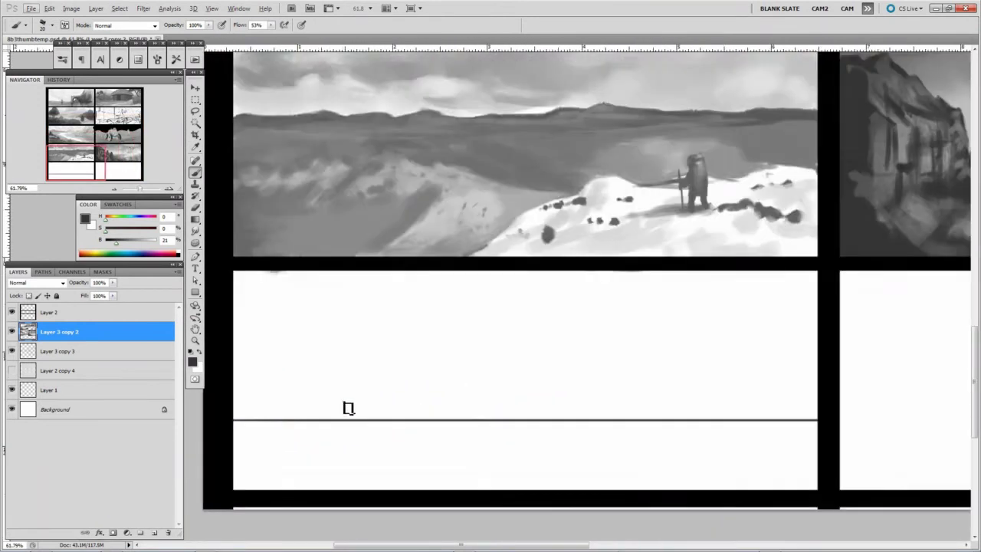
pyautogui.moveTo(556, 441)
pyautogui.mouseDown()
pyautogui.moveTo(504, 463)
pyautogui.moveTo(373, 483)
pyautogui.mouseUp()
pyautogui.moveTo(549, 454); pyautogui.dragTo(807, 443)
pyautogui.moveTo(594, 433)
pyautogui.mouseDown()
pyautogui.moveTo(582, 466)
pyautogui.moveTo(593, 440)
pyautogui.moveTo(655, 408)
pyautogui.moveTo(731, 419)
pyautogui.moveTo(684, 443)
pyautogui.moveTo(672, 466)
pyautogui.moveTo(586, 471)
pyautogui.moveTo(668, 456)
pyautogui.moveTo(620, 430)
pyautogui.moveTo(675, 412)
pyautogui.moveTo(692, 413)
pyautogui.moveTo(686, 443)
pyautogui.moveTo(717, 415)
pyautogui.moveTo(748, 457)
pyautogui.mouseUp()
# Step: Shade the tent's doorway near-black and its top grey, and add grey foreground strokes
pyautogui.press('[')
pyautogui.press('[')
pyautogui.press('[')
pyautogui.press('[')
pyautogui.press('[')
pyautogui.keyDown('alt'); pyautogui.click(700, 427); pyautogui.keyUp('alt')
pyautogui.moveTo(705, 425)
pyautogui.mouseDown()
pyautogui.moveTo(713, 453)
pyautogui.moveTo(750, 458)
pyautogui.mouseUp()
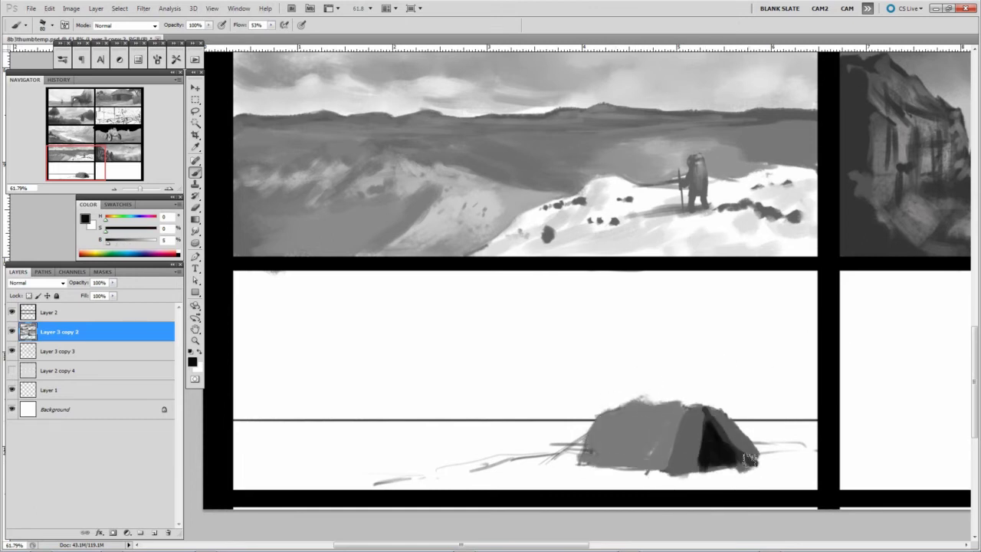
pyautogui.keyDown('alt'); pyautogui.click(740, 449); pyautogui.keyUp('alt')
pyautogui.press('[')
pyautogui.press('[')
pyautogui.press('[')
pyautogui.press('[')
pyautogui.moveTo(678, 404); pyautogui.dragTo(707, 411)
pyautogui.moveTo(586, 475); pyautogui.dragTo(460, 470)
pyautogui.moveTo(347, 485); pyautogui.dragTo(471, 457)
# Step: Lasso the foreground ground, fill it with grey, then erase to clean the hill's edges
pyautogui.press('l')
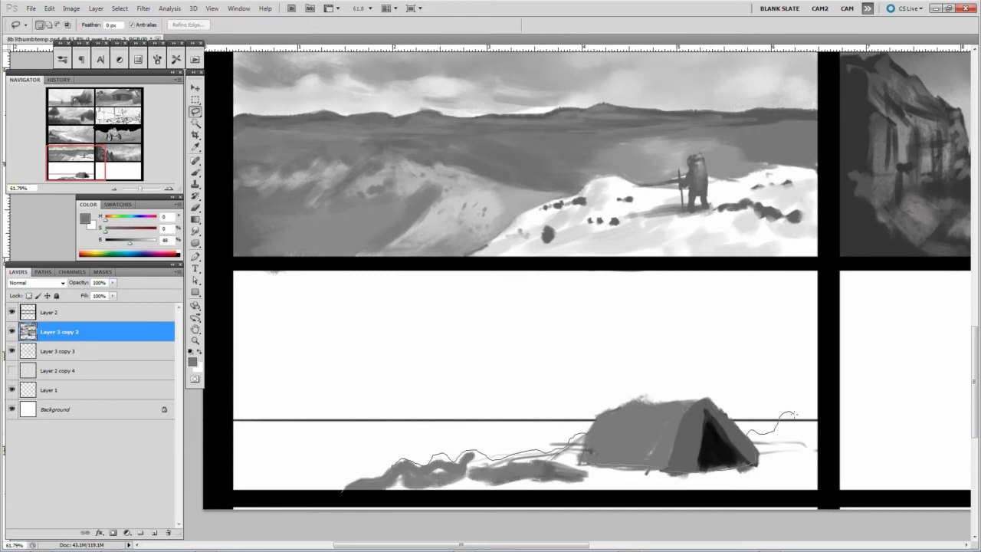
pyautogui.moveTo(823, 492)
pyautogui.mouseDown()
pyautogui.moveTo(342, 507)
pyautogui.moveTo(275, 493)
pyautogui.moveTo(318, 489)
pyautogui.mouseUp()
pyautogui.press('b')
pyautogui.moveTo(395, 464); pyautogui.dragTo(586, 448)
pyautogui.moveTo(307, 482)
pyautogui.mouseDown()
pyautogui.moveTo(736, 460)
pyautogui.moveTo(812, 429)
pyautogui.mouseUp()
pyautogui.hotkey('ctrl', 'd')
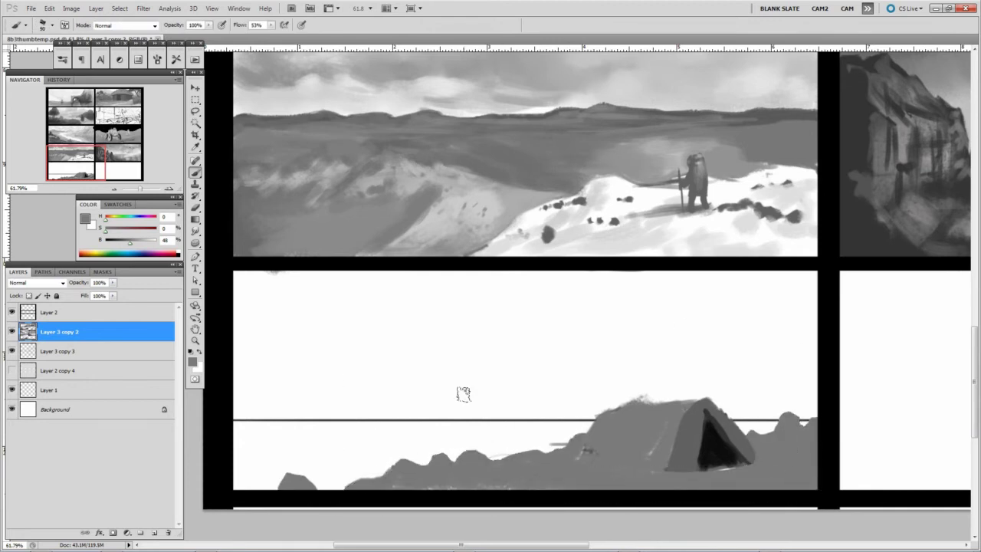
pyautogui.press('e')
pyautogui.moveTo(427, 470)
pyautogui.mouseDown()
pyautogui.moveTo(348, 490)
pyautogui.moveTo(404, 479)
pyautogui.moveTo(440, 456)
pyautogui.moveTo(481, 462)
pyautogui.mouseUp()
pyautogui.moveTo(574, 448)
pyautogui.mouseDown()
pyautogui.moveTo(624, 377)
pyautogui.moveTo(601, 415)
pyautogui.moveTo(661, 405)
pyautogui.mouseUp()
# Step: Paint five near-black guy ropes running from the tent's apex and sides
pyautogui.press('b')
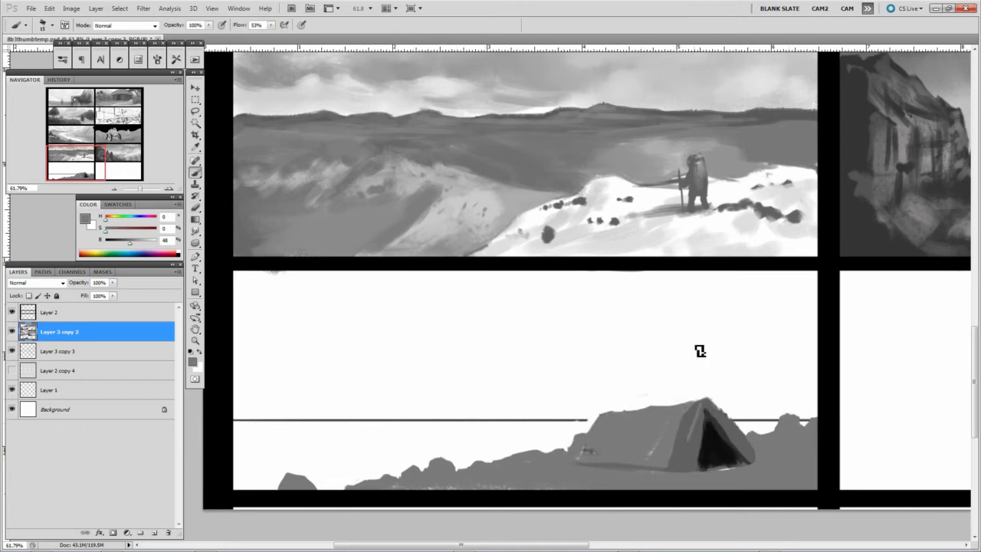
pyautogui.keyDown('alt'); pyautogui.click(700, 416); pyautogui.keyUp('alt')
pyautogui.moveTo(700, 415); pyautogui.dragTo(652, 479)
pyautogui.moveTo(587, 448); pyautogui.dragTo(560, 469)
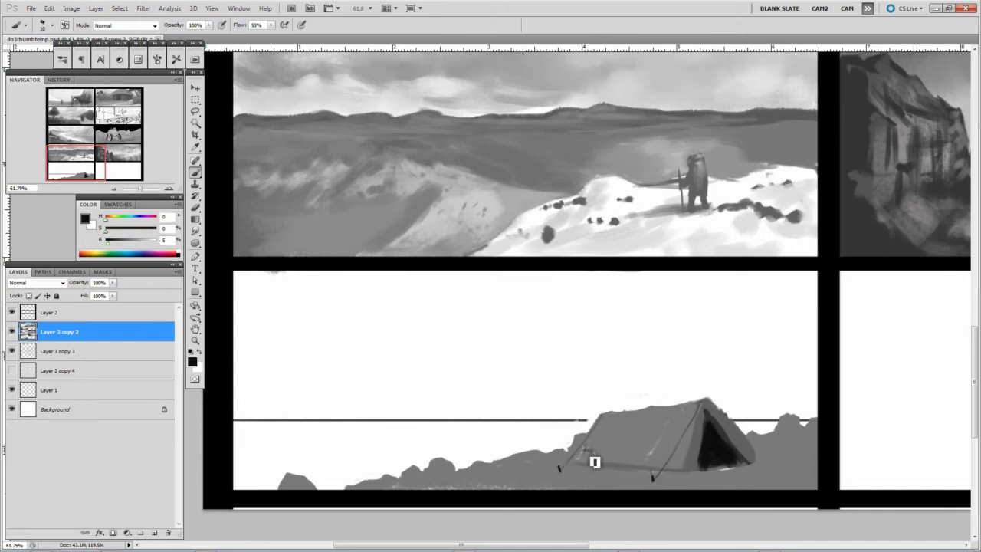
pyautogui.moveTo(703, 414); pyautogui.dragTo(707, 481)
pyautogui.moveTo(748, 435); pyautogui.dragTo(802, 469)
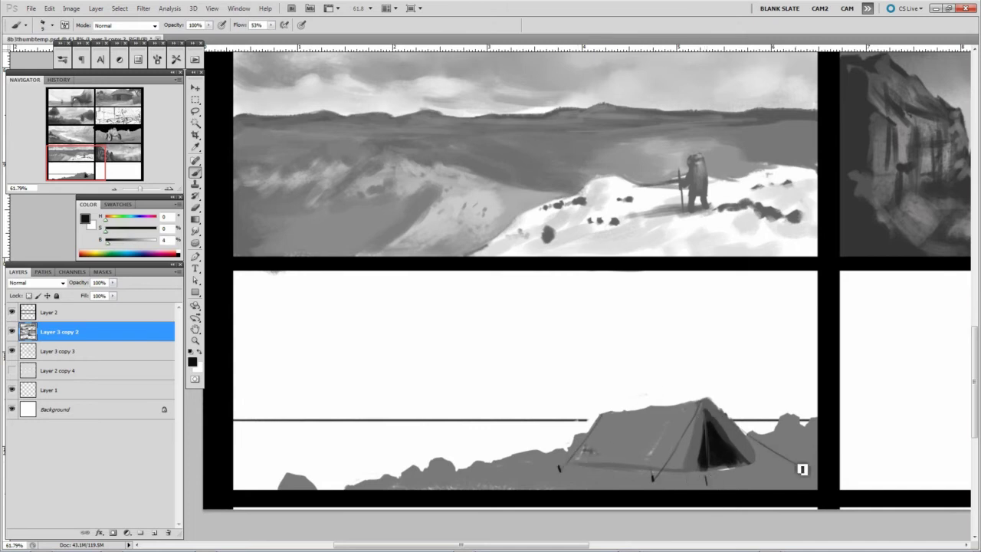
pyautogui.moveTo(646, 418); pyautogui.dragTo(602, 477)
# Step: Darken the foreground rocks and ground from the lower left past the tent
pyautogui.keyDown('alt'); pyautogui.click(438, 478); pyautogui.keyUp('alt')
pyautogui.moveTo(439, 478)
pyautogui.mouseDown()
pyautogui.moveTo(498, 478)
pyautogui.moveTo(477, 484)
pyautogui.moveTo(514, 456)
pyautogui.moveTo(496, 471)
pyautogui.moveTo(431, 476)
pyautogui.moveTo(436, 469)
pyautogui.moveTo(449, 465)
pyautogui.moveTo(462, 517)
pyautogui.moveTo(412, 489)
pyautogui.moveTo(320, 495)
pyautogui.moveTo(574, 478)
pyautogui.moveTo(576, 457)
pyautogui.moveTo(744, 451)
pyautogui.moveTo(765, 461)
pyautogui.moveTo(789, 421)
pyautogui.moveTo(801, 442)
pyautogui.moveTo(763, 451)
pyautogui.moveTo(789, 423)
pyautogui.moveTo(788, 447)
pyautogui.moveTo(767, 479)
pyautogui.mouseUp()
pyautogui.keyDown('alt'); pyautogui.click(414, 484); pyautogui.keyUp('alt')
pyautogui.keyDown('alt'); pyautogui.click(706, 479); pyautogui.keyUp('alt')
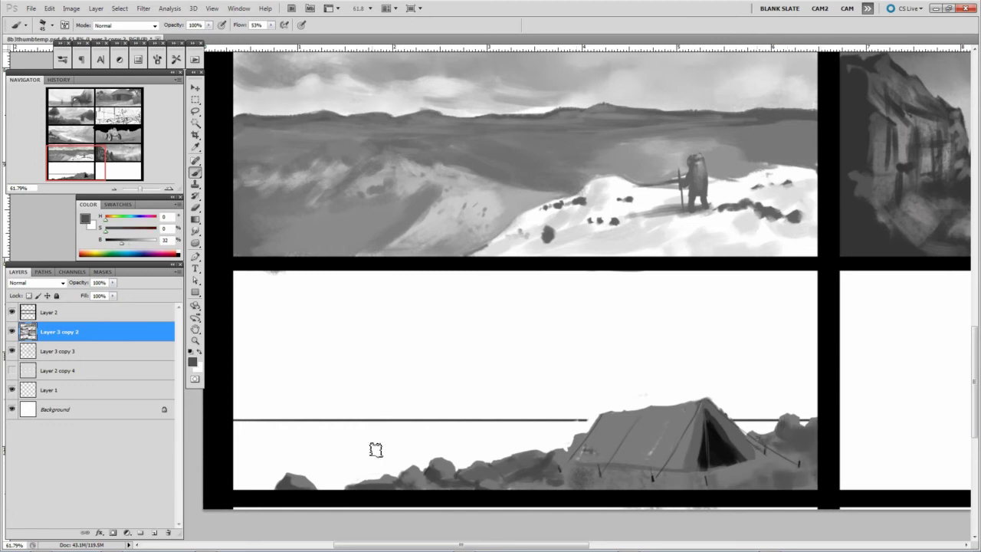
pyautogui.moveTo(372, 453)
pyautogui.mouseDown()
pyautogui.moveTo(277, 443)
pyautogui.moveTo(361, 464)
pyautogui.moveTo(418, 440)
pyautogui.mouseUp()
# Step: Paint dark rocks at the left, then lasso a jagged mountain range and fill it dark grey
pyautogui.keyDown('alt'); pyautogui.click(338, 420); pyautogui.keyUp('alt')
pyautogui.moveTo(338, 420)
pyautogui.mouseDown()
pyautogui.moveTo(331, 394)
pyautogui.moveTo(263, 332)
pyautogui.moveTo(262, 317)
pyautogui.moveTo(249, 334)
pyautogui.moveTo(241, 322)
pyautogui.moveTo(232, 363)
pyautogui.moveTo(286, 305)
pyautogui.moveTo(260, 368)
pyautogui.moveTo(341, 326)
pyautogui.moveTo(453, 384)
pyautogui.moveTo(426, 309)
pyautogui.moveTo(454, 293)
pyautogui.mouseUp()
pyautogui.press('l')
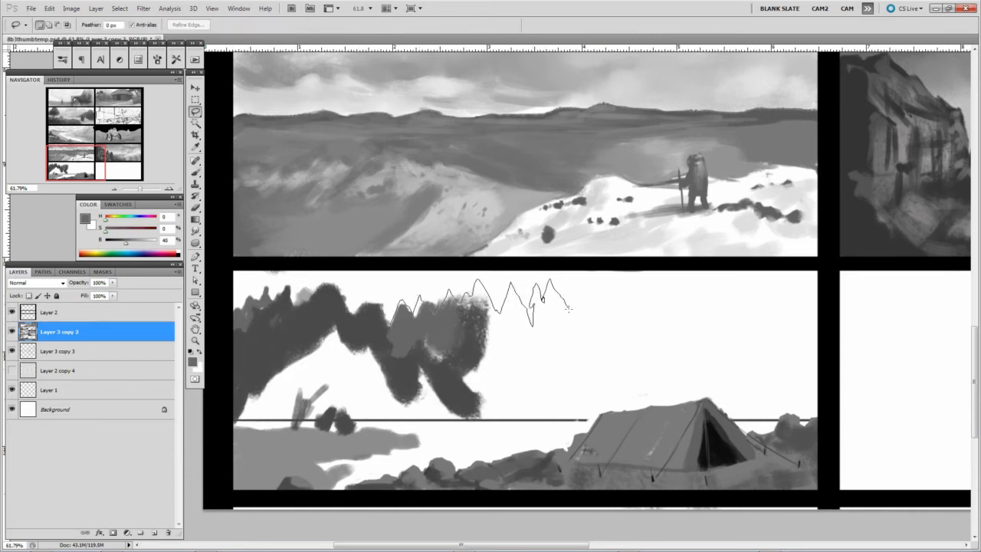
pyautogui.moveTo(568, 309)
pyautogui.mouseDown()
pyautogui.moveTo(634, 325)
pyautogui.moveTo(761, 316)
pyautogui.mouseUp()
pyautogui.moveTo(823, 399); pyautogui.dragTo(374, 360)
pyautogui.press('b')
pyautogui.moveTo(478, 325)
pyautogui.mouseDown()
pyautogui.moveTo(583, 345)
pyautogui.moveTo(491, 330)
pyautogui.moveTo(655, 247)
pyautogui.mouseUp()
pyautogui.hotkey('ctrl', 'd')
# Step: Paint a dark treeline on the left with a smaller brush and sampled mountain grey
pyautogui.keyDown('alt'); pyautogui.click(374, 310); pyautogui.keyUp('alt')
pyautogui.press('[')
pyautogui.press('[')
pyautogui.press('[')
pyautogui.press('[')
pyautogui.press('[')
pyautogui.press('[')
pyautogui.press('[')
pyautogui.press('[')
pyautogui.press('[')
pyautogui.moveTo(374, 310)
pyautogui.mouseDown()
pyautogui.moveTo(377, 324)
pyautogui.moveTo(431, 353)
pyautogui.mouseUp()
pyautogui.keyDown('alt'); pyautogui.click(556, 357); pyautogui.keyUp('alt')
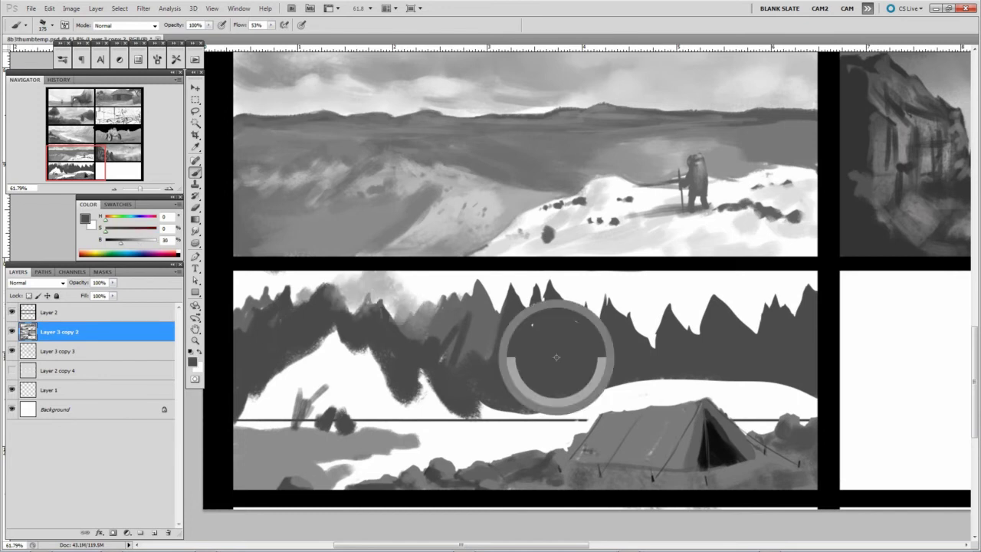
pyautogui.moveTo(453, 387)
pyautogui.mouseDown()
pyautogui.moveTo(306, 361)
pyautogui.moveTo(384, 370)
pyautogui.mouseUp()
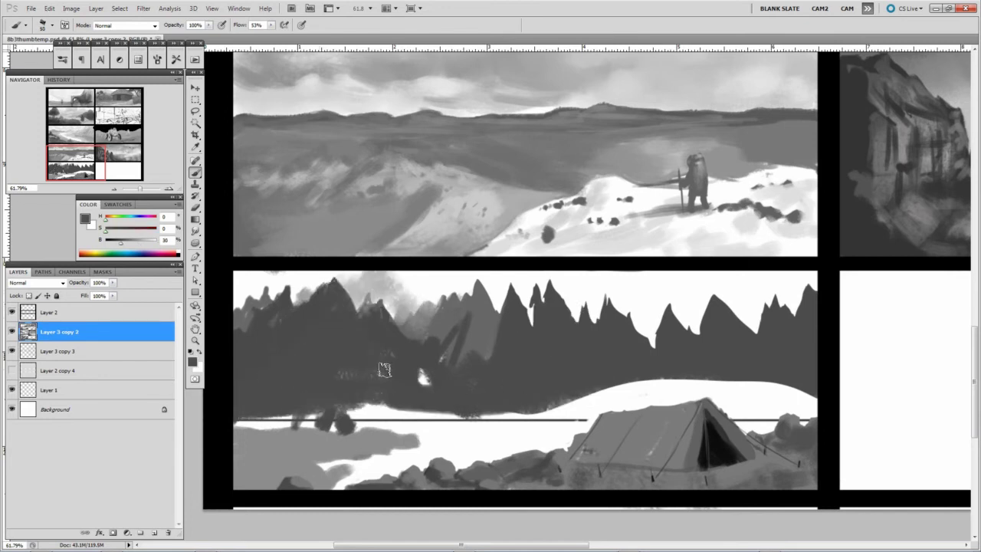
# Step: Paint light sky grey around the mountain peaks and add a new grey peak
pyautogui.keyDown('alt'); pyautogui.click(407, 302); pyautogui.keyUp('alt')
pyautogui.press(']')
pyautogui.press(']')
pyautogui.press(']')
pyautogui.press(']')
pyautogui.press(']')
pyautogui.press(']')
pyautogui.moveTo(407, 302)
pyautogui.mouseDown()
pyautogui.moveTo(246, 286)
pyautogui.moveTo(460, 282)
pyautogui.moveTo(443, 320)
pyautogui.moveTo(487, 295)
pyautogui.moveTo(460, 348)
pyautogui.mouseUp()
pyautogui.keyDown('alt'); pyautogui.click(470, 285); pyautogui.keyUp('alt')
pyautogui.press('[')
pyautogui.moveTo(453, 306)
pyautogui.mouseDown()
pyautogui.moveTo(467, 286)
pyautogui.moveTo(502, 322)
pyautogui.moveTo(491, 352)
pyautogui.mouseUp()
# Step: Add a new dark peak into the sky and light streaks over the left mountains
pyautogui.keyDown('alt'); pyautogui.click(342, 376); pyautogui.keyUp('alt')
pyautogui.press(']')
pyautogui.press(']')
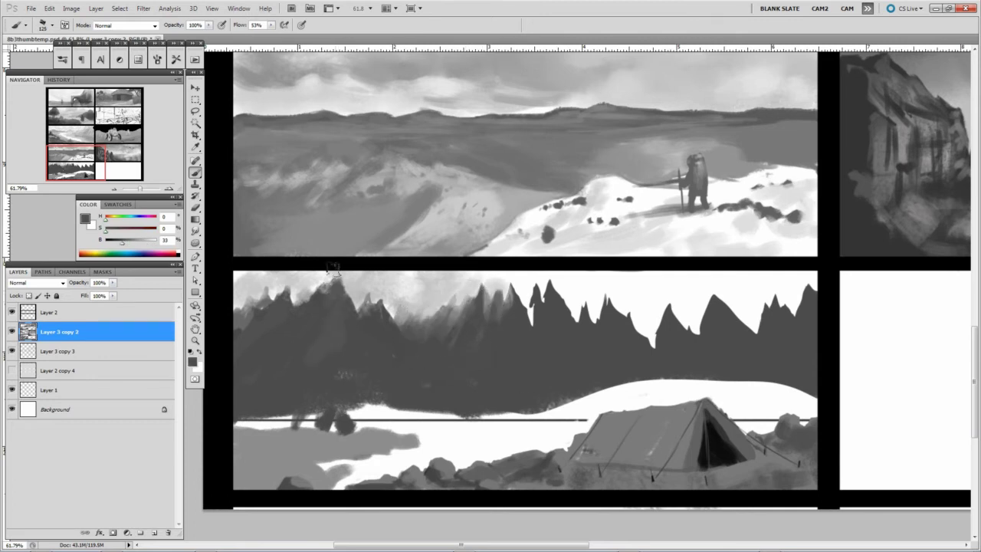
pyautogui.press('[')
pyautogui.press('[')
pyautogui.press('[')
pyautogui.press('[')
pyautogui.press('[')
pyautogui.press('[')
pyautogui.press('[')
pyautogui.keyDown('alt'); pyautogui.click(359, 312); pyautogui.keyUp('alt')
pyautogui.moveTo(359, 313); pyautogui.dragTo(388, 292)
pyautogui.keyDown('alt'); pyautogui.click(306, 312); pyautogui.keyUp('alt')
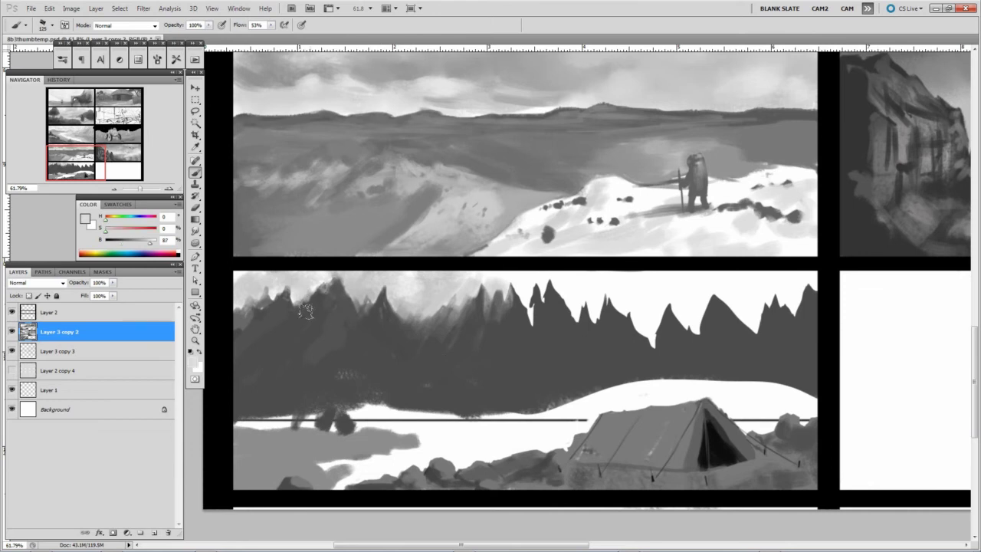
pyautogui.moveTo(306, 312)
pyautogui.mouseDown()
pyautogui.moveTo(289, 358)
pyautogui.moveTo(338, 305)
pyautogui.moveTo(292, 360)
pyautogui.moveTo(323, 336)
pyautogui.moveTo(365, 357)
pyautogui.moveTo(334, 338)
pyautogui.moveTo(298, 365)
pyautogui.moveTo(341, 376)
pyautogui.mouseUp()
# Step: Repaint the mountain peaks across the panel and paint light sky over the right peaks
pyautogui.press(']')
pyautogui.press(']')
pyautogui.press(']')
pyautogui.press(']')
pyautogui.press(']')
pyautogui.press(']')
pyautogui.press(']')
pyautogui.press(']')
pyautogui.keyDown('alt'); pyautogui.click(531, 356); pyautogui.keyUp('alt')
pyautogui.moveTo(531, 357)
pyautogui.mouseDown()
pyautogui.moveTo(531, 322)
pyautogui.moveTo(485, 339)
pyautogui.moveTo(514, 290)
pyautogui.moveTo(573, 288)
pyautogui.moveTo(594, 256)
pyautogui.moveTo(591, 287)
pyautogui.moveTo(653, 281)
pyautogui.moveTo(631, 340)
pyautogui.moveTo(648, 306)
pyautogui.moveTo(624, 325)
pyautogui.moveTo(645, 316)
pyautogui.moveTo(649, 342)
pyautogui.moveTo(616, 312)
pyautogui.mouseUp()
pyautogui.keyDown('alt'); pyautogui.click(510, 296); pyautogui.keyUp('alt')
pyautogui.press(']')
pyautogui.press(']')
pyautogui.press(']')
pyautogui.press('[')
pyautogui.press('[')
pyautogui.press('[')
pyautogui.press('[')
pyautogui.press('[')
pyautogui.press('[')
pyautogui.press('[')
pyautogui.press('[')
pyautogui.press('[')
pyautogui.press('[')
pyautogui.press('[')
pyautogui.keyDown('alt'); pyautogui.click(640, 322); pyautogui.keyUp('alt')
# Step: Shape a new dark peak at the right and paint lighter sky over it
pyautogui.keyDown('alt'); pyautogui.click(592, 332); pyautogui.keyUp('alt')
pyautogui.press('[')
pyautogui.press('[')
pyautogui.press('[')
pyautogui.moveTo(648, 349); pyautogui.dragTo(666, 317)
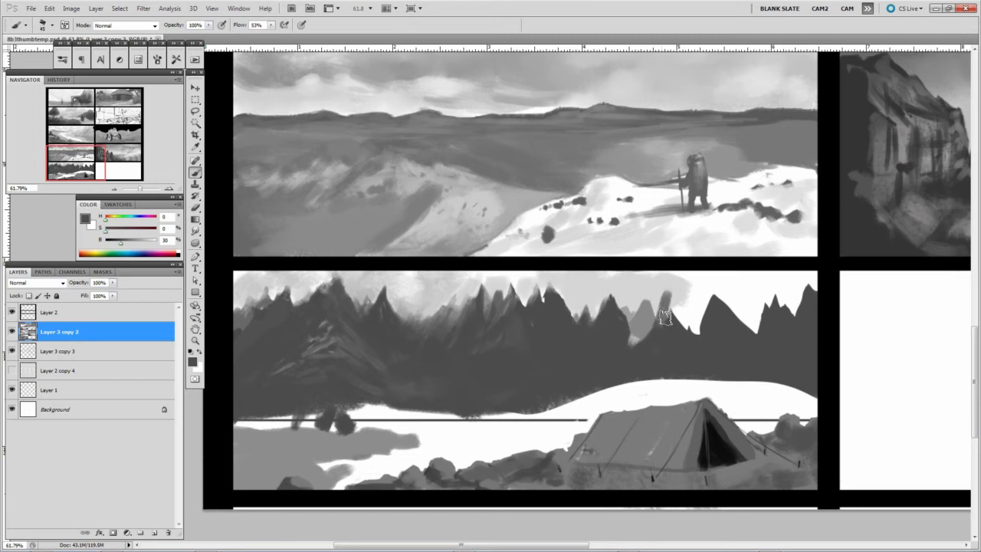
pyautogui.press('[')
pyautogui.keyDown('alt'); pyautogui.click(653, 304); pyautogui.keyUp('alt')
pyautogui.keyDown('alt'); pyautogui.click(650, 314); pyautogui.keyUp('alt')
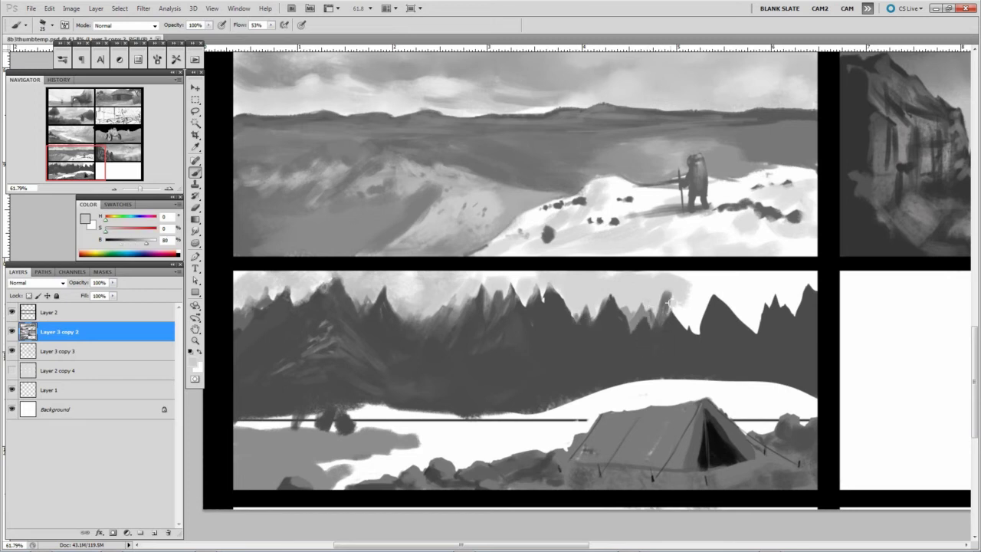
pyautogui.press(']')
pyautogui.press(']')
pyautogui.press(']')
pyautogui.press(']')
pyautogui.press(']')
pyautogui.press(']')
pyautogui.press(']')
pyautogui.moveTo(693, 276)
pyautogui.mouseDown()
pyautogui.moveTo(690, 299)
pyautogui.moveTo(728, 258)
pyautogui.moveTo(684, 318)
pyautogui.moveTo(692, 301)
pyautogui.moveTo(715, 310)
pyautogui.moveTo(736, 296)
pyautogui.moveTo(750, 331)
pyautogui.moveTo(696, 328)
pyautogui.moveTo(718, 312)
pyautogui.moveTo(738, 342)
pyautogui.moveTo(766, 349)
pyautogui.mouseUp()
# Step: Paint mid-grey and dark grey peaks into the far-right sky
pyautogui.keyDown('alt'); pyautogui.click(699, 314); pyautogui.keyUp('alt')
pyautogui.keyDown('alt'); pyautogui.click(718, 313); pyautogui.keyUp('alt')
pyautogui.press('[')
pyautogui.press('[')
pyautogui.press('[')
pyautogui.press('[')
pyautogui.keyDown('alt'); pyautogui.click(724, 303); pyautogui.keyUp('alt')
pyautogui.keyDown('alt'); pyautogui.click(724, 313); pyautogui.keyUp('alt')
pyautogui.keyDown('alt'); pyautogui.click(720, 326); pyautogui.keyUp('alt')
pyautogui.press(']')
pyautogui.press(']')
pyautogui.press(']')
pyautogui.press(']')
pyautogui.press(']')
pyautogui.press(']')
pyautogui.keyDown('alt'); pyautogui.click(766, 321); pyautogui.keyUp('alt')
# Step: Smudge the sky around the right peaks and paint mist over the central mountains
pyautogui.press('r')
pyautogui.moveTo(771, 269); pyautogui.dragTo(747, 311)
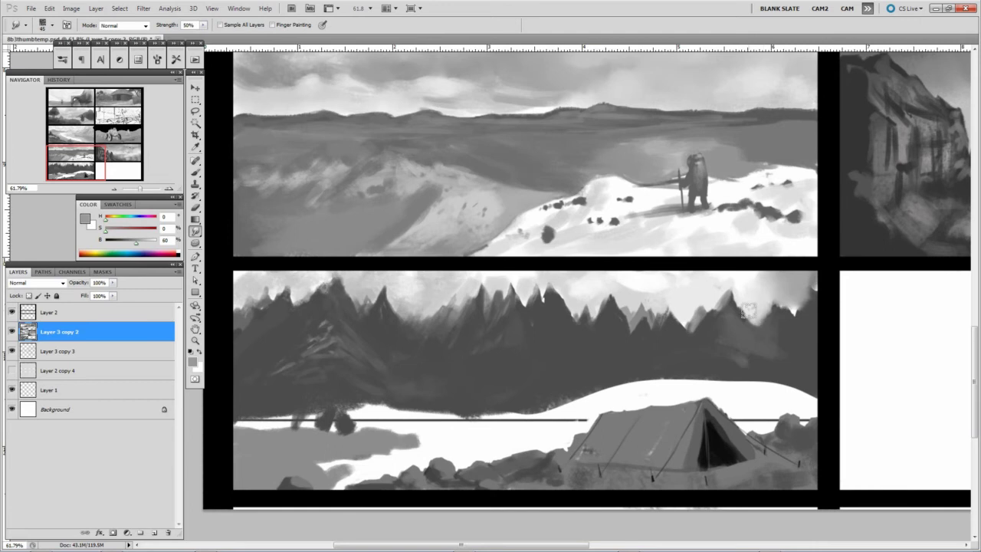
pyautogui.press('b')
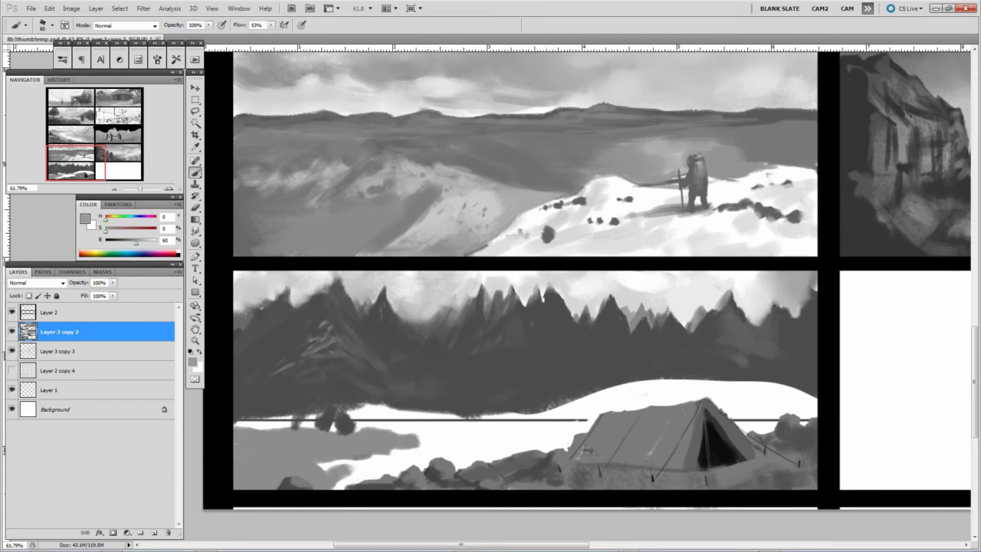
pyautogui.keyDown('alt'); pyautogui.click(551, 305); pyautogui.keyUp('alt')
pyautogui.keyDown('alt'); pyautogui.click(566, 311); pyautogui.keyUp('alt')
pyautogui.press('[')
pyautogui.press('[')
pyautogui.press('[')
pyautogui.press('[')
pyautogui.press('[')
pyautogui.press('[')
pyautogui.press('[')
pyautogui.press('[')
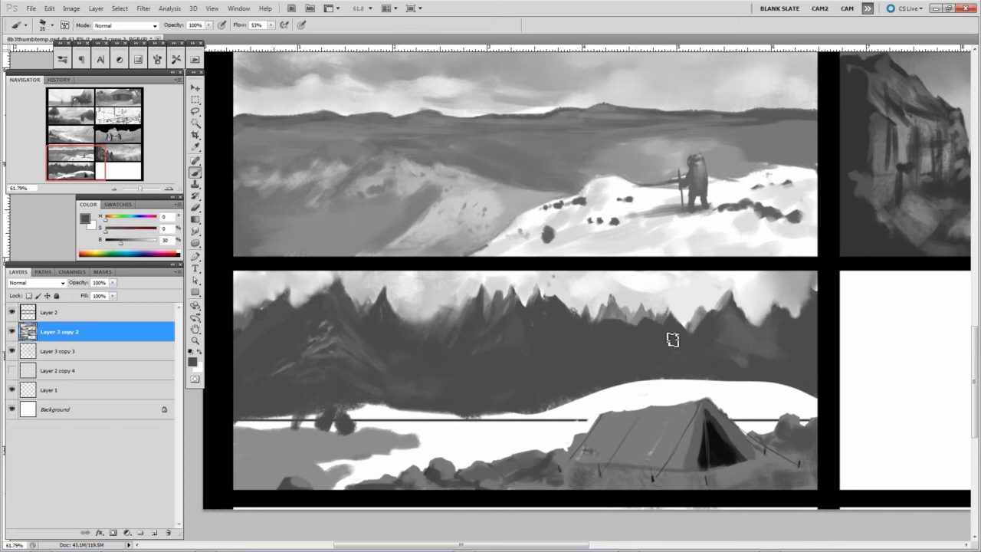
pyautogui.moveTo(460, 328)
pyautogui.mouseDown()
pyautogui.moveTo(414, 338)
pyautogui.moveTo(498, 368)
pyautogui.mouseUp()
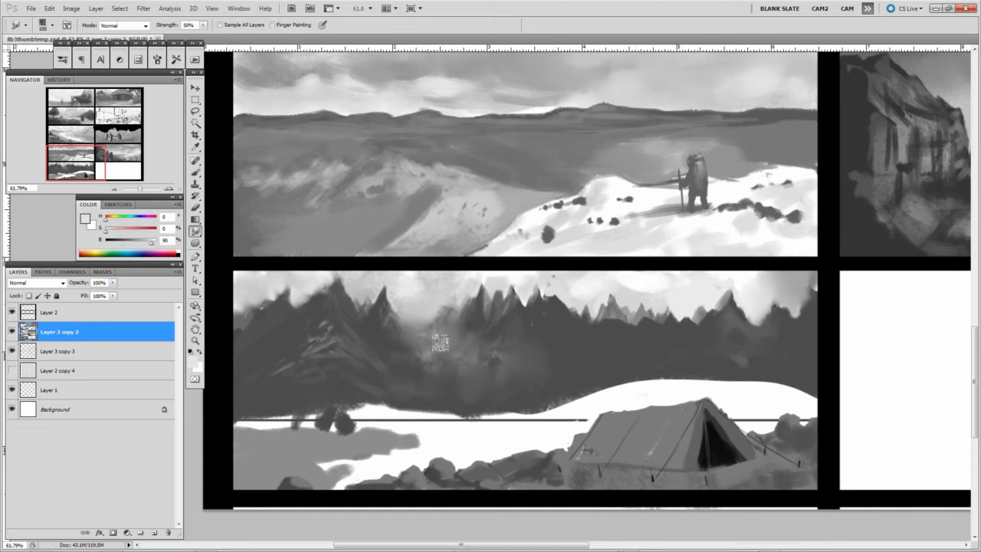
# Step: Cover the mist on the left mountains and darken the bottom ground line
pyautogui.keyDown('alt'); pyautogui.click(243, 304); pyautogui.keyUp('alt')
pyautogui.keyDown('alt'); pyautogui.click(260, 322); pyautogui.keyUp('alt')
pyautogui.moveTo(245, 307); pyautogui.dragTo(261, 361)
pyautogui.moveTo(246, 306); pyautogui.dragTo(284, 345)
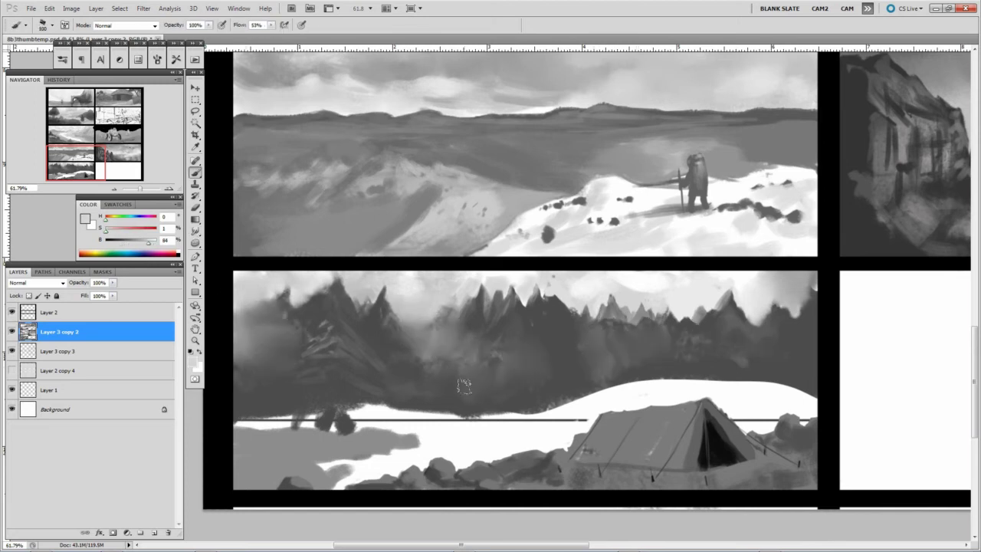
pyautogui.moveTo(241, 422)
pyautogui.mouseDown()
pyautogui.moveTo(293, 435)
pyautogui.moveTo(452, 414)
pyautogui.moveTo(537, 420)
pyautogui.moveTo(557, 401)
pyautogui.moveTo(617, 407)
pyautogui.moveTo(748, 395)
pyautogui.moveTo(760, 427)
pyautogui.moveTo(798, 398)
pyautogui.moveTo(760, 423)
pyautogui.mouseUp()
pyautogui.keyDown('alt'); pyautogui.click(556, 401); pyautogui.keyUp('alt')
# Step: Paint over the white patch, repaint the tent roof lighter, and darken the white band
pyautogui.keyDown('alt'); pyautogui.click(736, 424); pyautogui.keyUp('alt')
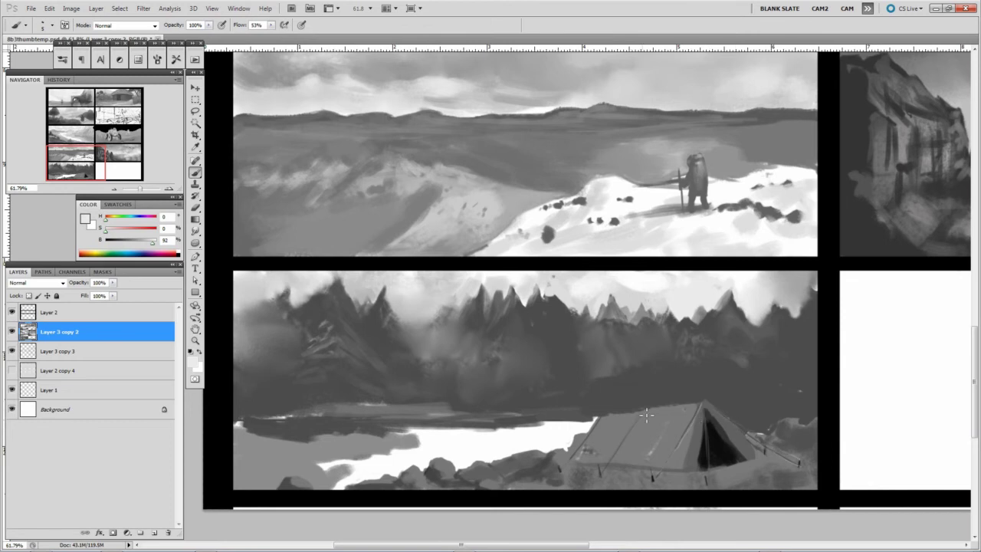
pyautogui.moveTo(646, 415)
pyautogui.mouseDown()
pyautogui.moveTo(667, 430)
pyautogui.moveTo(655, 437)
pyautogui.moveTo(690, 445)
pyautogui.moveTo(702, 418)
pyautogui.mouseUp()
pyautogui.keyDown('alt'); pyautogui.click(678, 481); pyautogui.keyUp('alt')
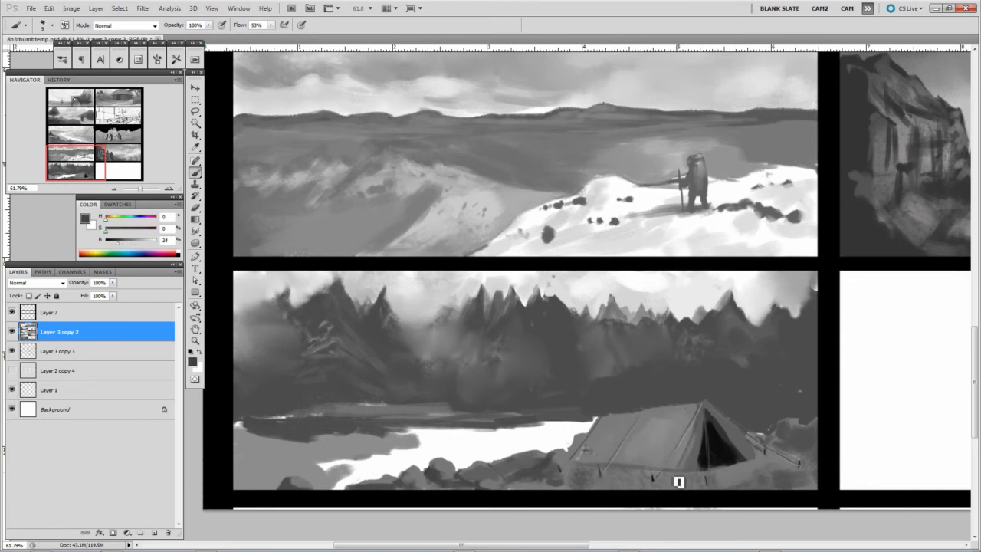
pyautogui.moveTo(584, 470)
pyautogui.mouseDown()
pyautogui.moveTo(399, 437)
pyautogui.moveTo(299, 472)
pyautogui.moveTo(350, 416)
pyautogui.moveTo(306, 431)
pyautogui.moveTo(406, 470)
pyautogui.moveTo(368, 483)
pyautogui.moveTo(575, 474)
pyautogui.moveTo(659, 437)
pyautogui.moveTo(762, 463)
pyautogui.moveTo(806, 427)
pyautogui.moveTo(759, 437)
pyautogui.mouseUp()
# Step: Paint near-black over the rocks and ground beside the tent and grey over the water's edge
pyautogui.keyDown('alt'); pyautogui.click(362, 431); pyautogui.keyUp('alt')
pyautogui.keyDown('alt'); pyautogui.click(435, 480); pyautogui.keyUp('alt')
pyautogui.keyDown('alt'); pyautogui.click(784, 423); pyautogui.keyUp('alt')
pyautogui.moveTo(460, 458)
pyautogui.mouseDown()
pyautogui.moveTo(421, 461)
pyautogui.moveTo(495, 460)
pyautogui.moveTo(578, 426)
pyautogui.moveTo(762, 396)
pyautogui.moveTo(751, 407)
pyautogui.moveTo(818, 406)
pyautogui.mouseUp()
# Step: Lighten the horizon above the tent and stripe the tent opening with fabric folds
pyautogui.keyDown('alt'); pyautogui.click(729, 366); pyautogui.keyUp('alt')
pyautogui.moveTo(718, 430)
pyautogui.mouseDown()
pyautogui.moveTo(732, 464)
pyautogui.moveTo(756, 454)
pyautogui.mouseUp()
pyautogui.keyDown('alt'); pyautogui.click(736, 441); pyautogui.keyUp('alt')
pyautogui.keyDown('alt'); pyautogui.click(701, 467); pyautogui.keyUp('alt')
pyautogui.moveTo(706, 414)
pyautogui.mouseDown()
pyautogui.moveTo(701, 467)
pyautogui.moveTo(744, 477)
pyautogui.mouseUp()
# Step: Darken the foreground water with grey strokes and paint over the mountains
pyautogui.moveTo(463, 458); pyautogui.dragTo(432, 478)
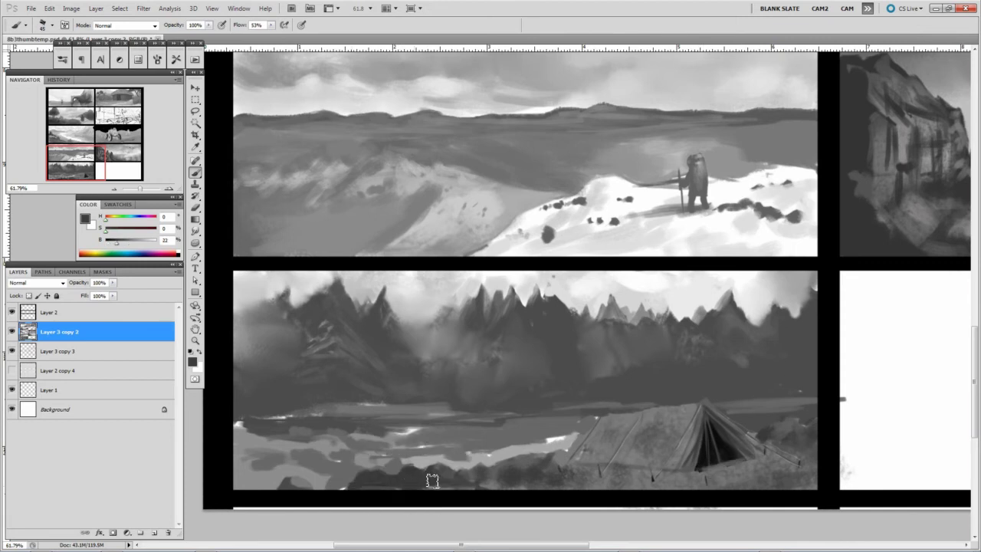
pyautogui.keyDown('alt'); pyautogui.click(414, 464); pyautogui.keyUp('alt')
pyautogui.moveTo(368, 468)
pyautogui.mouseDown()
pyautogui.moveTo(248, 449)
pyautogui.moveTo(430, 429)
pyautogui.mouseUp()
pyautogui.press(']')
pyautogui.press(']')
pyautogui.press(']')
pyautogui.press(']')
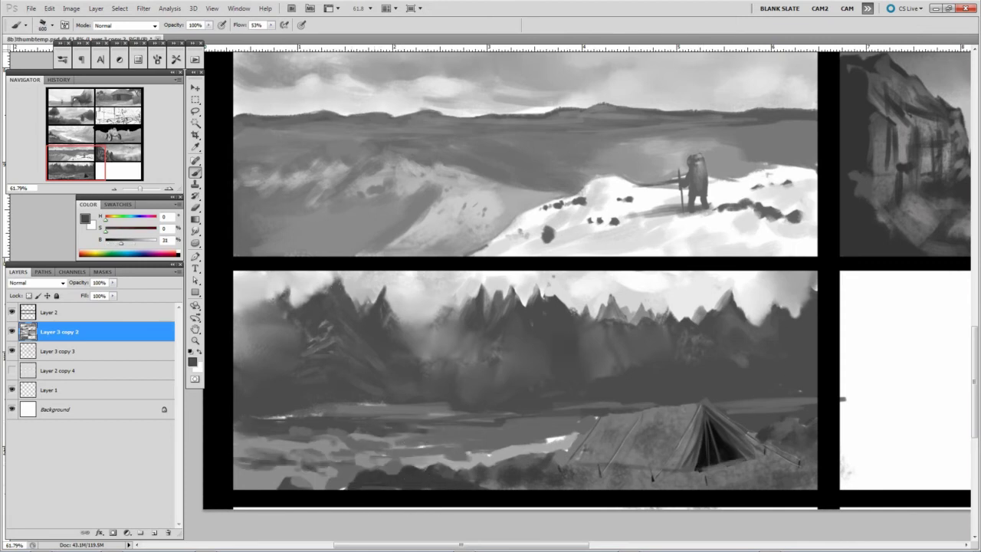
pyautogui.moveTo(546, 314)
pyautogui.mouseDown()
pyautogui.moveTo(637, 375)
pyautogui.moveTo(811, 360)
pyautogui.mouseUp()
pyautogui.press('[')
pyautogui.press('[')
pyautogui.press('[')
pyautogui.press('[')
pyautogui.press('[')
pyautogui.keyDown('alt'); pyautogui.click(460, 441); pyautogui.keyUp('alt')
pyautogui.moveTo(246, 468)
pyautogui.mouseDown()
pyautogui.moveTo(568, 451)
pyautogui.moveTo(385, 434)
pyautogui.mouseUp()
# Step: Add lighter grey strokes over the water and tent base, darkening the lower-left base
pyautogui.keyDown('alt'); pyautogui.click(568, 451); pyautogui.keyUp('alt')
pyautogui.press('[')
pyautogui.press('[')
pyautogui.press('[')
pyautogui.moveTo(362, 479); pyautogui.dragTo(428, 479)
pyautogui.moveTo(491, 472); pyautogui.dragTo(589, 464)
pyautogui.moveTo(771, 437)
pyautogui.mouseDown()
pyautogui.moveTo(807, 429)
pyautogui.moveTo(828, 441)
pyautogui.mouseUp()
pyautogui.moveTo(816, 464); pyautogui.dragTo(749, 469)
pyautogui.moveTo(659, 464); pyautogui.dragTo(546, 479)
# Step: Darken the rocks right of the tent with a darker grey
pyautogui.keyDown('alt'); pyautogui.click(618, 426); pyautogui.keyUp('alt')
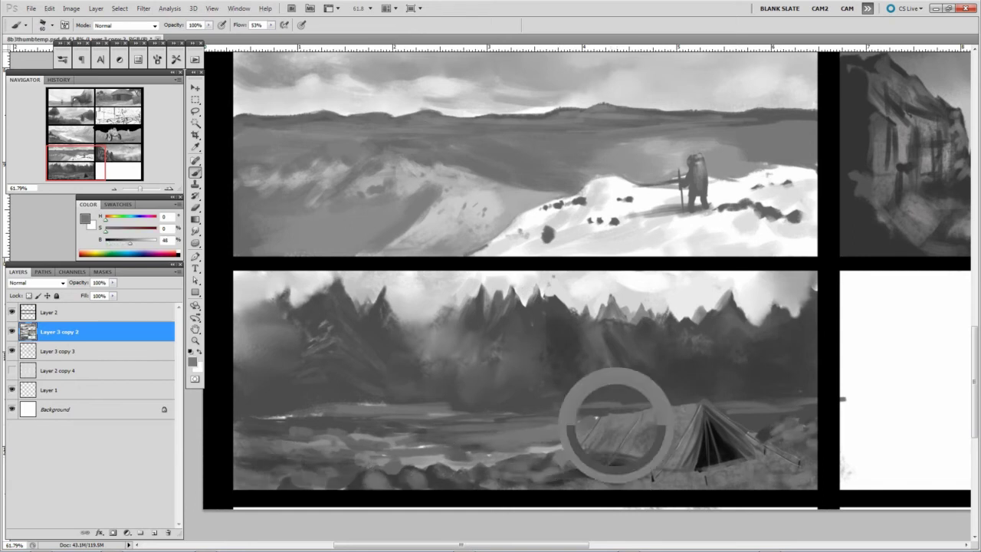
pyautogui.keyDown('alt'); pyautogui.click(406, 482); pyautogui.keyUp('alt')
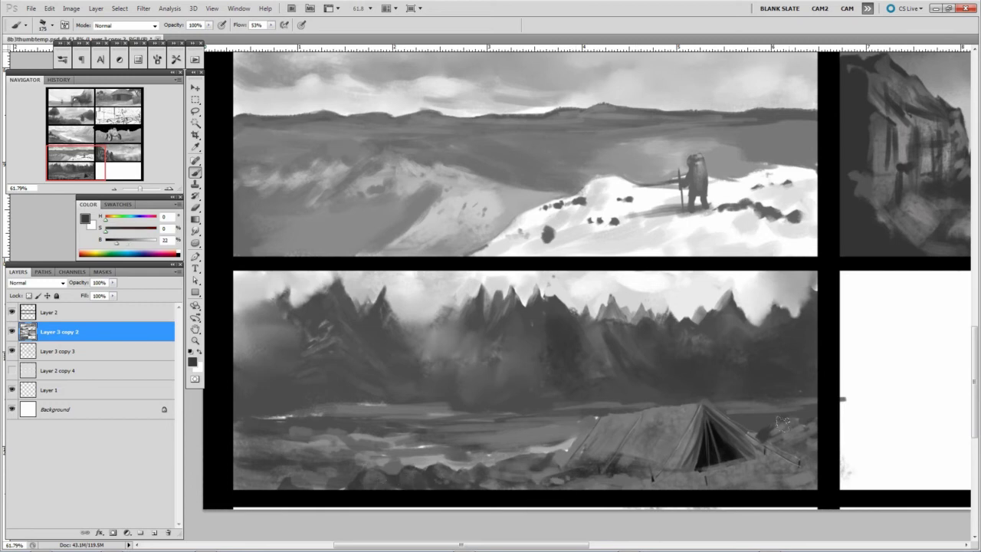
pyautogui.moveTo(774, 449); pyautogui.dragTo(812, 422)
# Step: Lighten the tent's left face with a larger brush and lighter grey
pyautogui.keyDown('alt'); pyautogui.click(419, 309); pyautogui.keyUp('alt')
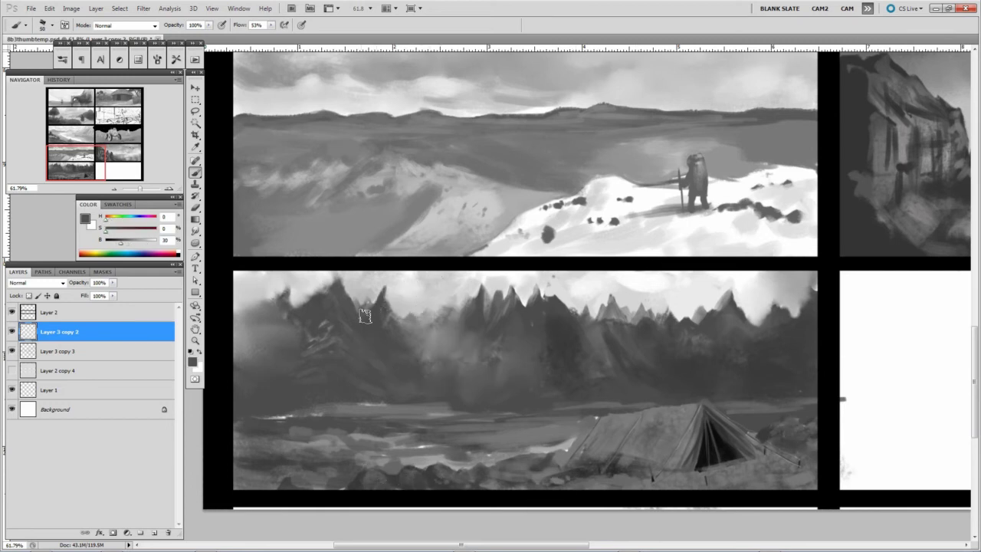
pyautogui.press(']')
pyautogui.press(']')
pyautogui.press(']')
pyautogui.keyDown('alt'); pyautogui.click(555, 445); pyautogui.keyUp('alt')
pyautogui.press(']')
pyautogui.moveTo(571, 452); pyautogui.dragTo(692, 420)
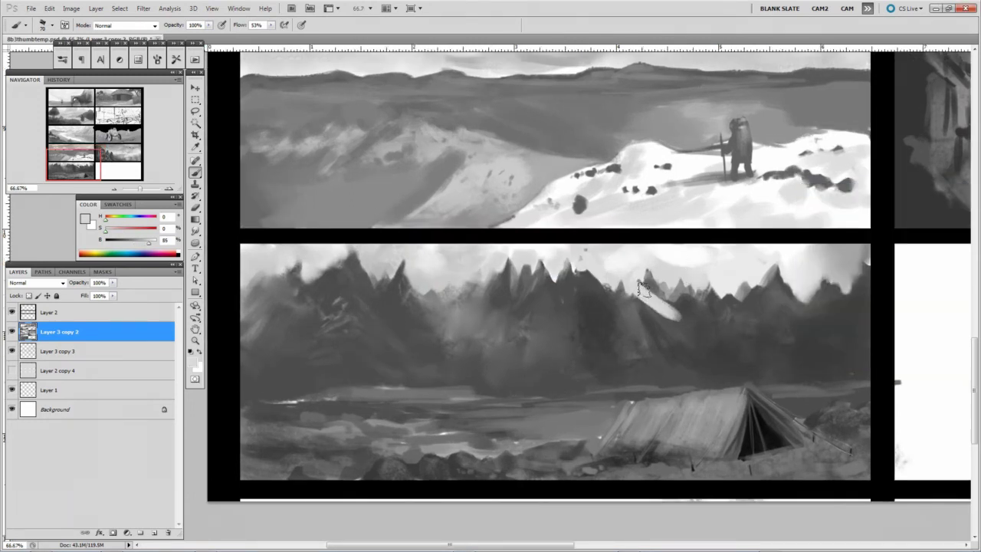
# Step: Brush white and dark strokes into the sky and darken the mist at the mountains' base
pyautogui.moveTo(652, 280)
pyautogui.mouseDown()
pyautogui.moveTo(700, 281)
pyautogui.moveTo(675, 275)
pyautogui.moveTo(713, 255)
pyautogui.mouseUp()
pyautogui.keyDown('alt'); pyautogui.click(657, 268); pyautogui.keyUp('alt')
pyautogui.moveTo(657, 268)
pyautogui.mouseDown()
pyautogui.moveTo(712, 222)
pyautogui.moveTo(587, 247)
pyautogui.moveTo(694, 293)
pyautogui.mouseUp()
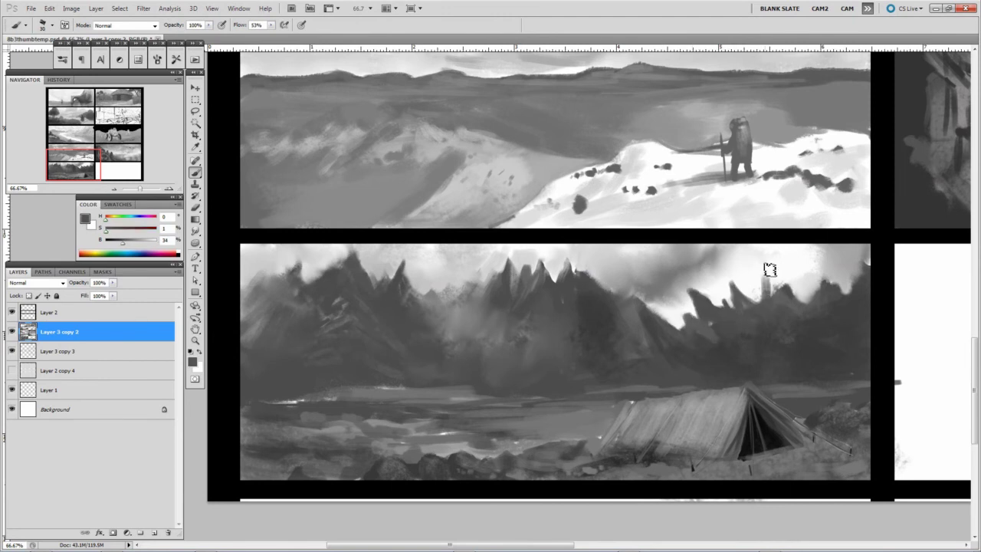
pyautogui.keyDown('alt'); pyautogui.click(822, 283); pyautogui.keyUp('alt')
pyautogui.keyDown('alt'); pyautogui.click(404, 267); pyautogui.keyUp('alt')
pyautogui.keyDown('alt'); pyautogui.click(472, 317); pyautogui.keyUp('alt')
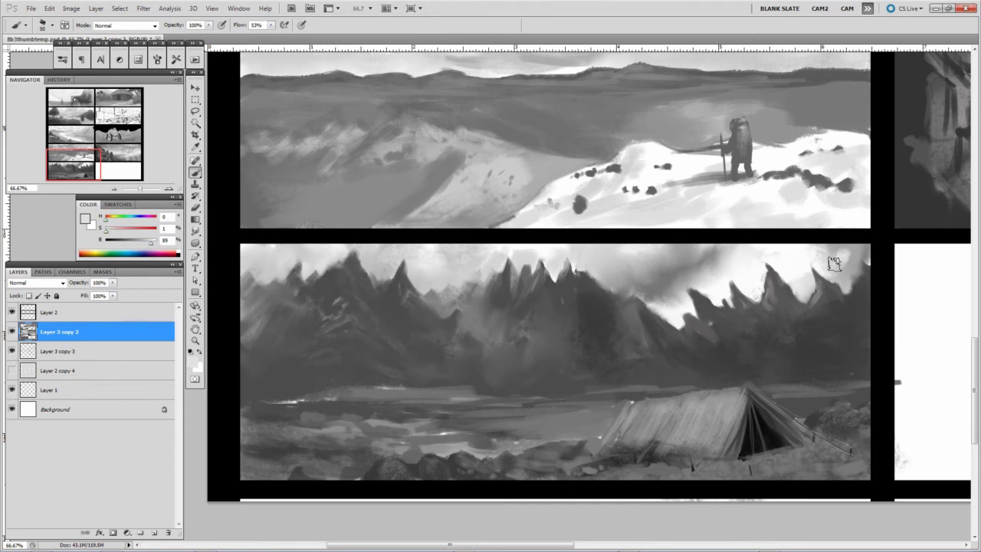
pyautogui.keyDown('alt'); pyautogui.click(709, 348); pyautogui.keyUp('alt')
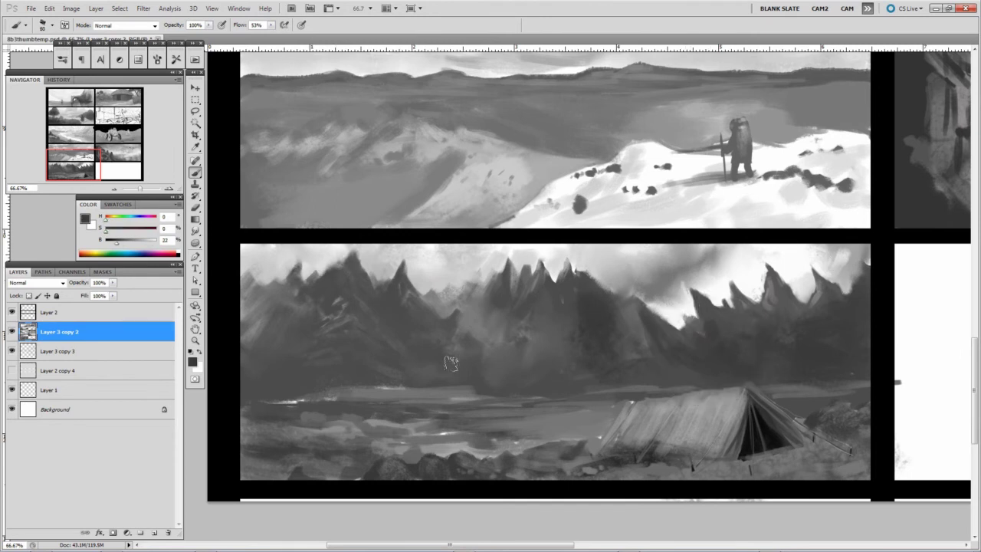
pyautogui.moveTo(451, 349); pyautogui.dragTo(283, 380)
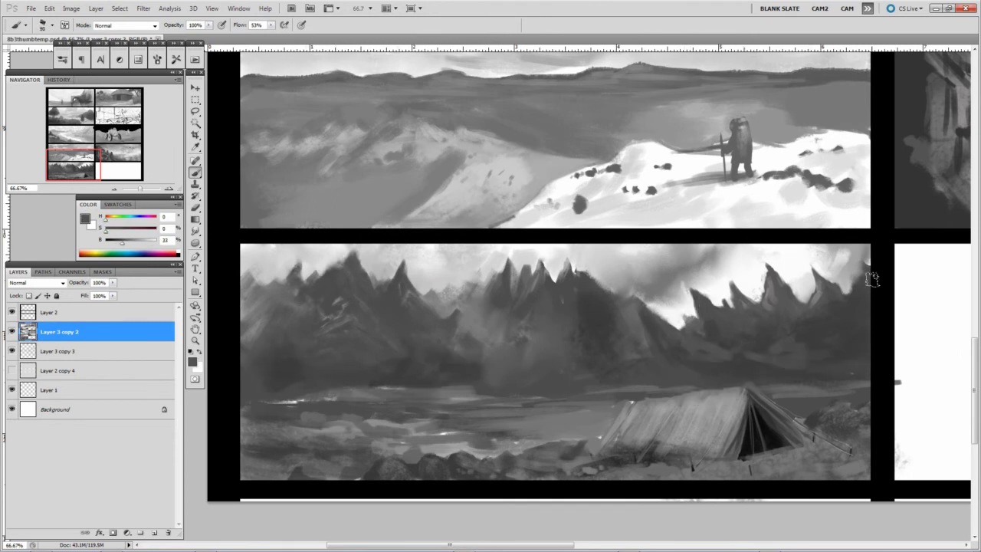
# Step: Lasso the tent and foreground and apply a Levels adjustment
pyautogui.press('l')
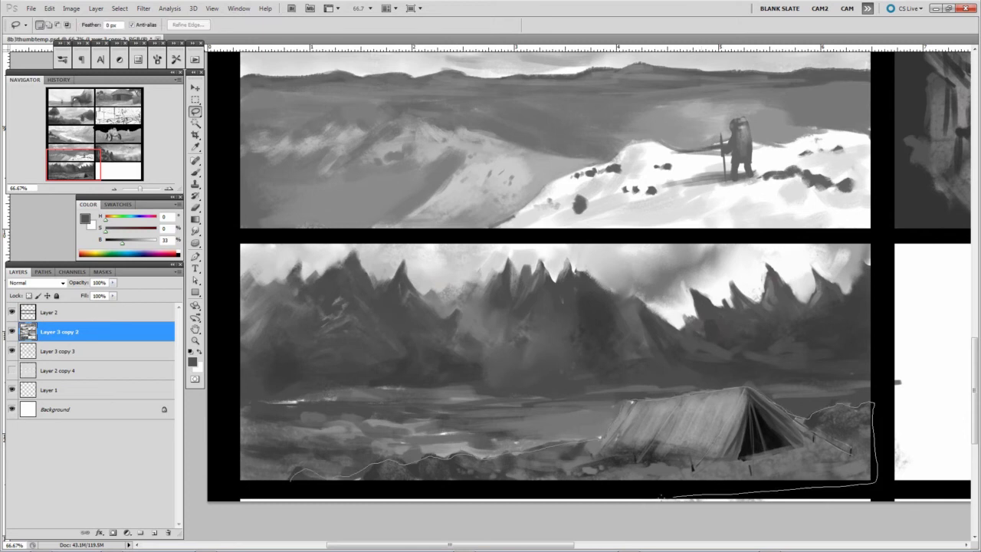
pyautogui.moveTo(661, 497); pyautogui.dragTo(295, 480)
pyautogui.click(71, 8)
pyautogui.click(230, 38)
pyautogui.press('Return')
# Step: Sharpen the selected foreground with Unsharp Mask
pyautogui.click(143, 8)
pyautogui.moveTo(186, 164)
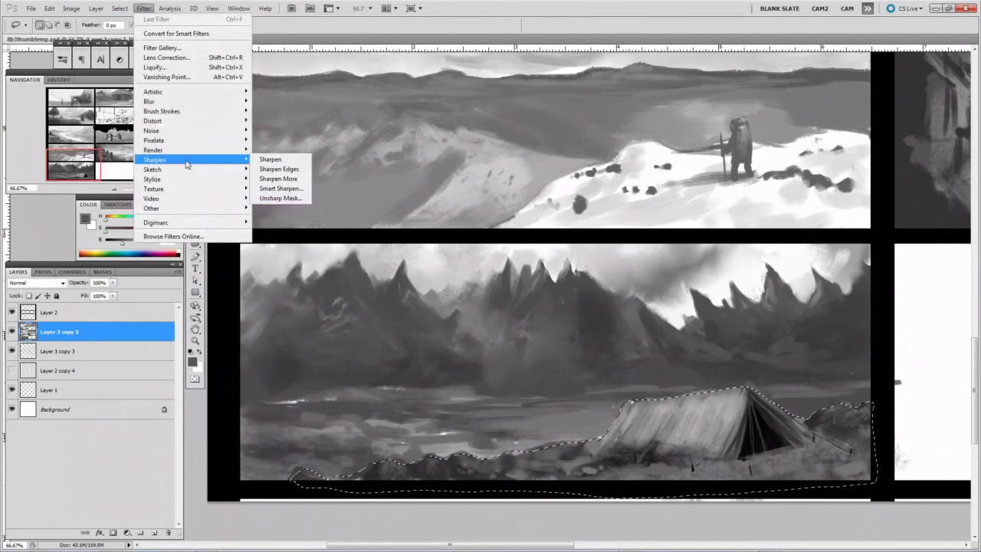
pyautogui.click(281, 198)
pyautogui.press('Return')
# Step: Block in the empty panel with broad dark grey strokes and pick a light sky grey
pyautogui.press('b')
pyautogui.moveTo(843, 322); pyautogui.dragTo(670, 315)
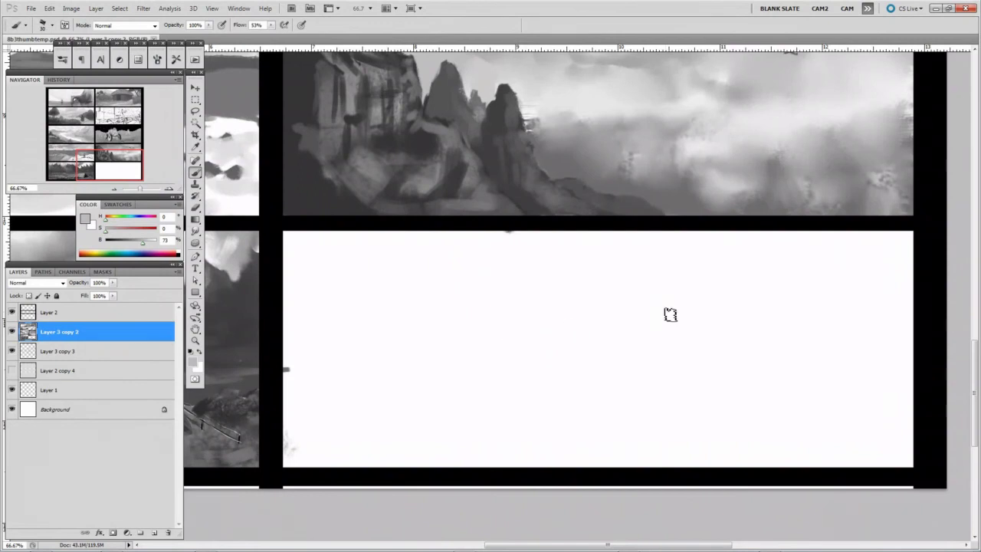
pyautogui.moveTo(784, 239)
pyautogui.mouseDown()
pyautogui.moveTo(581, 460)
pyautogui.moveTo(874, 253)
pyautogui.moveTo(529, 299)
pyautogui.moveTo(550, 274)
pyautogui.moveTo(307, 253)
pyautogui.moveTo(536, 460)
pyautogui.mouseUp()
pyautogui.press(']')
pyautogui.press(']')
pyautogui.press(']')
pyautogui.keyDown('alt'); pyautogui.click(583, 368); pyautogui.keyUp('alt')
pyautogui.moveTo(537, 253)
pyautogui.mouseDown()
pyautogui.moveTo(660, 268)
pyautogui.moveTo(613, 224)
pyautogui.moveTo(583, 322)
pyautogui.moveTo(598, 241)
pyautogui.moveTo(729, 230)
pyautogui.moveTo(733, 251)
pyautogui.mouseUp()
pyautogui.keyDown('alt'); pyautogui.click(613, 230); pyautogui.keyUp('alt')
# Step: Darken the upper sky, widen the right slope and block in the left mountains
pyautogui.press('r')
pyautogui.press('b')
pyautogui.keyDown('alt'); pyautogui.click(623, 341); pyautogui.keyUp('alt')
pyautogui.moveTo(469, 235); pyautogui.dragTo(511, 264)
pyautogui.moveTo(659, 315); pyautogui.dragTo(685, 303)
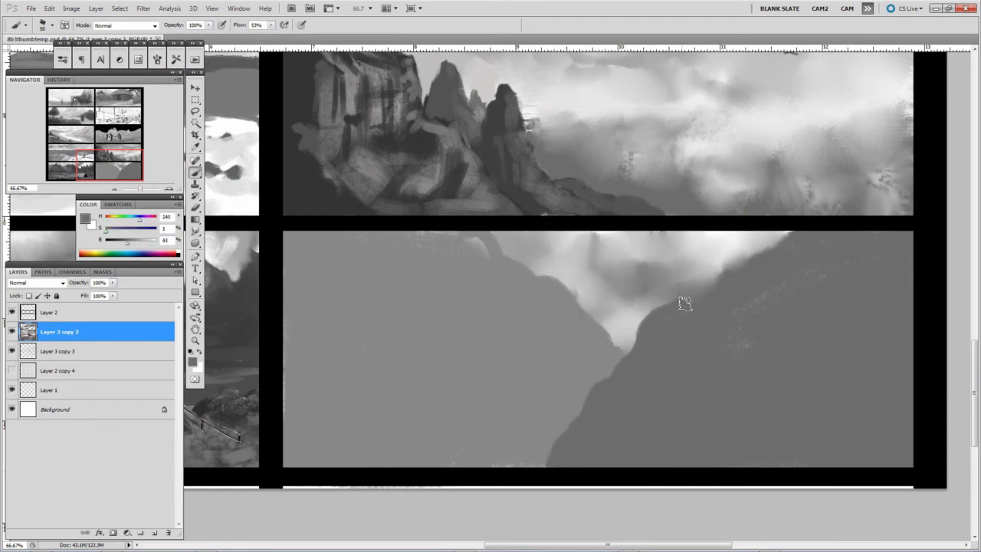
pyautogui.moveTo(360, 291); pyautogui.dragTo(437, 360)
pyautogui.moveTo(307, 322); pyautogui.dragTo(460, 453)
pyautogui.moveTo(330, 299)
pyautogui.mouseDown()
pyautogui.moveTo(458, 326)
pyautogui.moveTo(506, 414)
pyautogui.mouseUp()
pyautogui.moveTo(345, 230); pyautogui.dragTo(529, 349)
# Step: Smudge the valley mist and extend the right mountain edge into it
pyautogui.press('r')
pyautogui.moveTo(613, 284)
pyautogui.mouseDown()
pyautogui.moveTo(555, 302)
pyautogui.moveTo(571, 407)
pyautogui.mouseUp()
pyautogui.press('b')
pyautogui.keyDown('alt'); pyautogui.click(606, 303); pyautogui.keyUp('alt')
pyautogui.moveTo(631, 320)
pyautogui.mouseDown()
pyautogui.moveTo(592, 317)
pyautogui.moveTo(647, 350)
pyautogui.moveTo(667, 345)
pyautogui.moveTo(597, 401)
pyautogui.mouseUp()
pyautogui.press('[')
pyautogui.keyDown('alt'); pyautogui.click(615, 376); pyautogui.keyUp('alt')
pyautogui.keyDown('alt'); pyautogui.click(597, 352); pyautogui.keyUp('alt')
pyautogui.moveTo(597, 352)
pyautogui.mouseDown()
pyautogui.moveTo(567, 322)
pyautogui.moveTo(571, 384)
pyautogui.mouseUp()
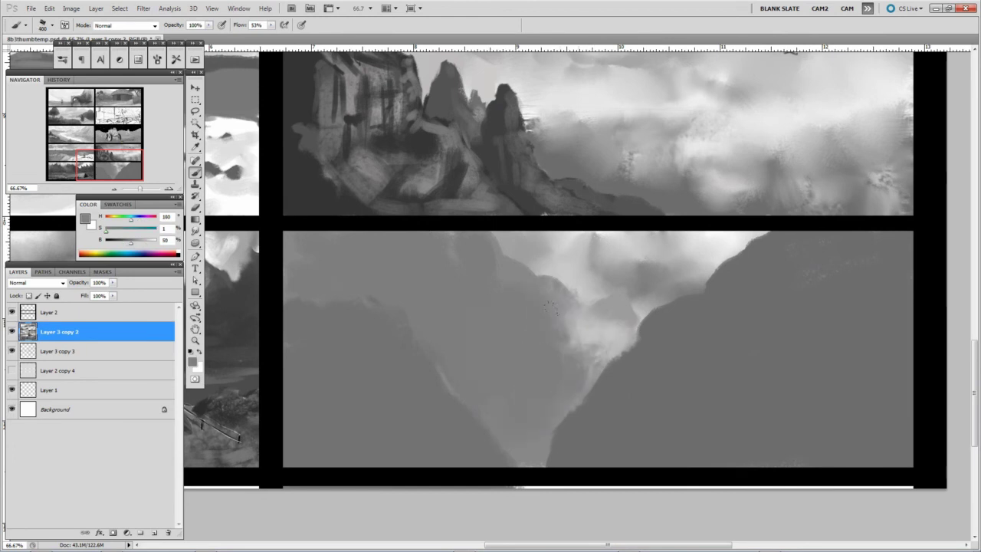
# Step: Darken and texture the right mountain slope with sampled dark greys
pyautogui.press('r')
pyautogui.press('b')
pyautogui.keyDown('alt'); pyautogui.click(602, 203); pyautogui.keyUp('alt')
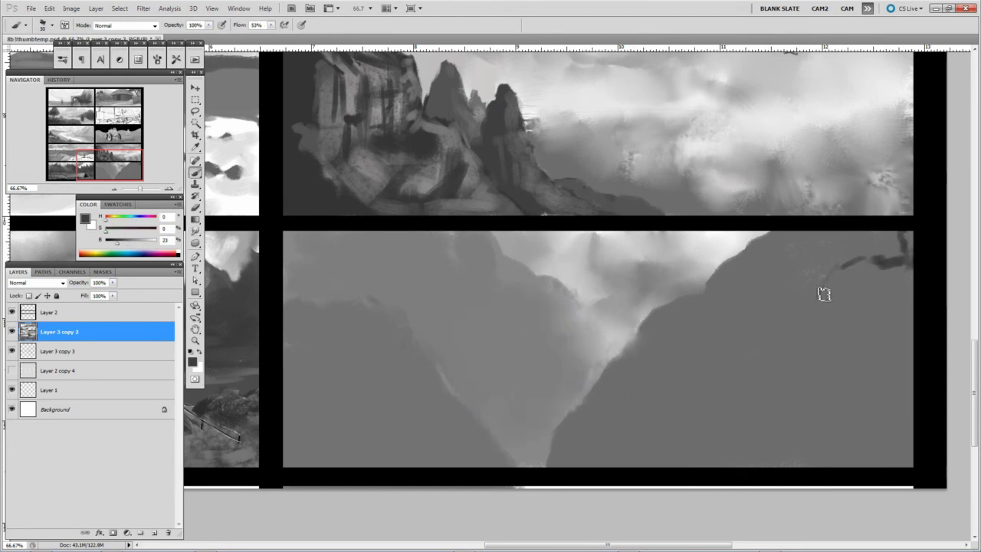
pyautogui.moveTo(824, 294)
pyautogui.mouseDown()
pyautogui.moveTo(598, 445)
pyautogui.moveTo(843, 330)
pyautogui.moveTo(675, 347)
pyautogui.moveTo(624, 384)
pyautogui.moveTo(583, 437)
pyautogui.moveTo(767, 414)
pyautogui.moveTo(746, 383)
pyautogui.moveTo(867, 360)
pyautogui.moveTo(774, 445)
pyautogui.mouseUp()
pyautogui.press(']')
pyautogui.press('[')
pyautogui.press('[')
pyautogui.press('[')
pyautogui.press('[')
pyautogui.press('[')
pyautogui.keyDown('alt'); pyautogui.click(675, 322); pyautogui.keyUp('alt')
pyautogui.moveTo(675, 322); pyautogui.dragTo(704, 309)
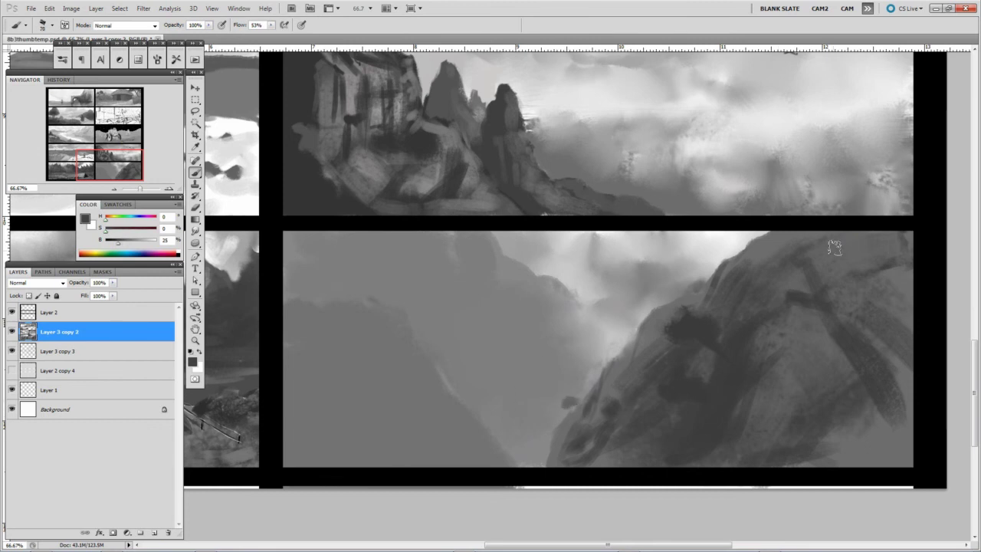
pyautogui.moveTo(834, 246)
pyautogui.mouseDown()
pyautogui.moveTo(782, 276)
pyautogui.moveTo(813, 384)
pyautogui.moveTo(859, 445)
pyautogui.mouseUp()
# Step: Paint dark vertical strokes into the left side of the valley
pyautogui.press(']')
pyautogui.press(']')
pyautogui.press(']')
pyautogui.press(']')
pyautogui.press(']')
pyautogui.press(']')
pyautogui.keyDown('alt'); pyautogui.click(828, 345); pyautogui.keyUp('alt')
pyautogui.moveTo(307, 318)
pyautogui.mouseDown()
pyautogui.moveTo(395, 427)
pyautogui.moveTo(357, 253)
pyautogui.moveTo(460, 368)
pyautogui.mouseUp()
pyautogui.keyDown('alt'); pyautogui.click(398, 253); pyautogui.keyUp('alt')
pyautogui.press(']')
pyautogui.press(']')
pyautogui.moveTo(460, 307); pyautogui.dragTo(537, 437)
pyautogui.moveTo(398, 337); pyautogui.dragTo(491, 460)
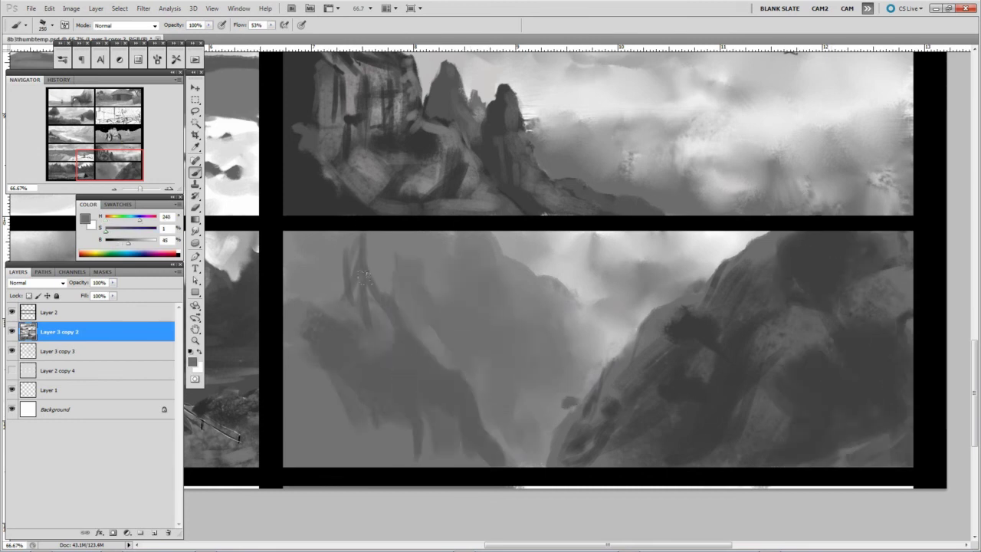
pyautogui.moveTo(363, 276)
pyautogui.mouseDown()
pyautogui.moveTo(322, 261)
pyautogui.moveTo(322, 429)
pyautogui.mouseUp()
# Step: Reshape and darken the left valley slope with broad dark grey strokes
pyautogui.keyDown('alt'); pyautogui.click(604, 408); pyautogui.keyUp('alt')
pyautogui.press('[')
pyautogui.moveTo(453, 391); pyautogui.dragTo(460, 460)
pyautogui.moveTo(383, 268)
pyautogui.mouseDown()
pyautogui.moveTo(402, 426)
pyautogui.moveTo(337, 361)
pyautogui.mouseUp()
pyautogui.moveTo(352, 253); pyautogui.dragTo(429, 460)
pyautogui.press(']')
pyautogui.press(']')
pyautogui.press(']')
pyautogui.keyDown('alt'); pyautogui.click(361, 384); pyautogui.keyUp('alt')
pyautogui.moveTo(368, 307); pyautogui.dragTo(306, 460)
pyautogui.moveTo(291, 230); pyautogui.dragTo(337, 295)
# Step: On a new layer, paint a dark tree trunk with foliage in the valley
pyautogui.hotkey('ctrl', 'shift', 'alt', 'n')
pyautogui.press('[')
pyautogui.press('[')
pyautogui.press('[')
pyautogui.press('[')
pyautogui.press('[')
pyautogui.press('[')
pyautogui.press('[')
pyautogui.press('[')
pyautogui.keyDown('alt'); pyautogui.click(401, 328); pyautogui.keyUp('alt')
pyautogui.moveTo(391, 351); pyautogui.dragTo(386, 462)
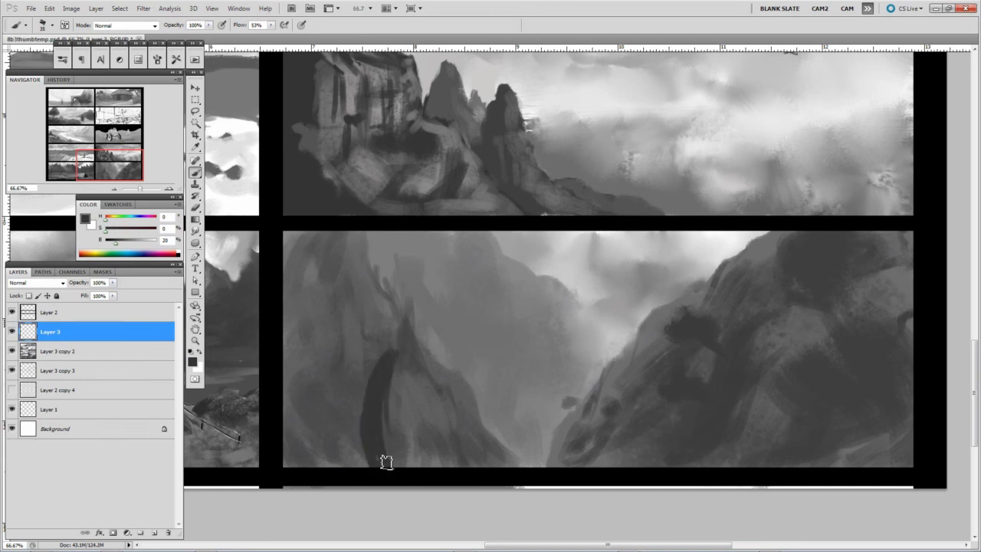
pyautogui.moveTo(400, 390)
pyautogui.mouseDown()
pyautogui.moveTo(383, 322)
pyautogui.moveTo(429, 329)
pyautogui.moveTo(425, 398)
pyautogui.moveTo(465, 462)
pyautogui.mouseUp()
# Step: Add a second tree and a dark foliage mass with trunk at upper left
pyautogui.press(']')
pyautogui.press(']')
pyautogui.press(']')
pyautogui.press(']')
pyautogui.press(']')
pyautogui.press(']')
pyautogui.press(']')
pyautogui.moveTo(460, 398); pyautogui.dragTo(503, 357)
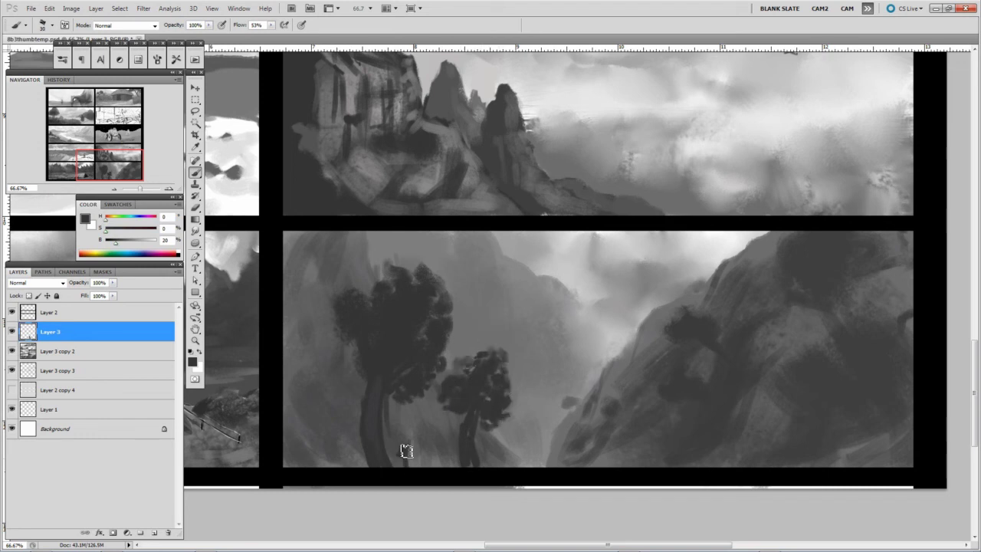
pyautogui.press('[')
pyautogui.moveTo(300, 230)
pyautogui.mouseDown()
pyautogui.moveTo(304, 302)
pyautogui.moveTo(279, 277)
pyautogui.moveTo(324, 214)
pyautogui.moveTo(292, 299)
pyautogui.moveTo(297, 257)
pyautogui.moveTo(402, 294)
pyautogui.mouseUp()
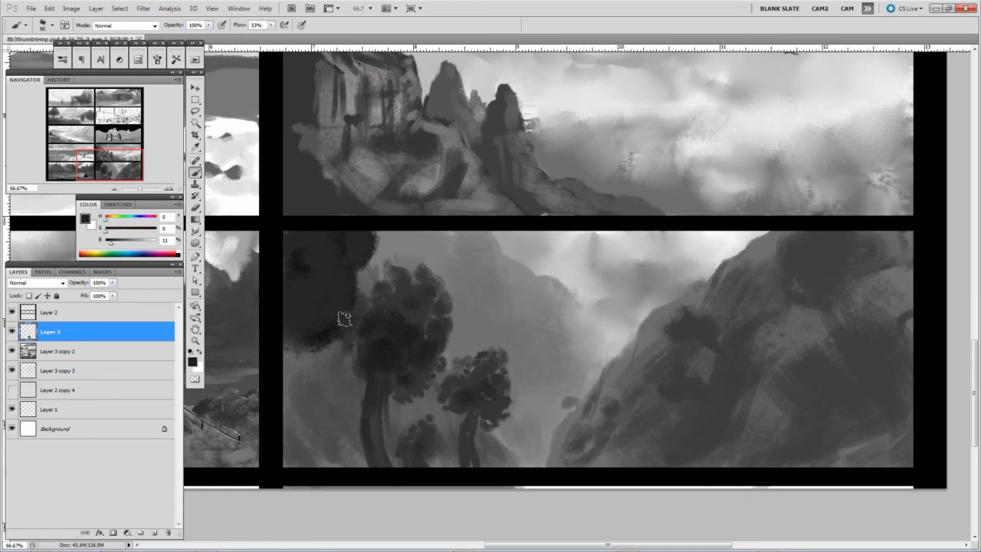
pyautogui.moveTo(344, 281)
pyautogui.mouseDown()
pyautogui.moveTo(307, 368)
pyautogui.moveTo(313, 406)
pyautogui.moveTo(335, 354)
pyautogui.mouseUp()
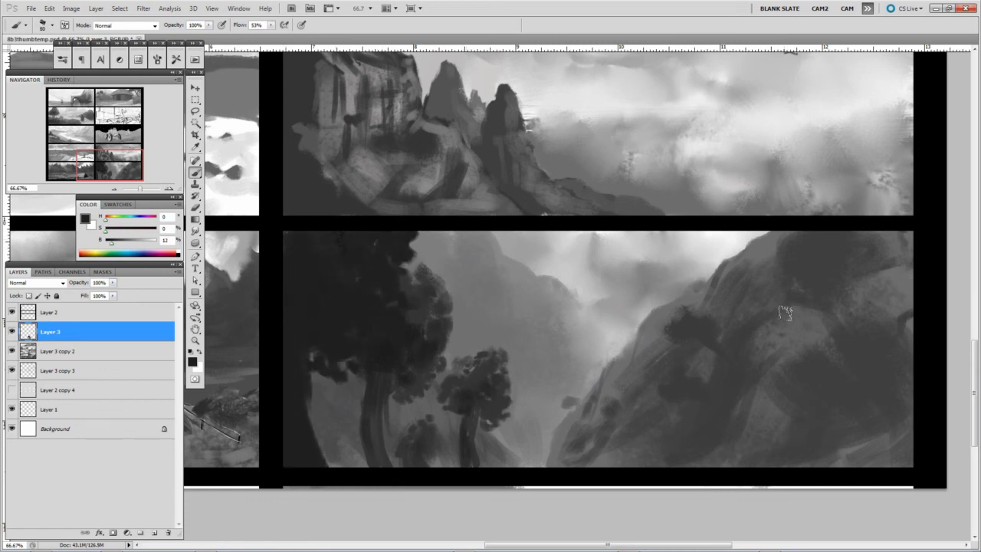
# Step: Paint a large rounded tree over the right cliff and darken the panel's lower edges
pyautogui.moveTo(746, 272)
pyautogui.mouseDown()
pyautogui.moveTo(771, 345)
pyautogui.moveTo(736, 338)
pyautogui.moveTo(773, 299)
pyautogui.moveTo(874, 464)
pyautogui.mouseUp()
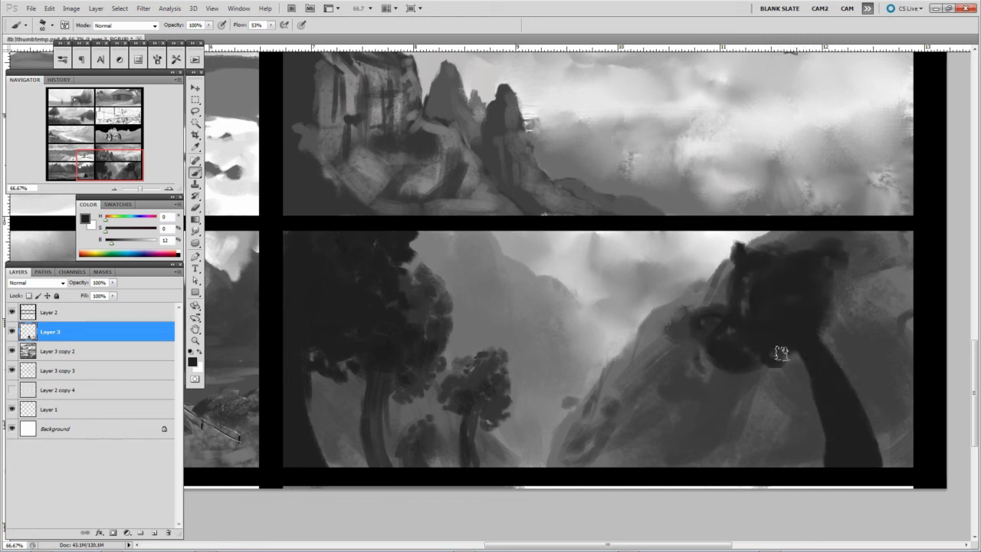
pyautogui.moveTo(707, 308)
pyautogui.mouseDown()
pyautogui.moveTo(700, 253)
pyautogui.moveTo(821, 359)
pyautogui.mouseUp()
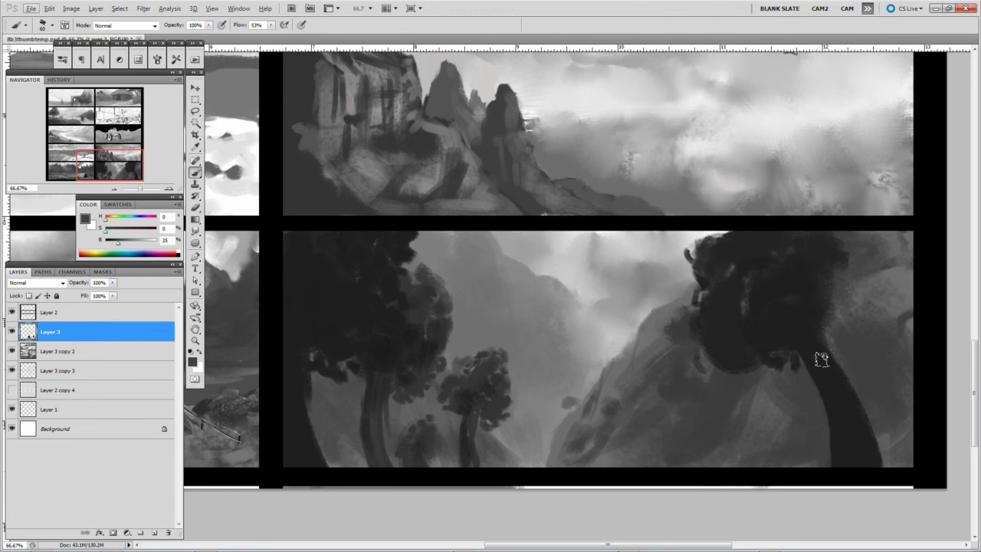
pyautogui.moveTo(689, 329); pyautogui.dragTo(857, 262)
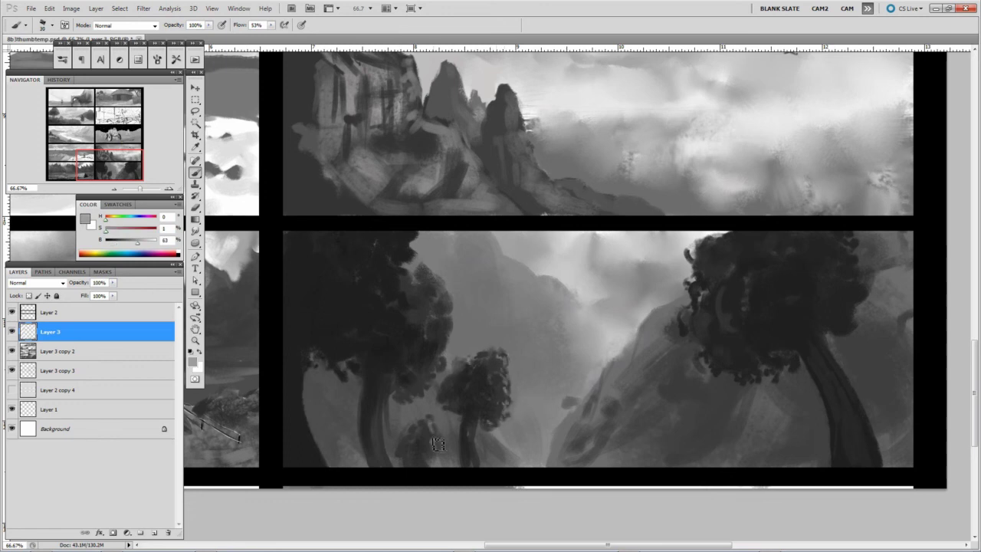
pyautogui.keyDown('alt'); pyautogui.click(671, 431); pyautogui.keyUp('alt')
pyautogui.moveTo(672, 431)
pyautogui.mouseDown()
pyautogui.moveTo(775, 418)
pyautogui.moveTo(890, 253)
pyautogui.mouseUp()
pyautogui.moveTo(315, 459); pyautogui.dragTo(441, 399)
pyautogui.moveTo(464, 307)
pyautogui.mouseDown()
pyautogui.moveTo(423, 230)
pyautogui.moveTo(515, 362)
pyautogui.mouseUp()
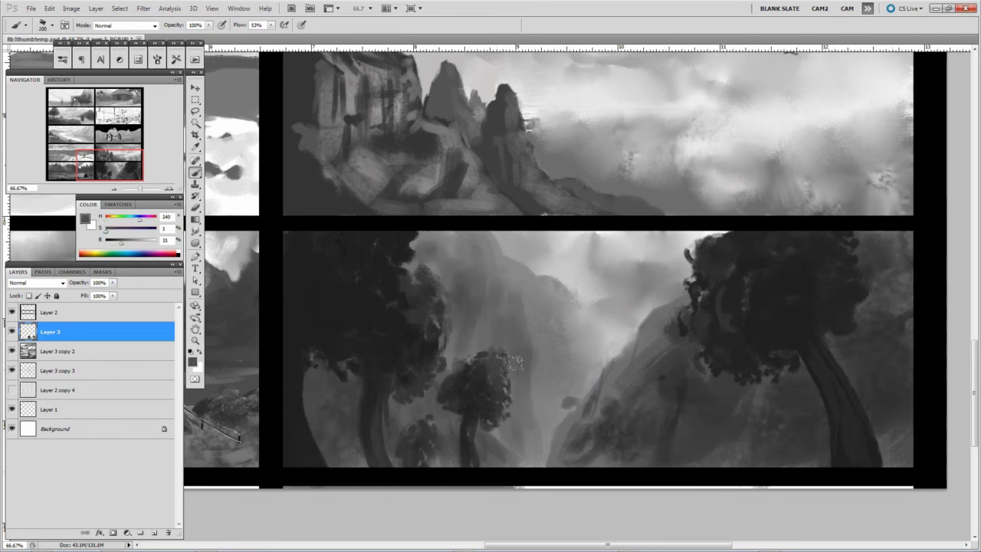
pyautogui.moveTo(464, 276); pyautogui.dragTo(471, 345)
# Step: Brush light grey mist across the valley with a smaller brush and begin smudging it
pyautogui.press('[')
pyautogui.press('[')
pyautogui.press('[')
pyautogui.keyDown('alt'); pyautogui.click(568, 432); pyautogui.keyUp('alt')
pyautogui.keyDown('alt'); pyautogui.click(632, 360); pyautogui.keyUp('alt')
pyautogui.moveTo(598, 357)
pyautogui.mouseDown()
pyautogui.moveTo(541, 410)
pyautogui.moveTo(490, 338)
pyautogui.mouseUp()
pyautogui.press('r')
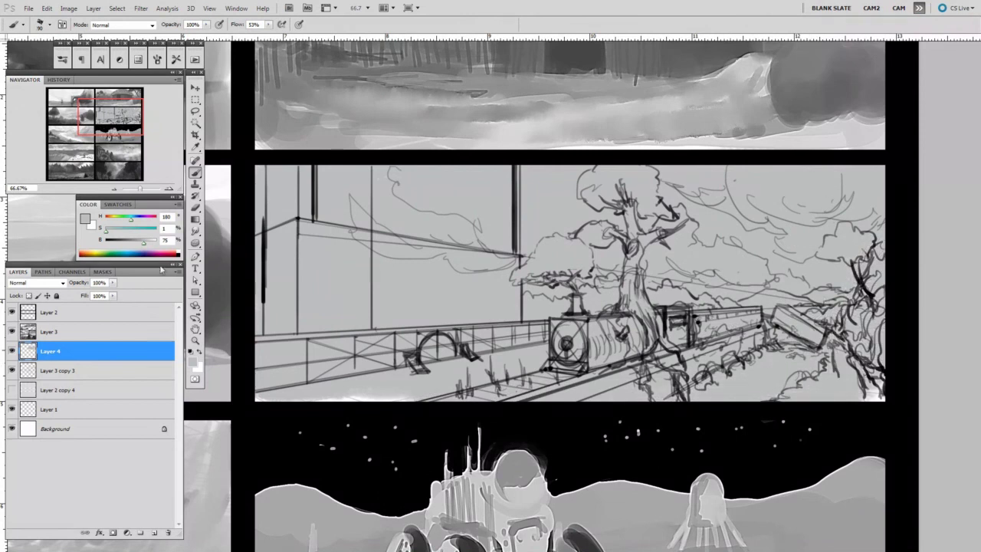
# Step: Shade the left wall, tree canopy, engine and train cars in dark to near-black greys
pyautogui.moveTo(791, 277)
pyautogui.mouseDown()
pyautogui.moveTo(552, 207)
pyautogui.moveTo(582, 253)
pyautogui.moveTo(660, 230)
pyautogui.moveTo(751, 304)
pyautogui.moveTo(855, 295)
pyautogui.moveTo(736, 219)
pyautogui.moveTo(767, 230)
pyautogui.moveTo(637, 230)
pyautogui.mouseUp()
pyautogui.moveTo(535, 215)
pyautogui.mouseDown()
pyautogui.moveTo(490, 230)
pyautogui.moveTo(291, 245)
pyautogui.moveTo(475, 322)
pyautogui.moveTo(767, 192)
pyautogui.mouseUp()
pyautogui.moveTo(564, 360)
pyautogui.mouseDown()
pyautogui.moveTo(587, 322)
pyautogui.moveTo(628, 306)
pyautogui.moveTo(621, 176)
pyautogui.mouseUp()
pyautogui.moveTo(529, 264); pyautogui.dragTo(583, 307)
pyautogui.moveTo(663, 326)
pyautogui.mouseDown()
pyautogui.moveTo(759, 318)
pyautogui.moveTo(820, 337)
pyautogui.mouseUp()
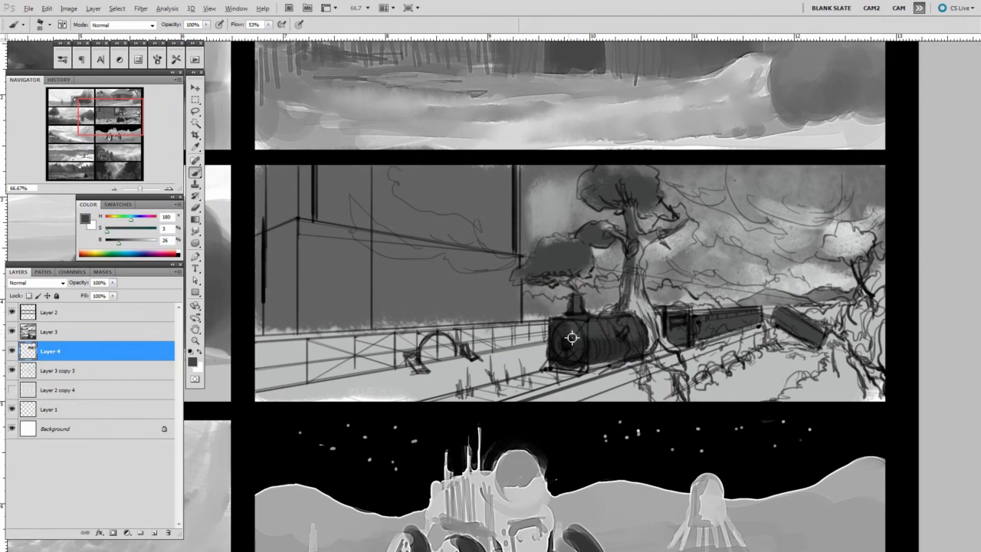
pyautogui.keyDown('alt'); pyautogui.click(583, 337); pyautogui.keyUp('alt')
pyautogui.moveTo(559, 330)
pyautogui.mouseDown()
pyautogui.moveTo(578, 363)
pyautogui.moveTo(751, 376)
pyautogui.moveTo(269, 360)
pyautogui.moveTo(424, 349)
pyautogui.moveTo(280, 176)
pyautogui.moveTo(637, 291)
pyautogui.moveTo(805, 260)
pyautogui.moveTo(843, 360)
pyautogui.moveTo(782, 383)
pyautogui.moveTo(526, 351)
pyautogui.moveTo(547, 360)
pyautogui.moveTo(766, 322)
pyautogui.moveTo(821, 353)
pyautogui.mouseUp()
# Step: Brush white clouds into the sky with a large brush, then add dark foliage at right
pyautogui.press('x')
pyautogui.press(']')
pyautogui.press(']')
pyautogui.press(']')
pyautogui.press(']')
pyautogui.press(']')
pyautogui.press(']')
pyautogui.press(']')
pyautogui.press(']')
pyautogui.press(']')
pyautogui.press(']')
pyautogui.moveTo(819, 247)
pyautogui.mouseDown()
pyautogui.moveTo(797, 276)
pyautogui.moveTo(689, 200)
pyautogui.mouseUp()
pyautogui.moveTo(767, 199)
pyautogui.mouseDown()
pyautogui.moveTo(813, 253)
pyautogui.moveTo(859, 268)
pyautogui.mouseUp()
pyautogui.press('x')
pyautogui.press('[')
pyautogui.press('[')
pyautogui.press('[')
pyautogui.press('[')
pyautogui.press('[')
pyautogui.press('[')
pyautogui.moveTo(858, 307); pyautogui.dragTo(816, 353)
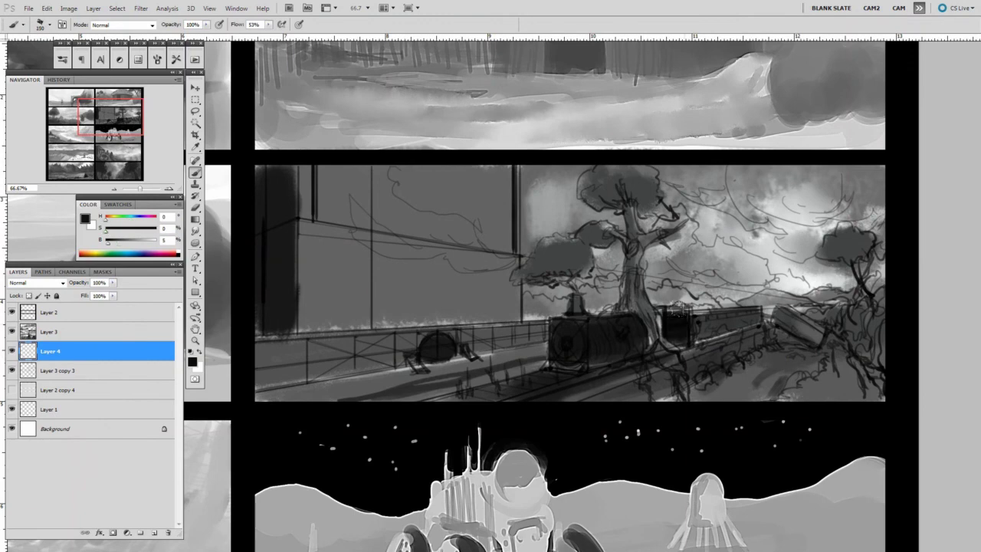